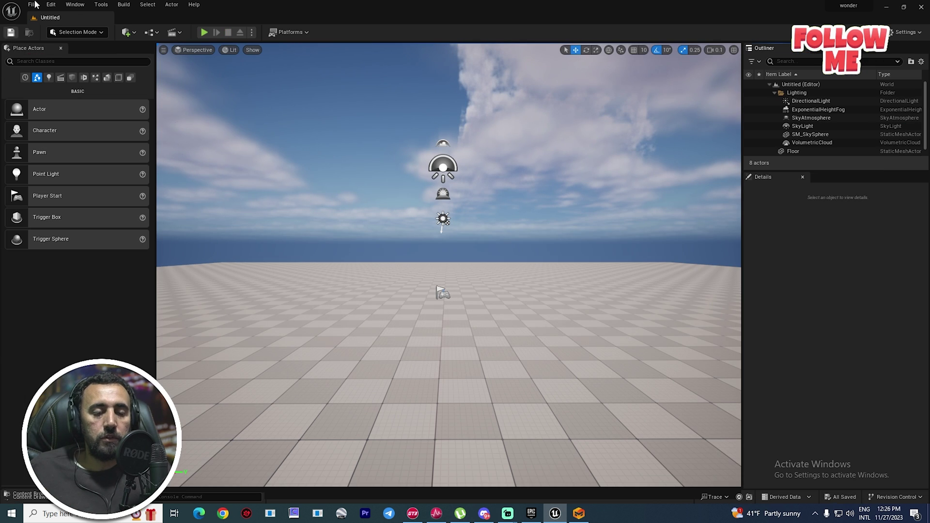
Create a new level from the template that includes a floor, sky and lighting
click(33, 5)
click(44, 27)
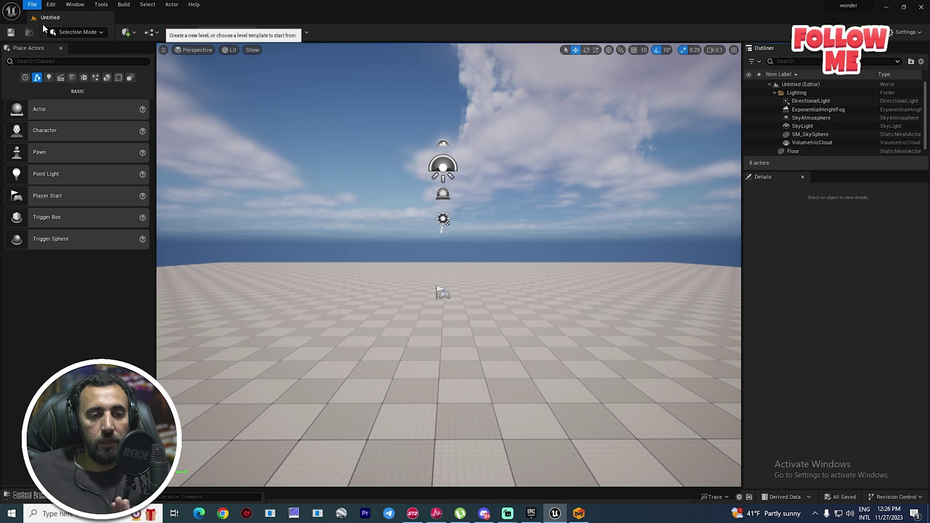
double_click(461, 191)
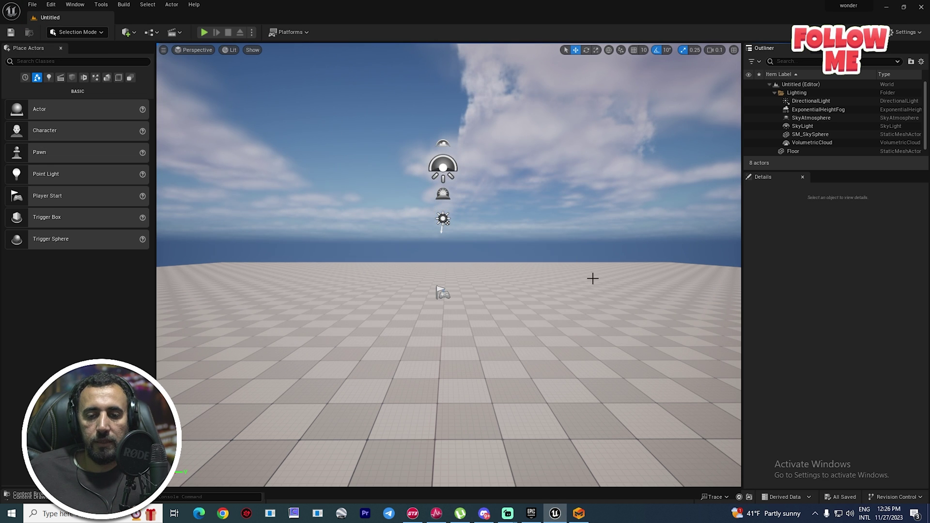
alt+drag(467, 303, 552, 343)
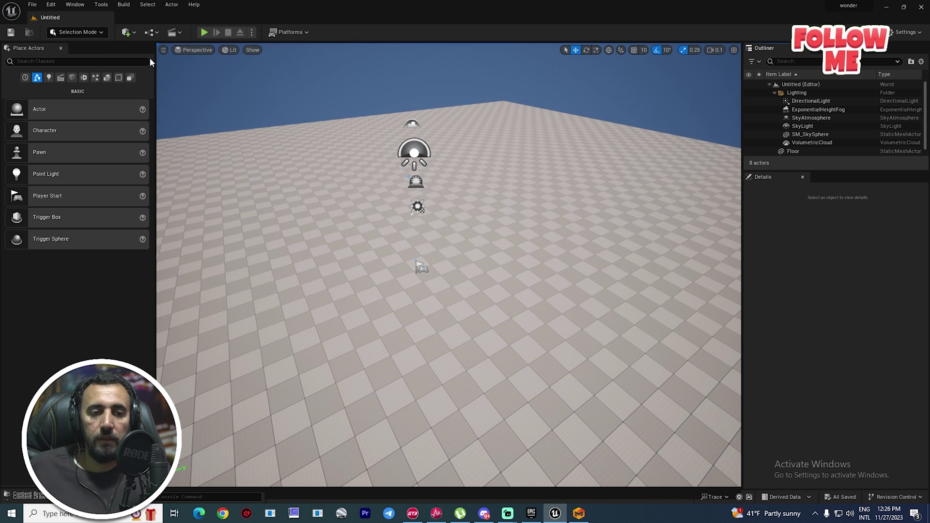
Open My MetaHumans in Quixel Bridge and add the downloaded nawaf MetaHuman to the project at Highest Quality
click(79, 5)
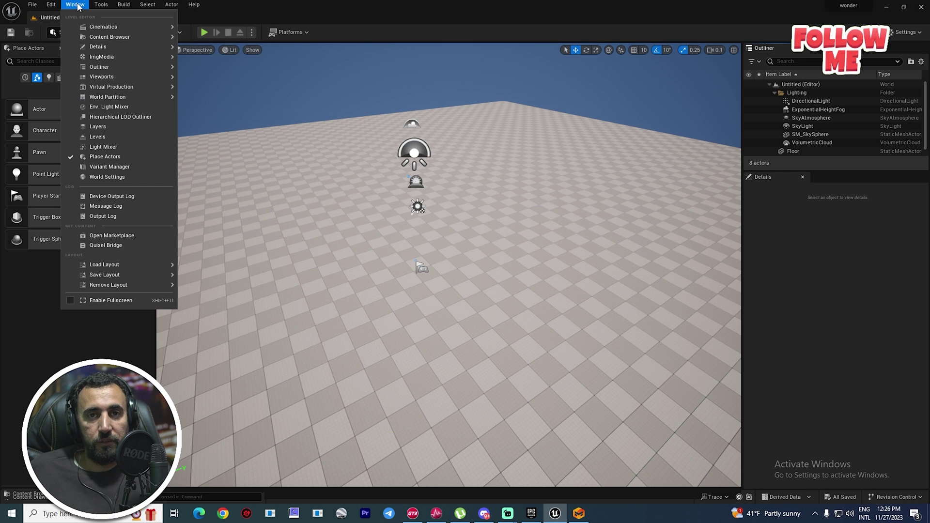
click(119, 245)
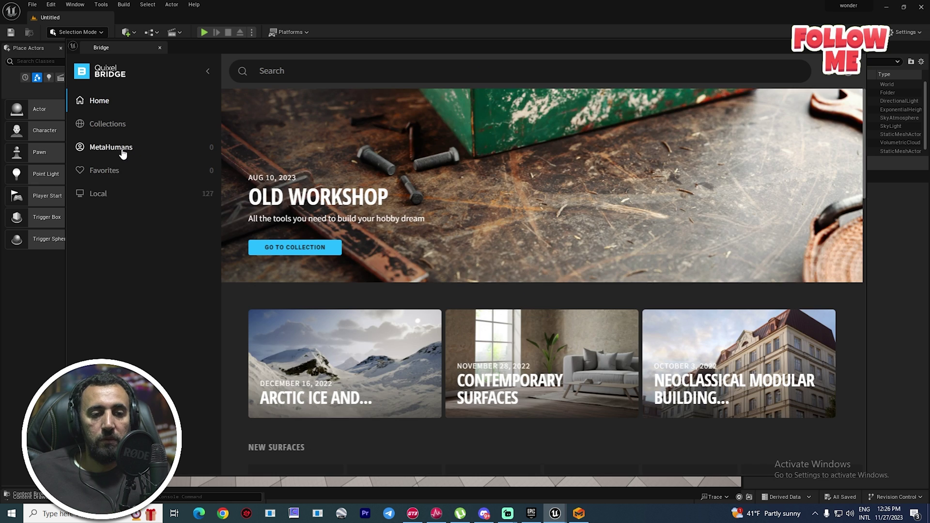
click(122, 148)
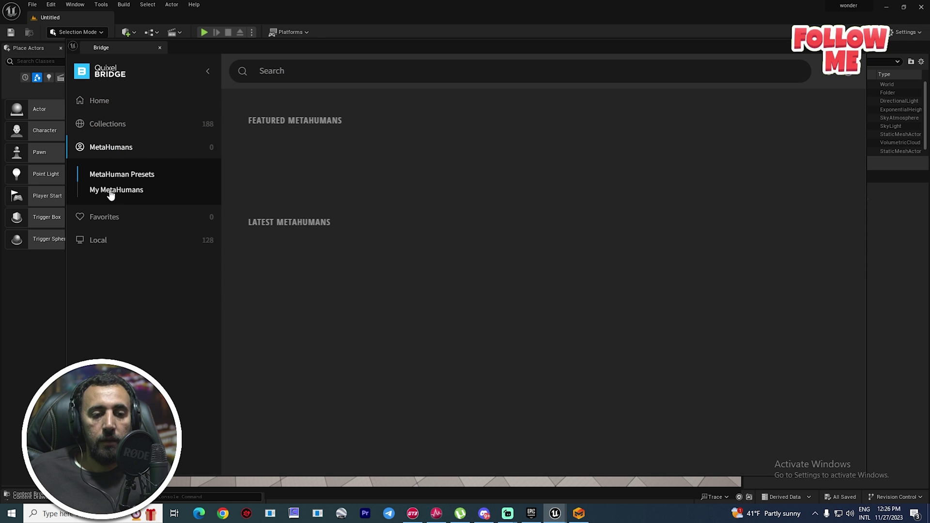
click(111, 193)
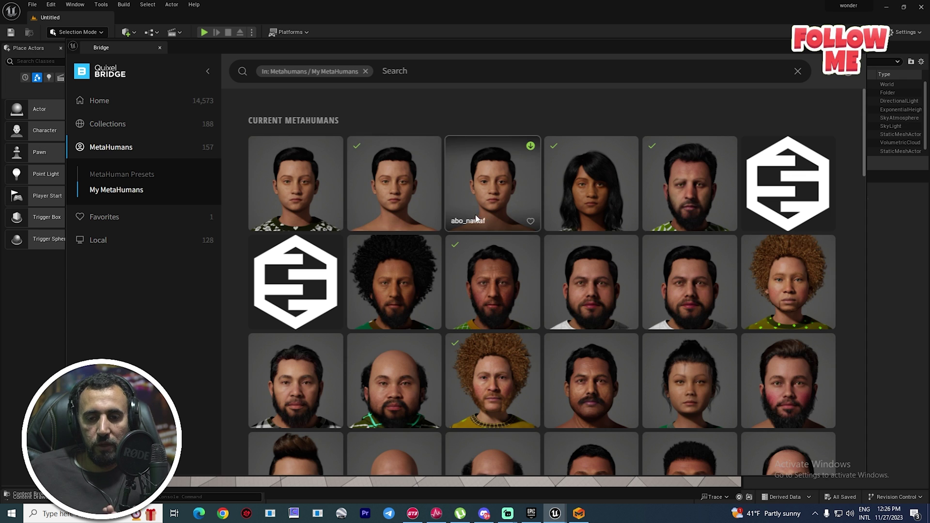
click(383, 192)
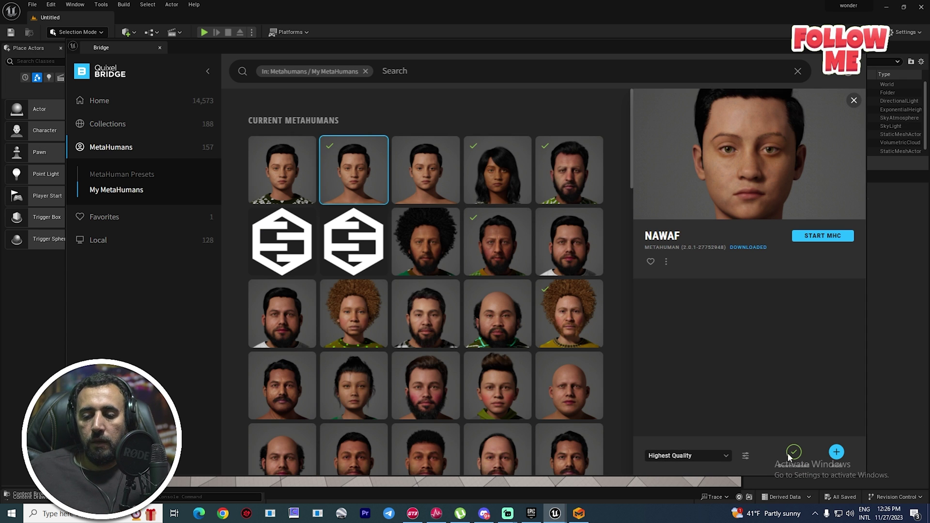
click(837, 453)
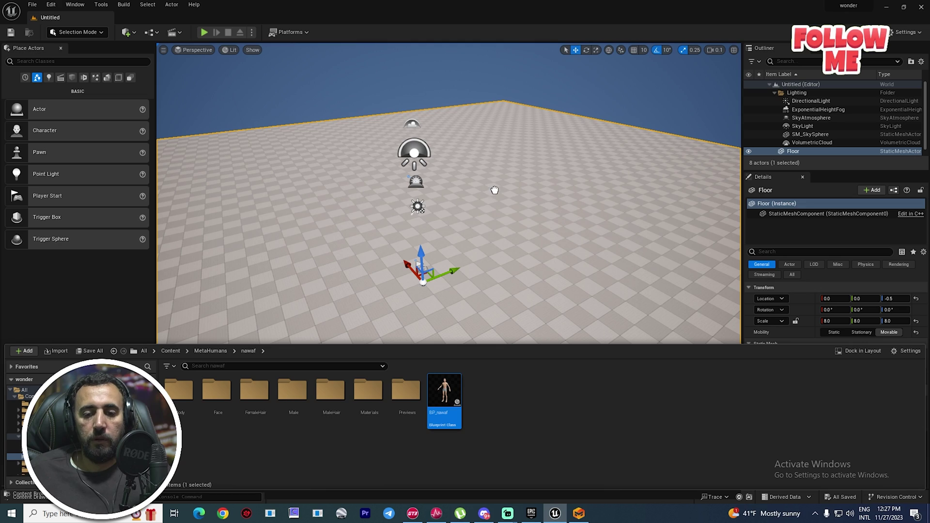
Place the BP_nawaf blueprint on the level's floor and frame the character
drag(484, 212, 483, 211)
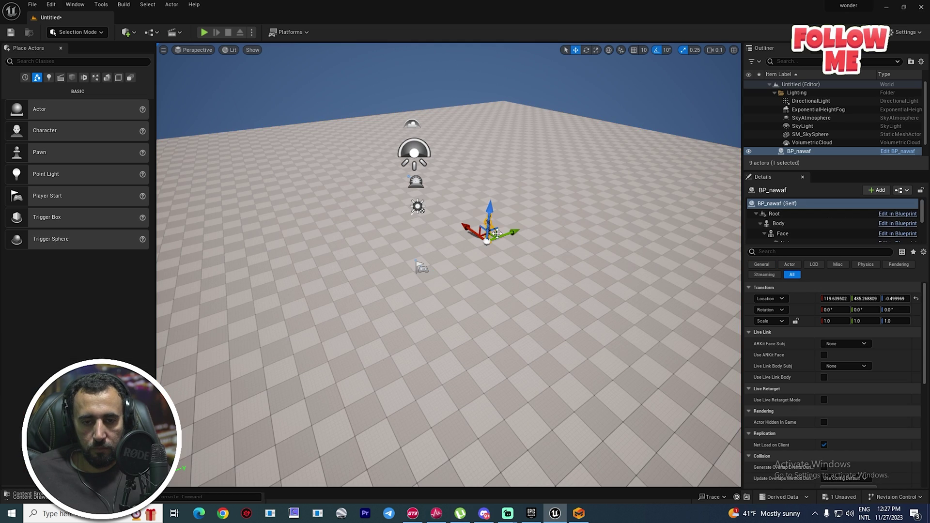
key(f)
alt+drag(557, 266, 596, 241)
scroll(583, 268, down, 3)
scroll(583, 268, up, 2)
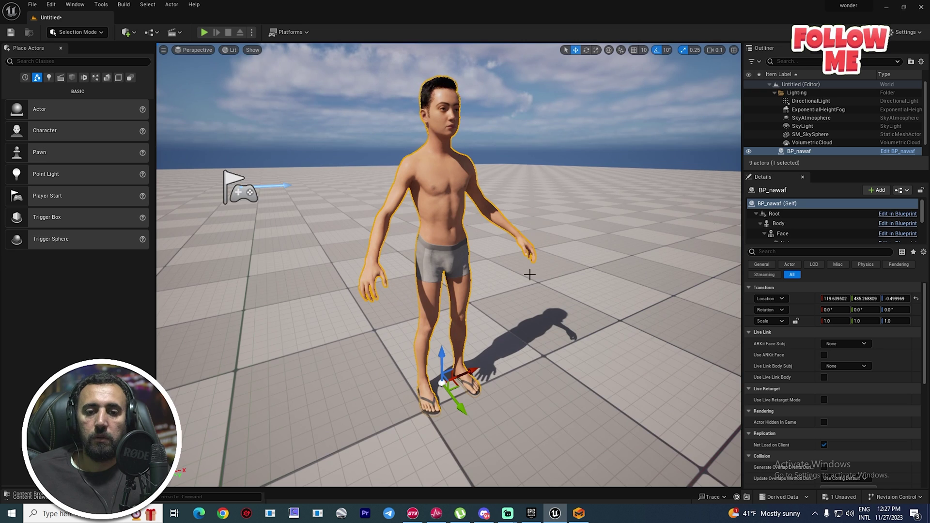
Examine the placed MetaHuman character from the front and at different distances
alt+drag(530, 275, 502, 262)
scroll(530, 274, down, 3)
scroll(530, 274, up, 3)
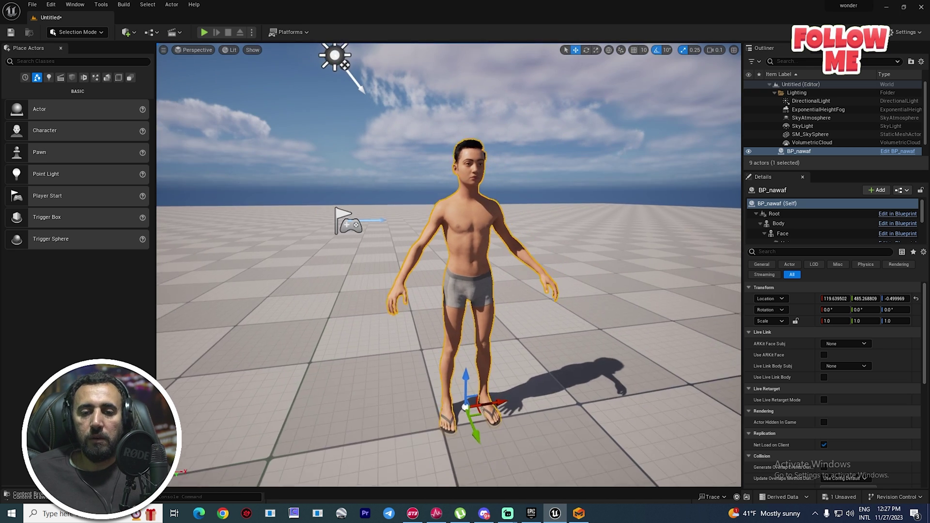
right_drag(451, 171, 457, 175)
scroll(450, 171, up, 2)
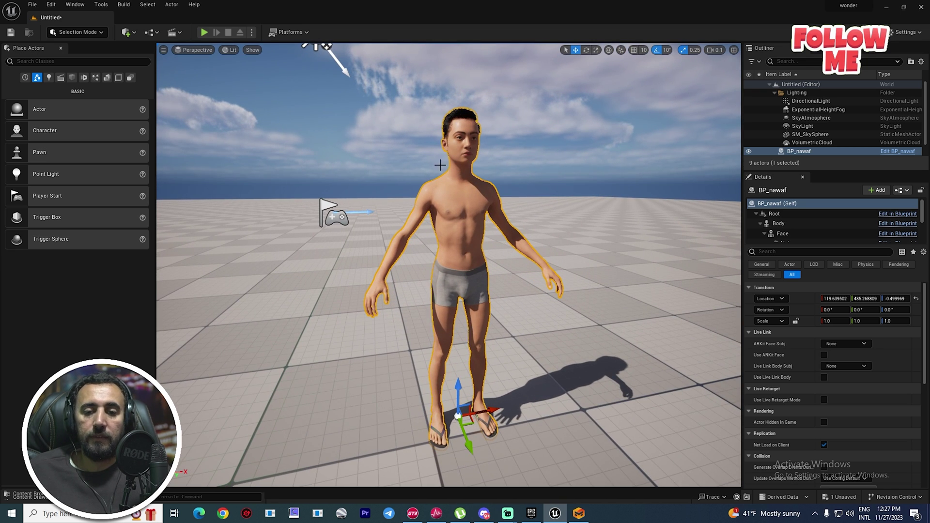
right_drag(562, 226, 521, 224)
key(w)
key(s)
key(w)
alt+drag(501, 219, 560, 225)
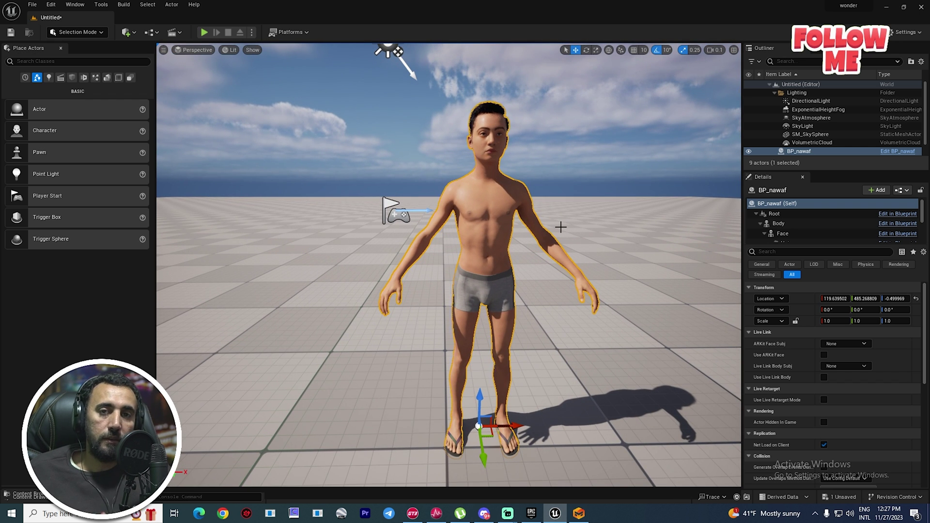
right_drag(542, 274, 555, 284)
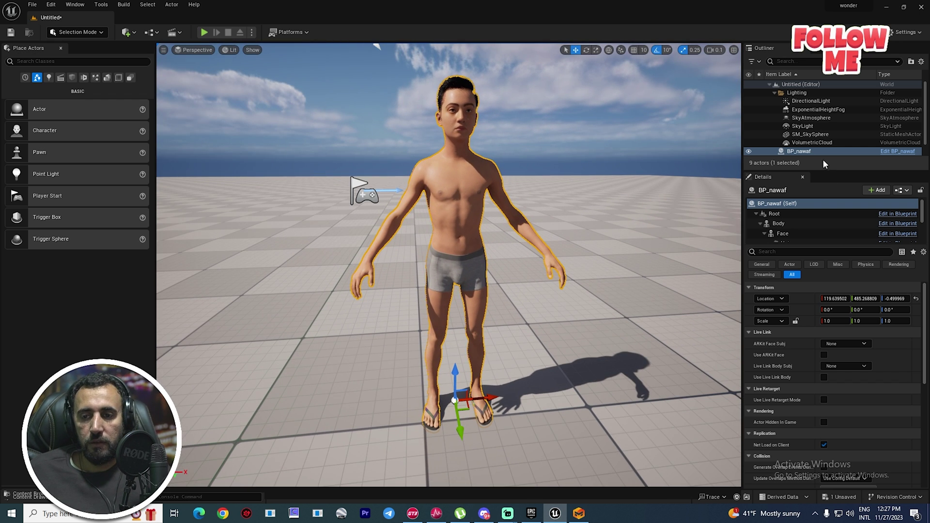
Open the BP_nawaf blueprint for editing and open the skeletal mesh asset of its Body component
click(899, 151)
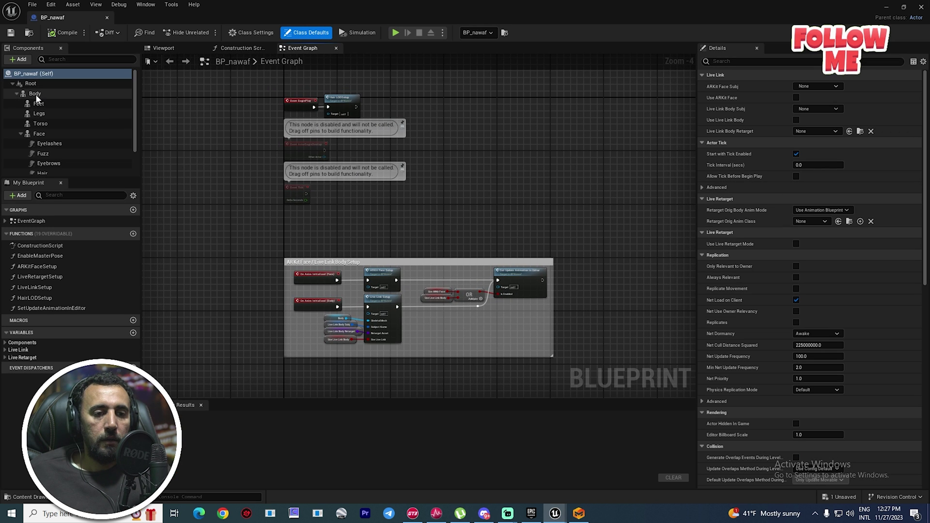
click(65, 94)
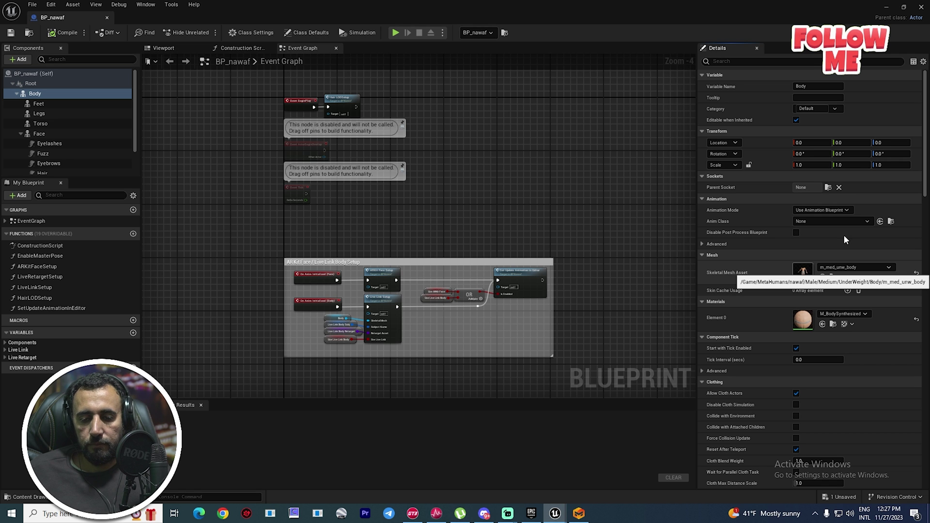
double_click(800, 307)
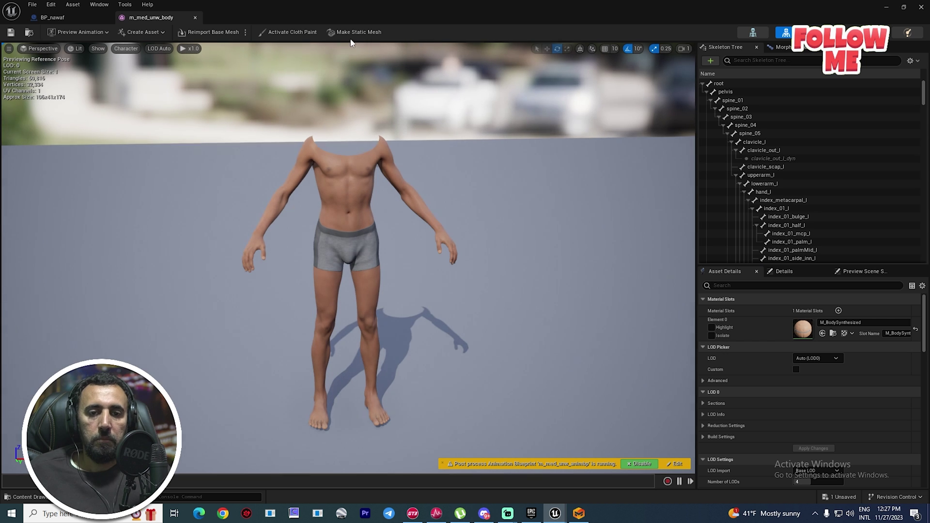
Start making a static mesh from the body, name it body_static, and create a staticmesh folder under Content as its location
click(356, 32)
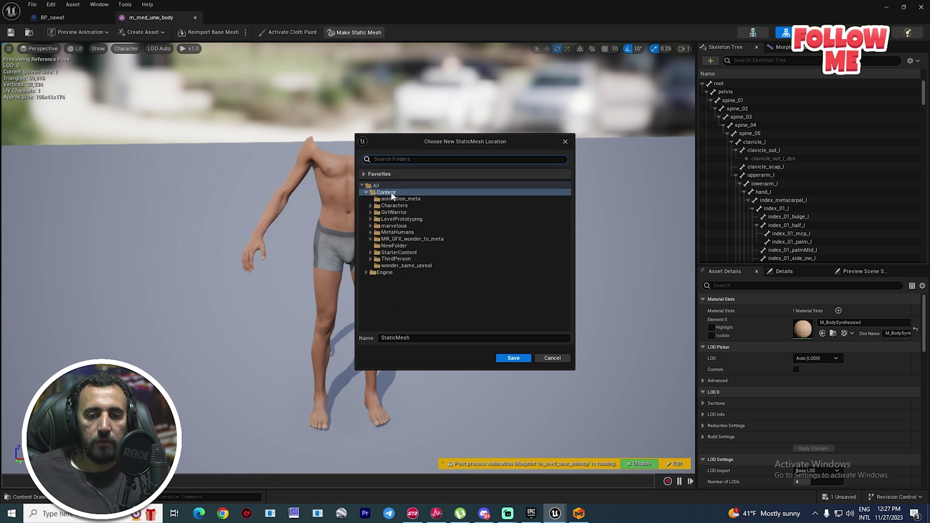
click(465, 337)
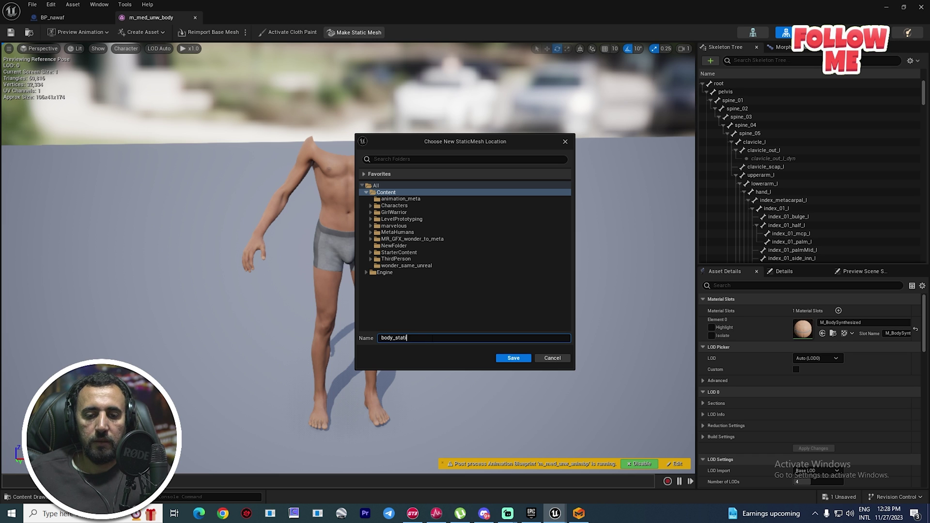
click(394, 193)
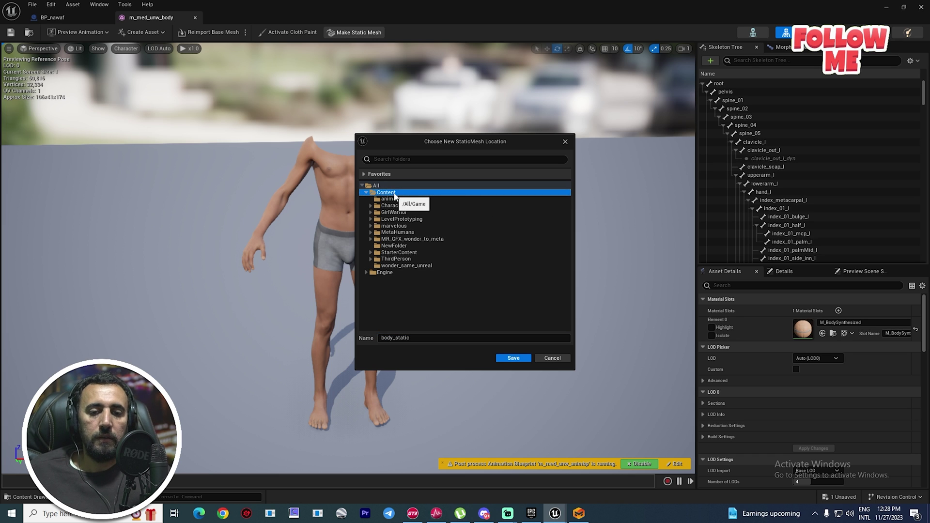
right_click(402, 193)
click(417, 194)
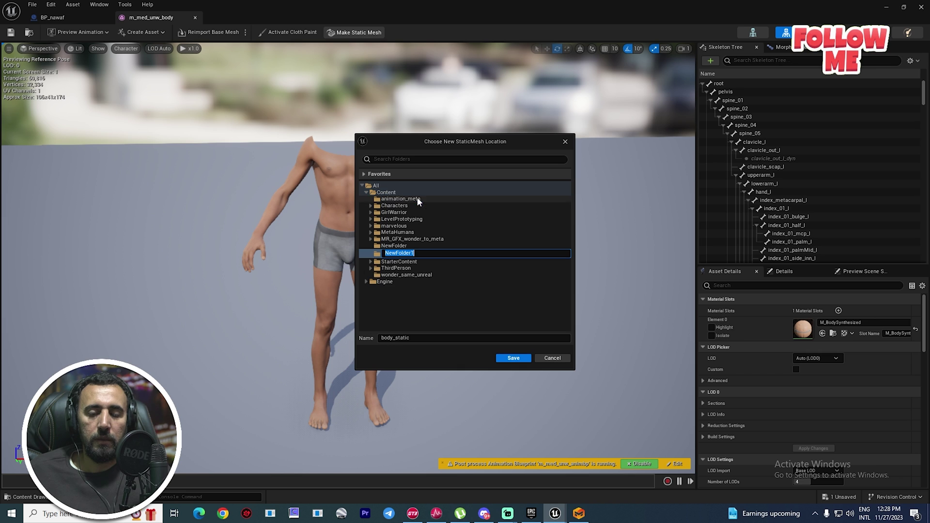
text(static)
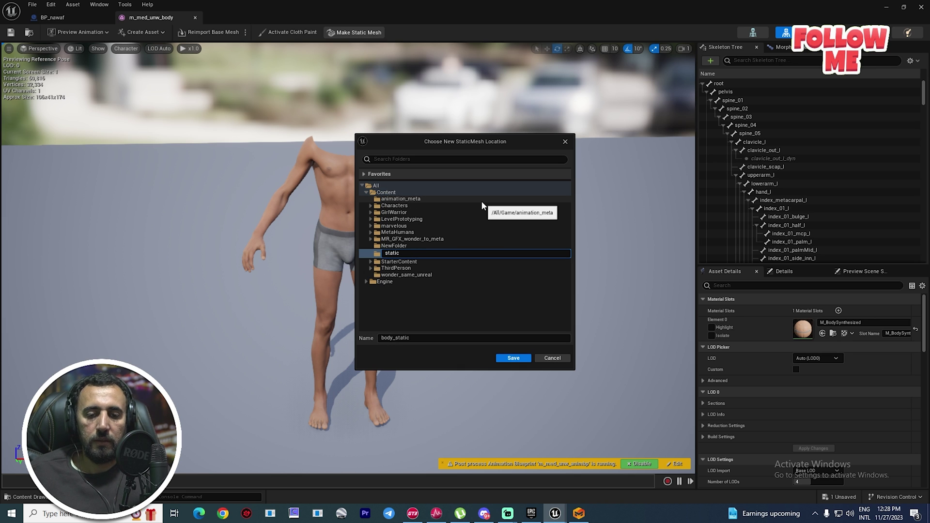
text(mesh)
key(Return)
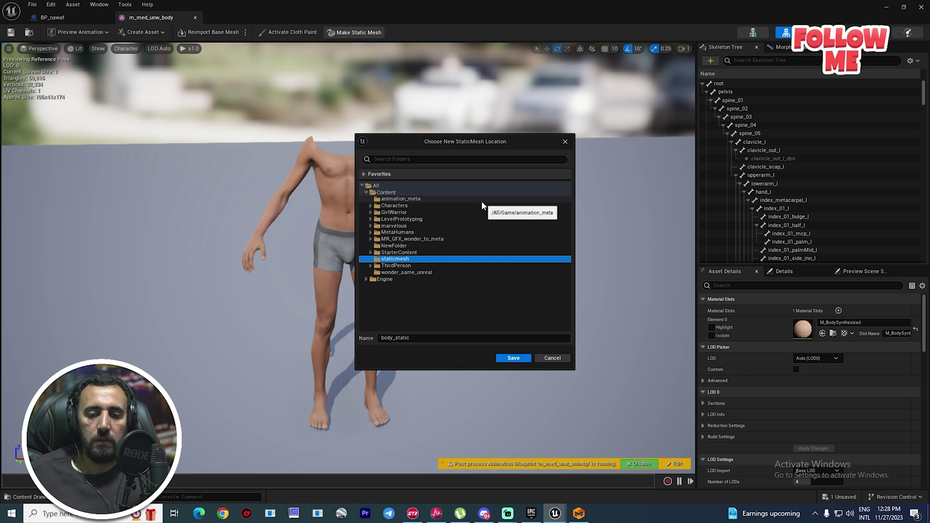
Save the body_static mesh into the staticmesh folder and close the body mesh editor
click(438, 338)
click(513, 358)
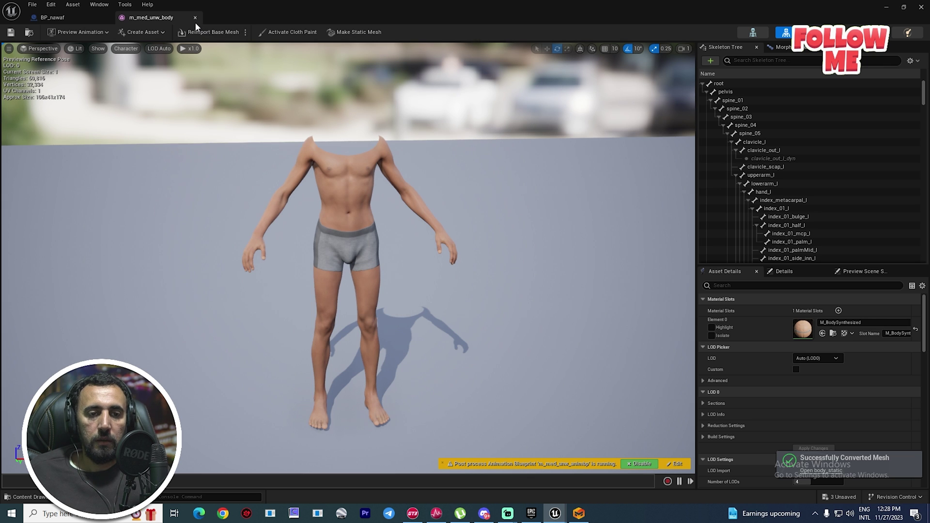
click(196, 17)
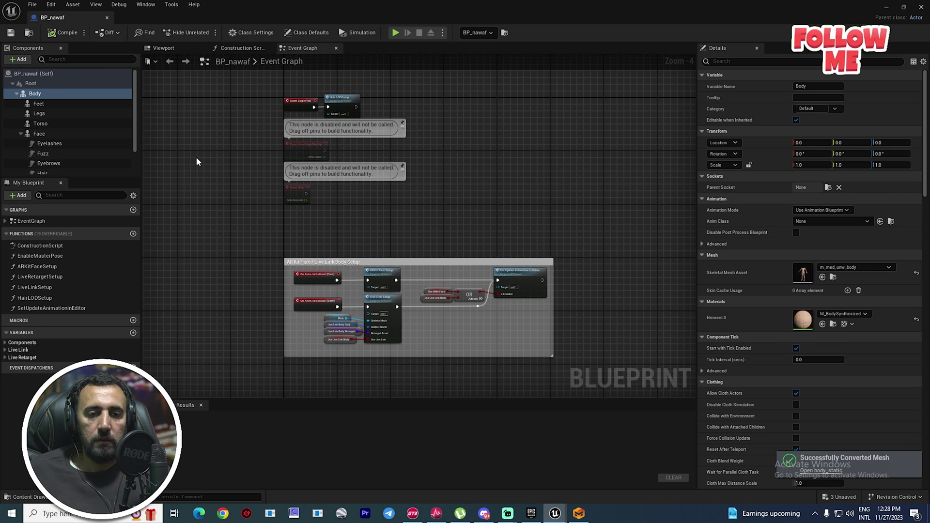
Select the Face component in the BP_nawaf blueprint and open its nawaf_FaceMesh skeletal mesh
click(21, 134)
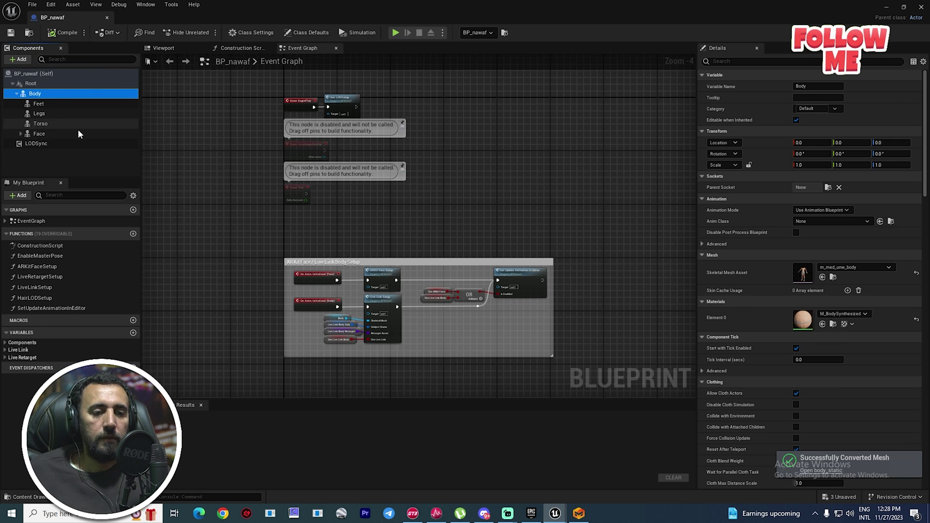
click(42, 135)
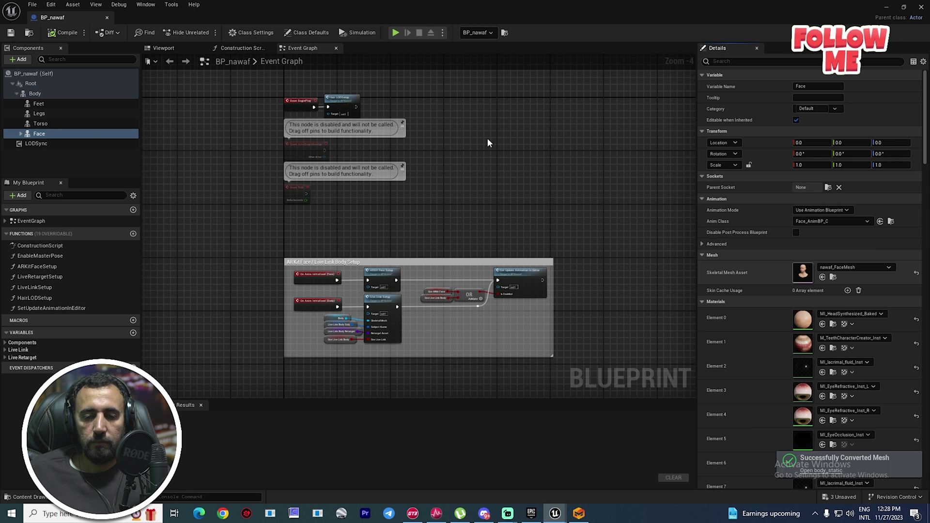
click(822, 277)
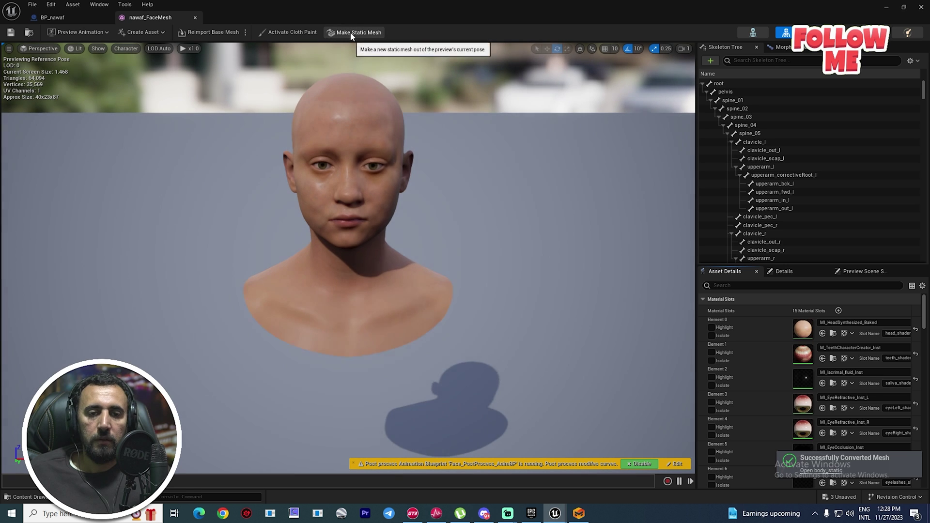
Make a static mesh of the face named head_statcic in the staticmesh folder, and close the face mesh editor
click(356, 33)
click(393, 258)
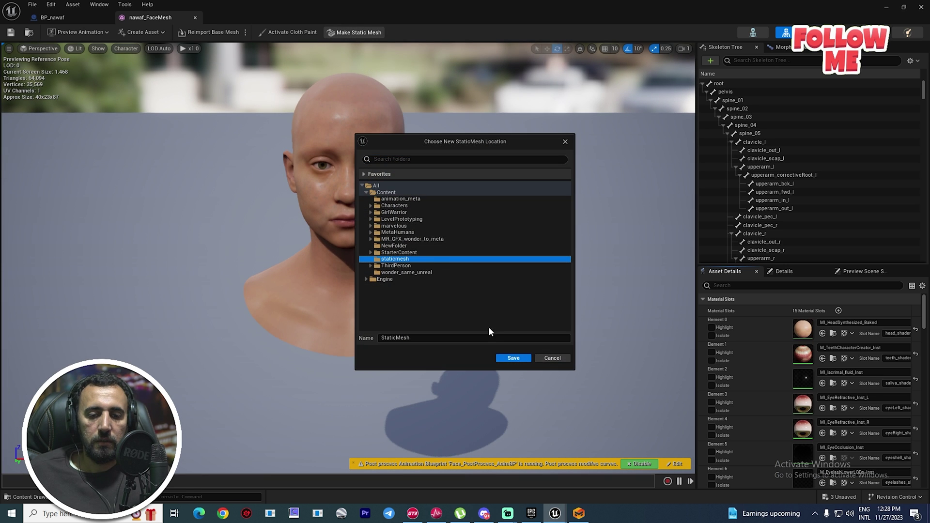
click(465, 338)
text(head_st)
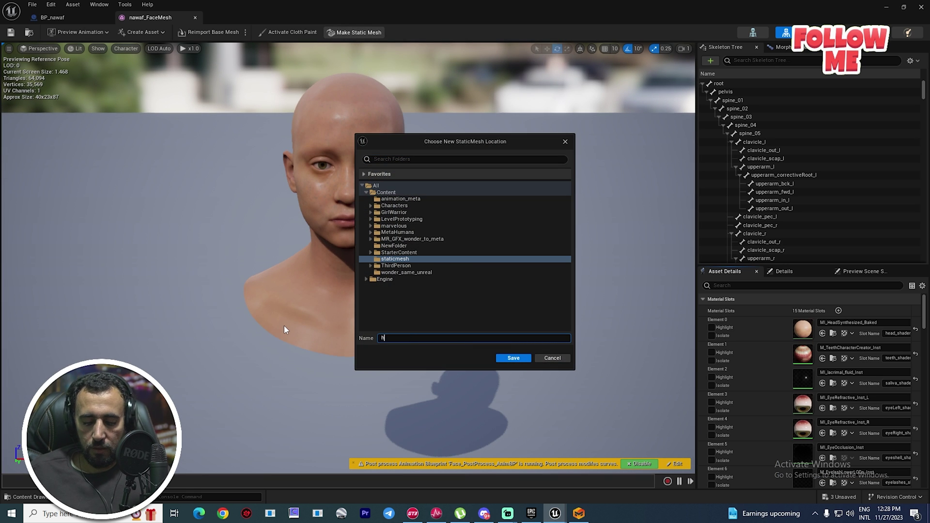
text(a)
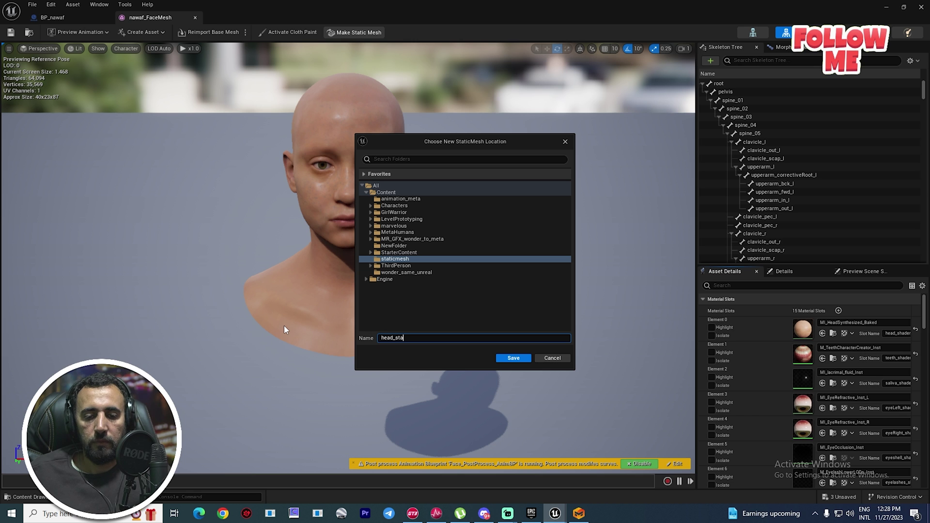
text(tcic)
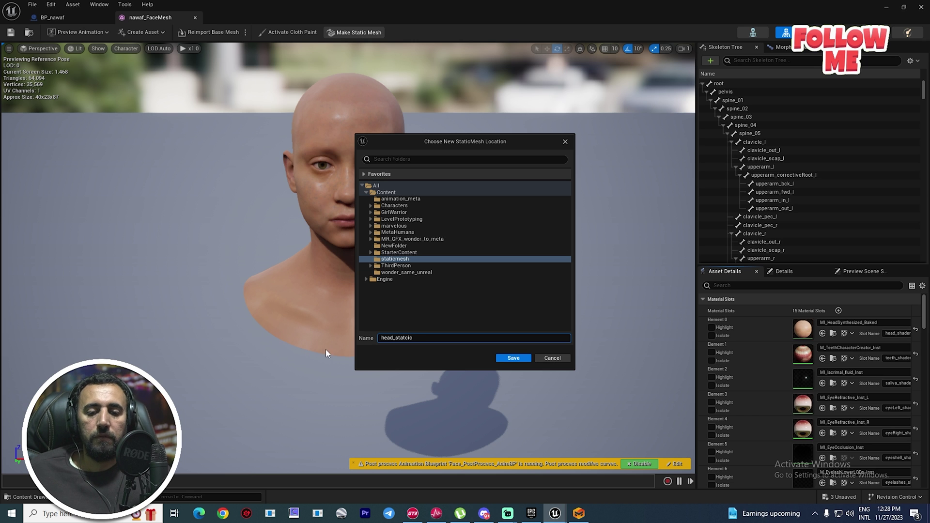
click(514, 358)
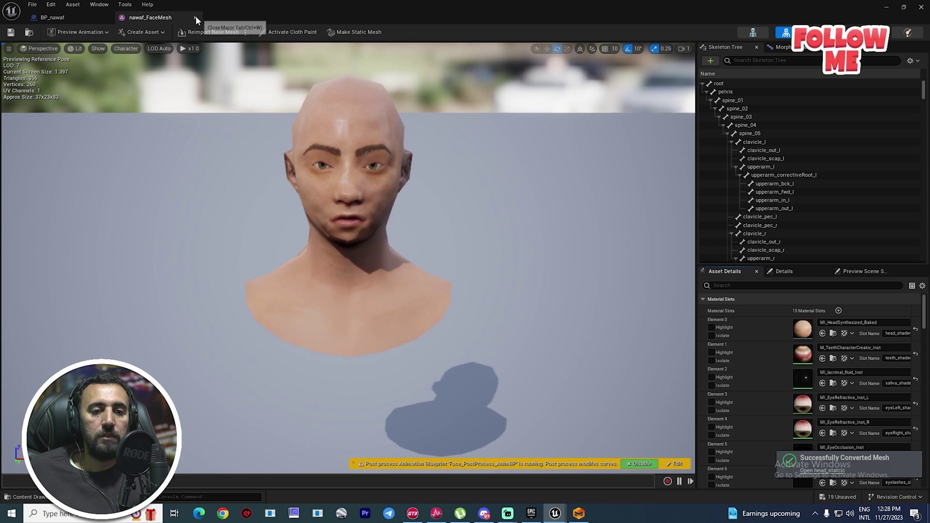
click(195, 18)
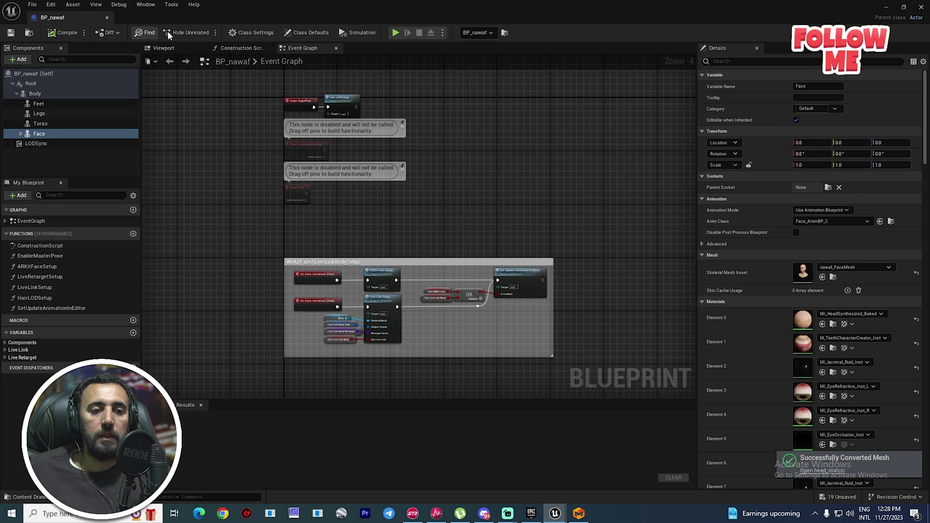
Close the BP_nawaf blueprint editor and open the staticmesh folder in the project's content
click(107, 20)
click(560, 290)
mouse_move(559, 290)
right_down()
mouse_move(559, 302)
mouse_move(624, 286)
mouse_move(606, 242)
mouse_move(559, 289)
right_up()
key(ctrl+space)
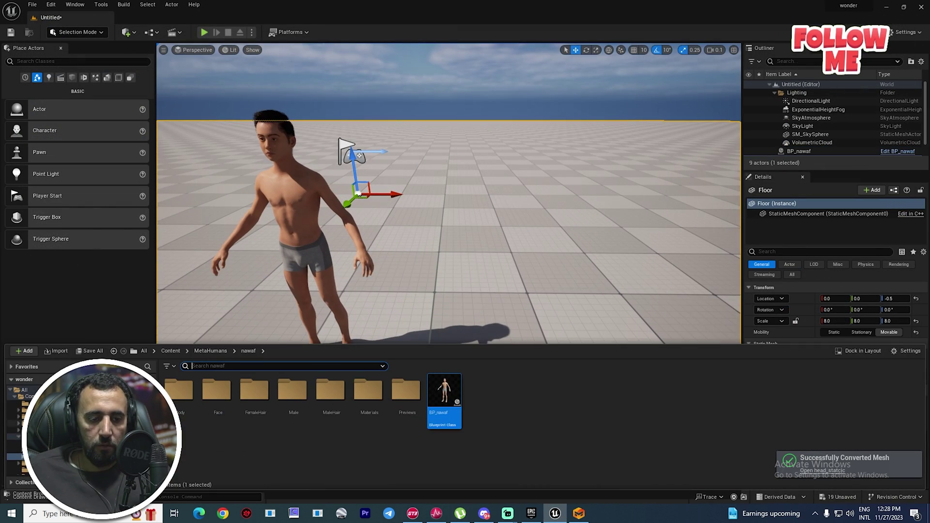
click(19, 437)
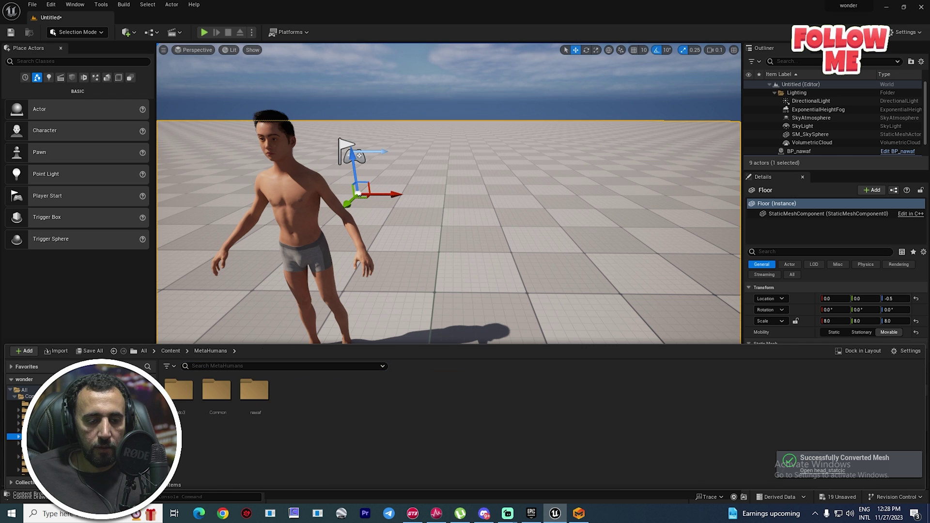
click(44, 457)
click(43, 464)
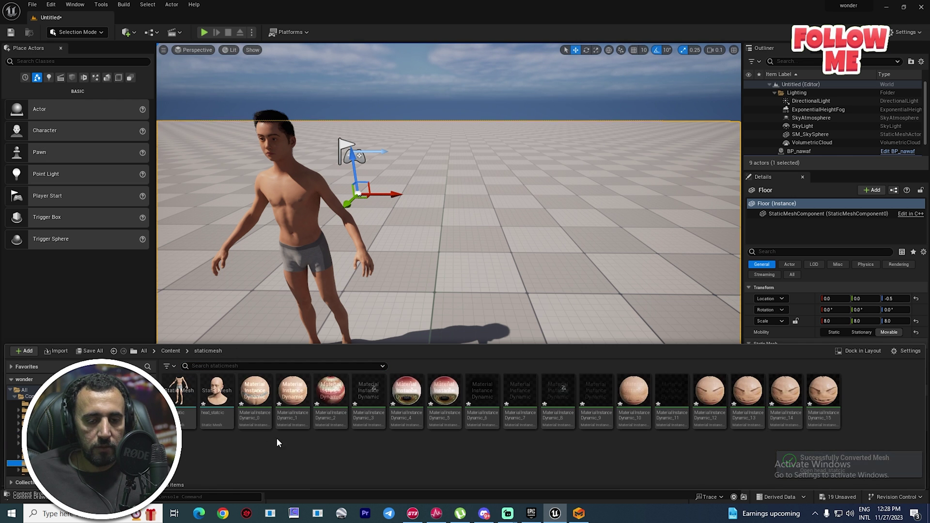
Place the head_statcic and body_static meshes together in the level on the floor beside the MetaHuman
click(216, 393)
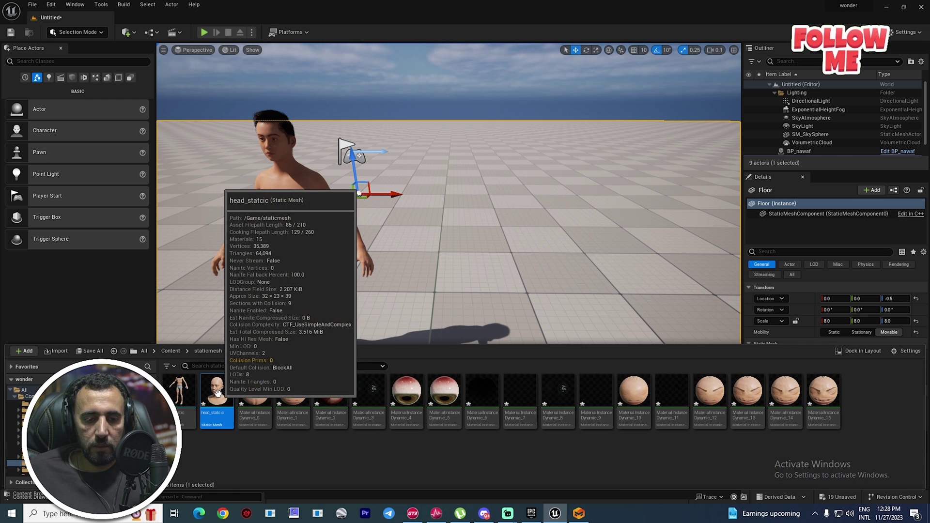
ctrl+click(180, 392)
drag(180, 392, 548, 243)
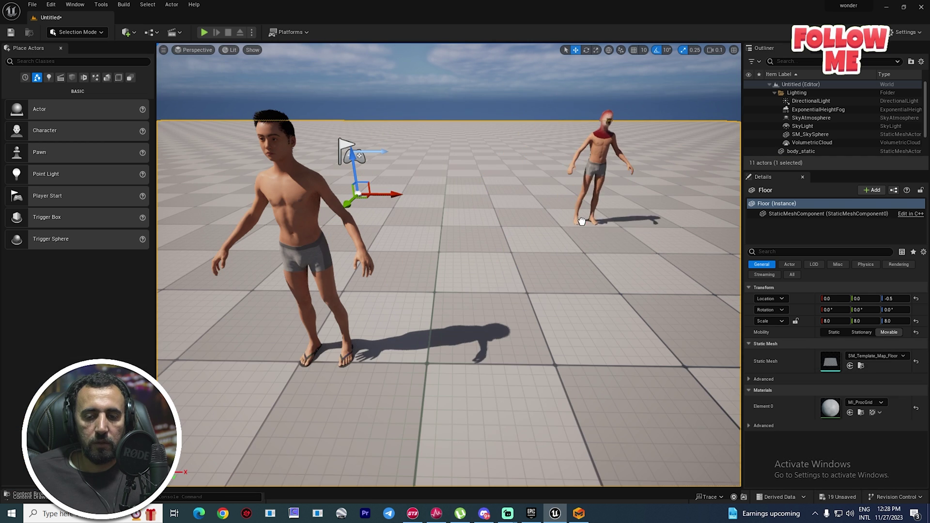
key(f)
mouse_move(526, 166)
alt+mouse_down()
mouse_move(577, 169)
mouse_move(540, 166)
alt+mouse_up()
click(148, 4)
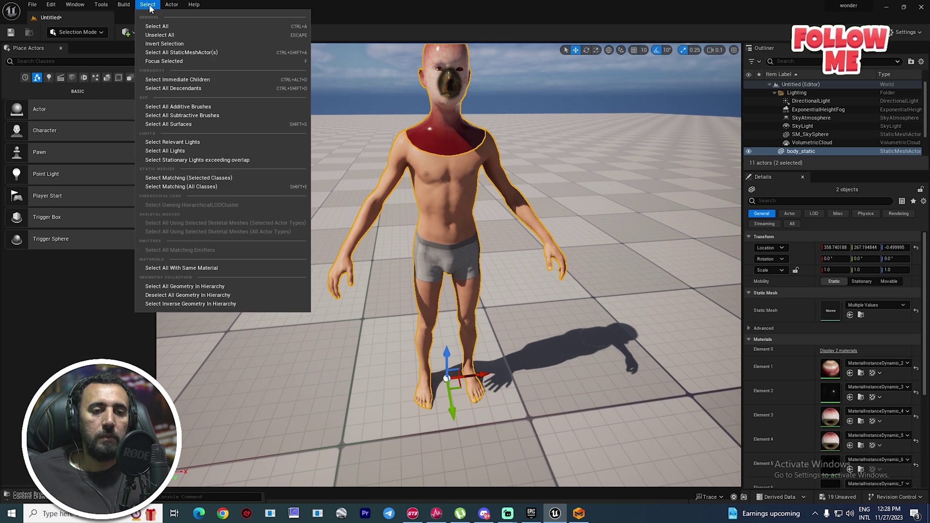
click(66, 23)
click(171, 5)
click(271, 5)
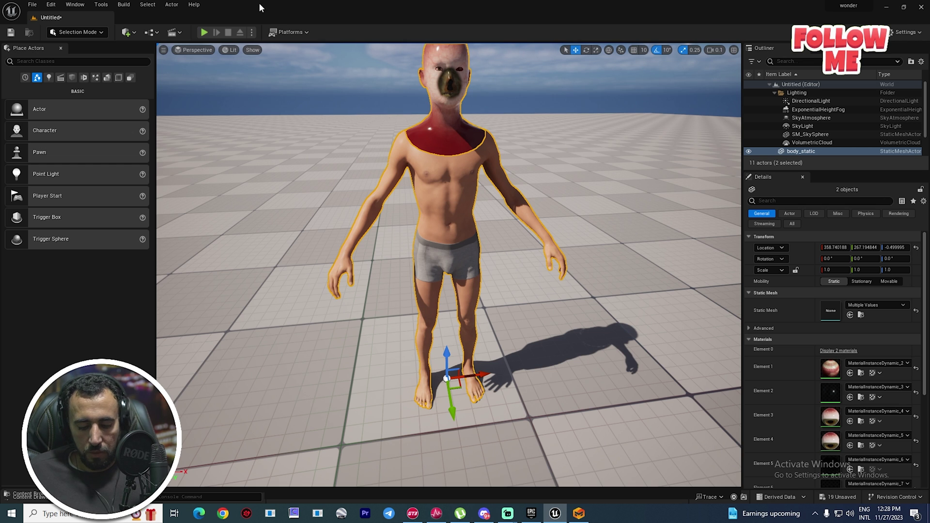
Switch to Modeling mode and merge the placed head and body meshes into one new object named Combined, deleting the inputs
key(shift+5)
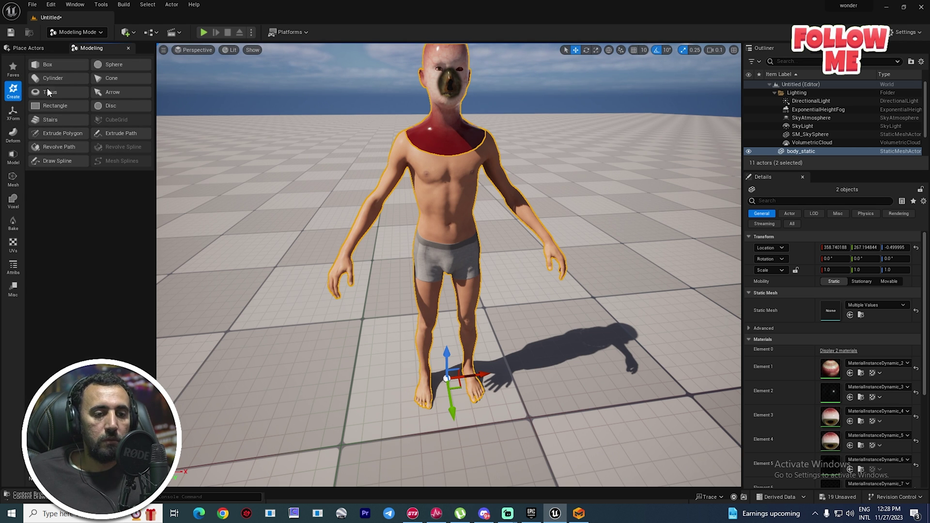
click(13, 112)
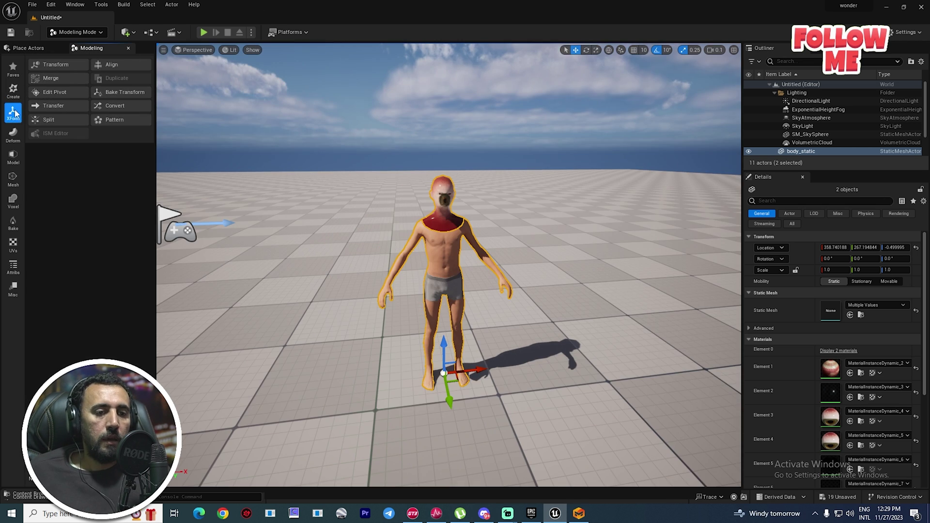
click(50, 78)
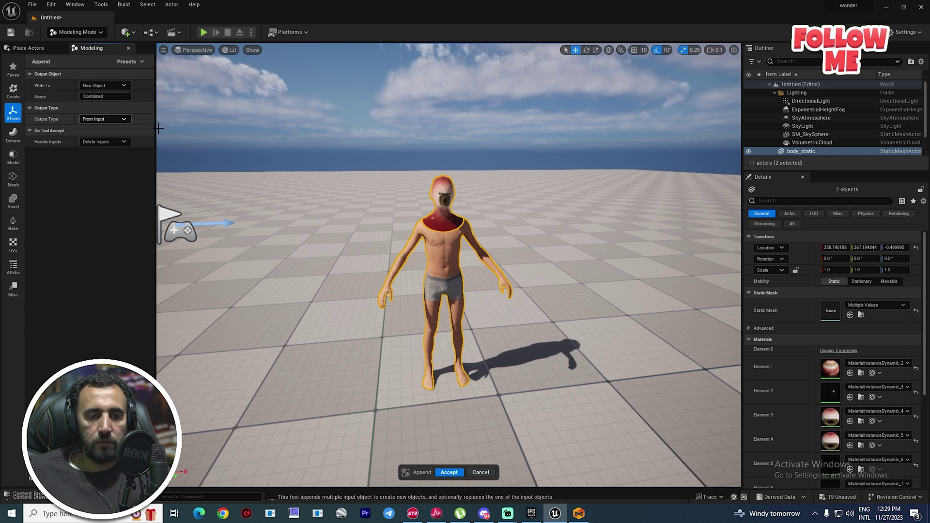
click(449, 473)
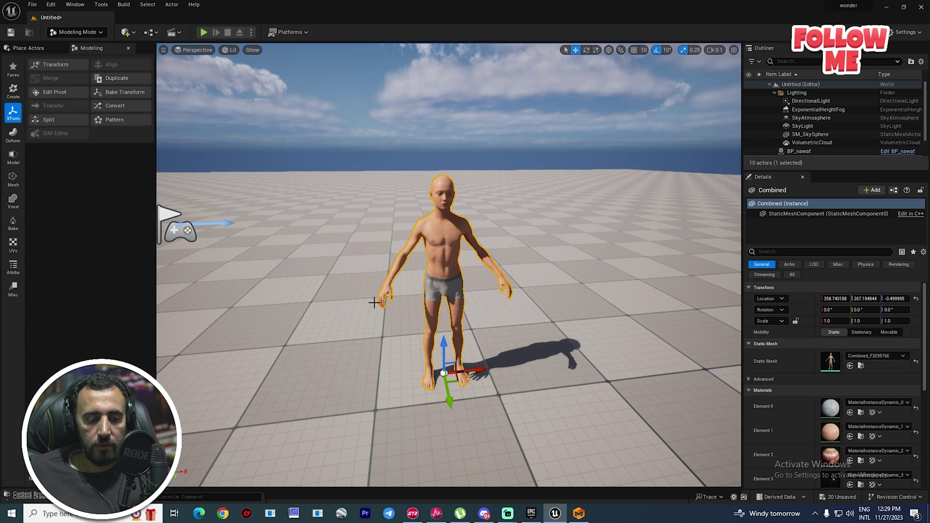
right_drag(451, 231, 442, 218)
key(w)
key(f)
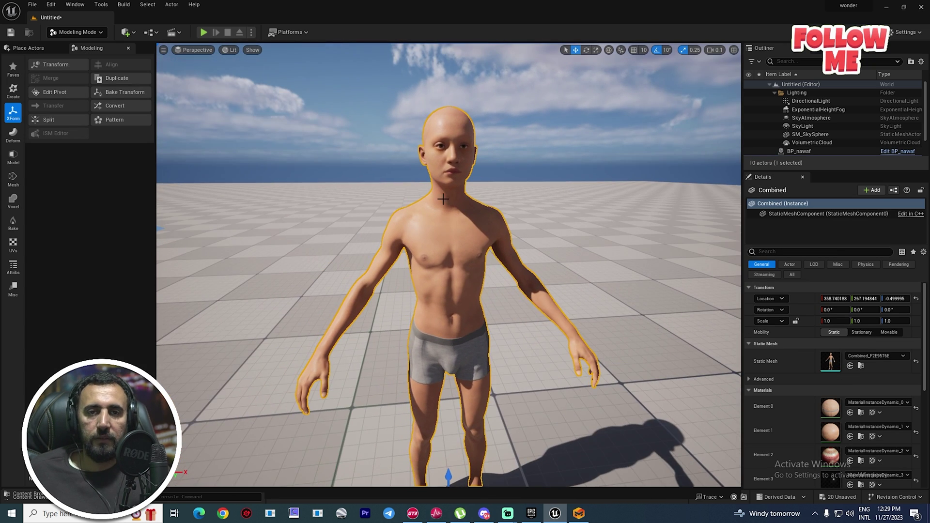
click(33, 9)
click(431, 249)
click(486, 268)
key(ctrl+space)
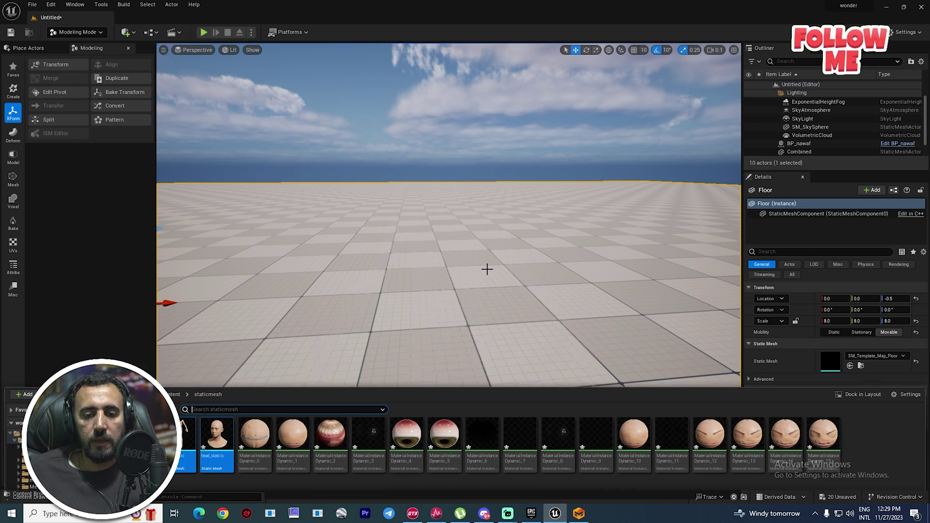
key(ctrl+space)
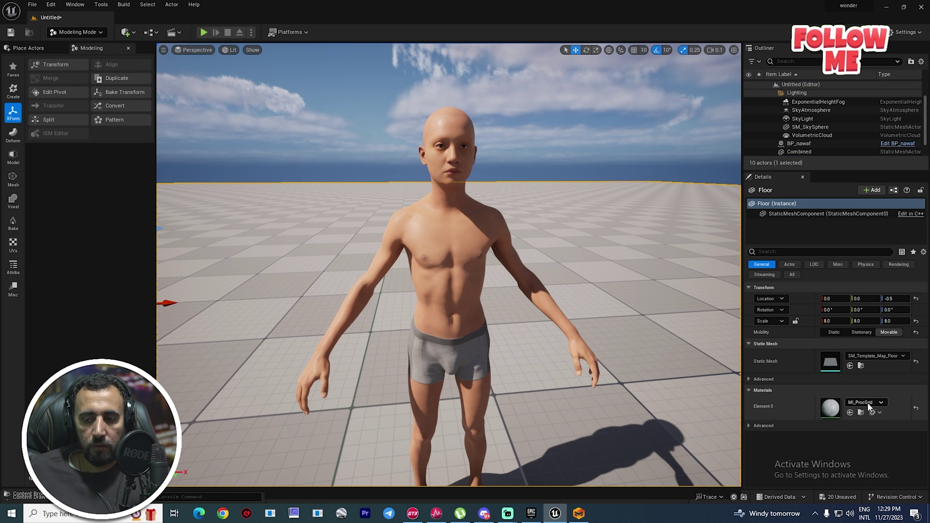
Locate the merged figure's static mesh asset, move it into the staticmesh folder, and select it there
click(499, 228)
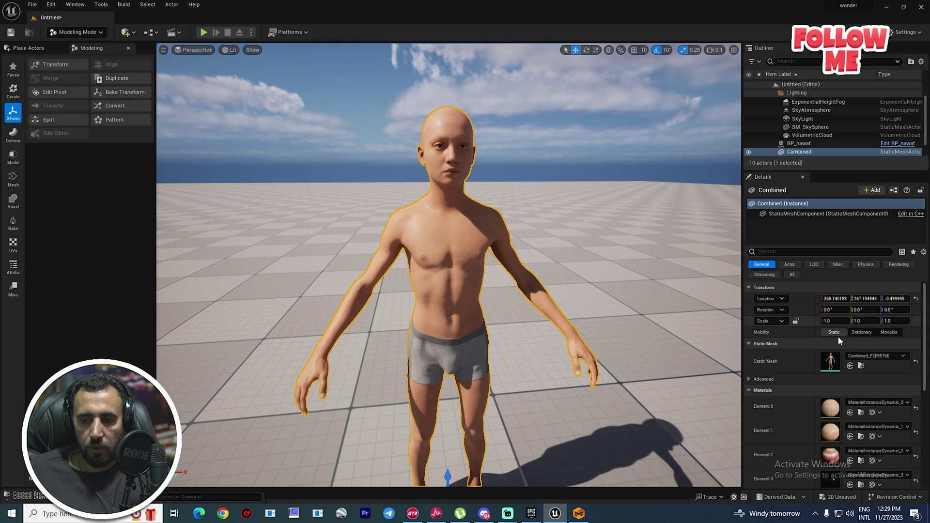
click(861, 367)
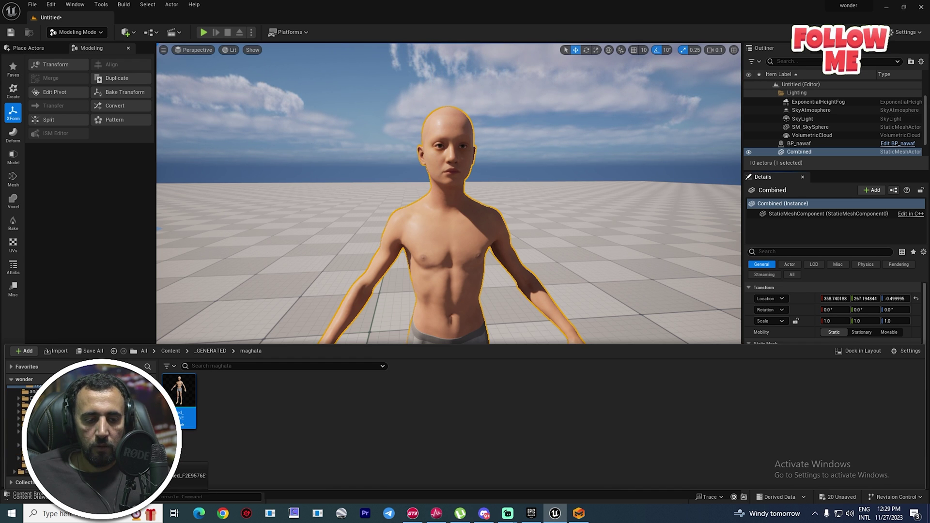
drag(180, 393, 44, 451)
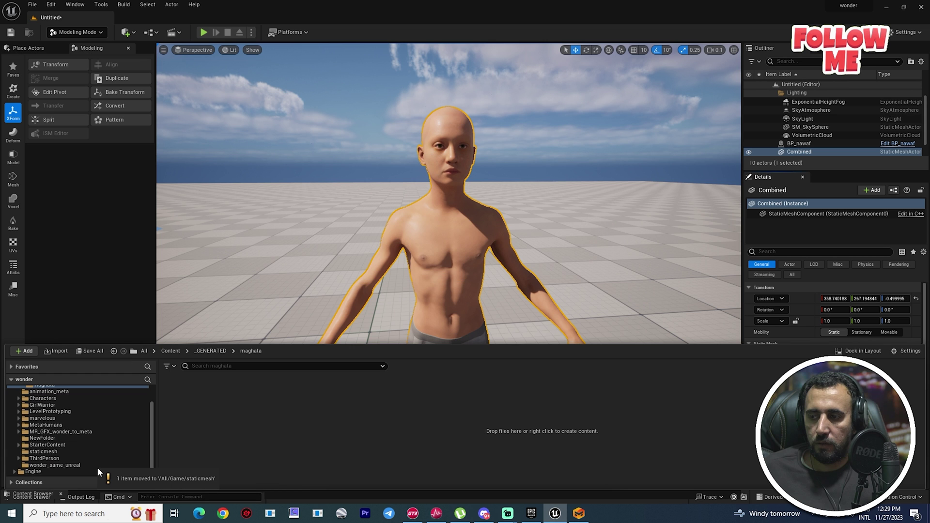
click(43, 451)
click(209, 397)
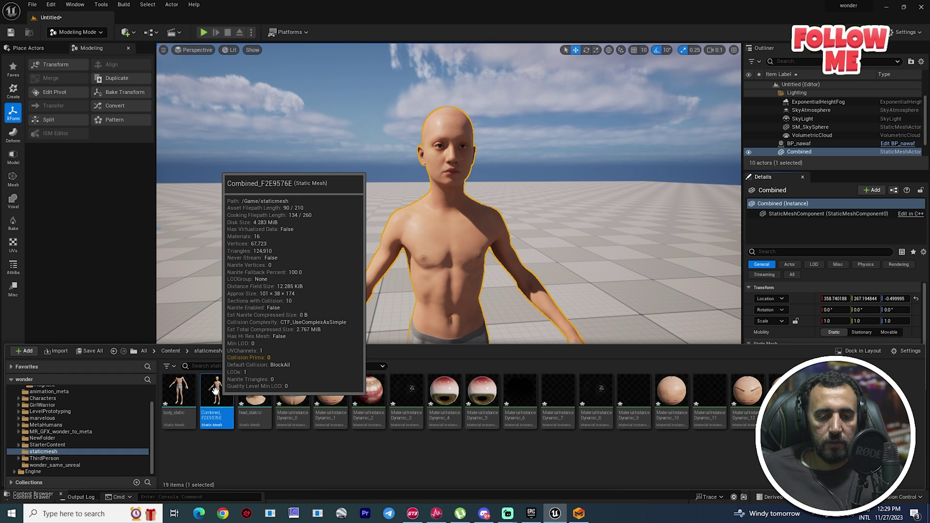
right_drag(368, 218, 368, 234)
key(ctrl+space)
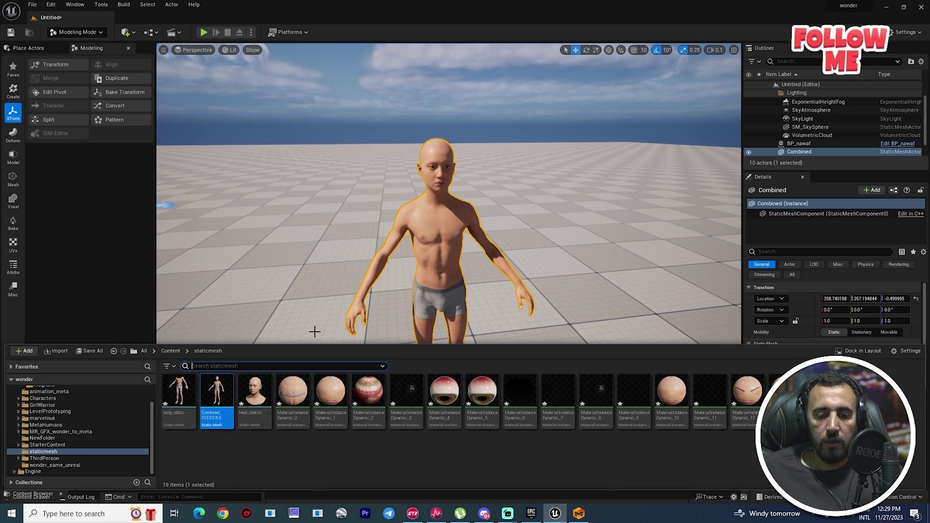
Start exporting the combined static mesh as an FBX file and create a static_mesh folder on the Desktop
right_click(227, 384)
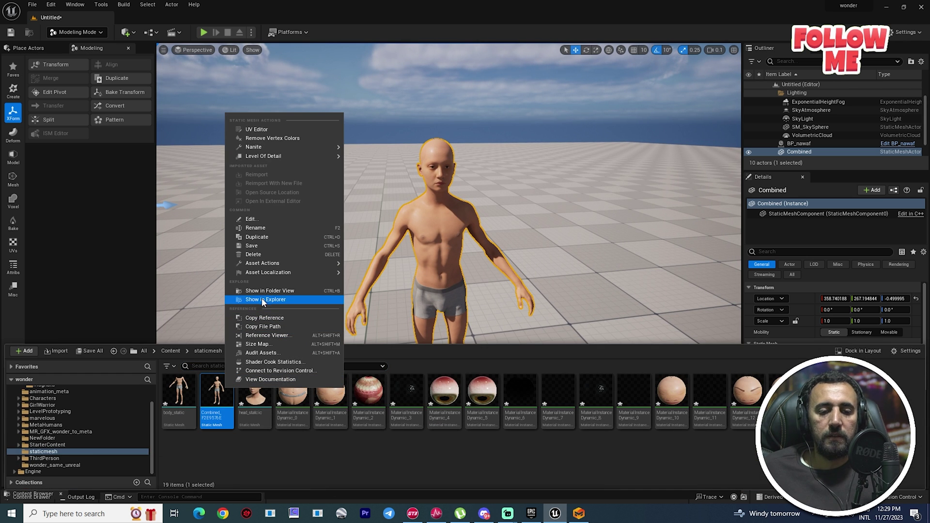
mouse_move(294, 264)
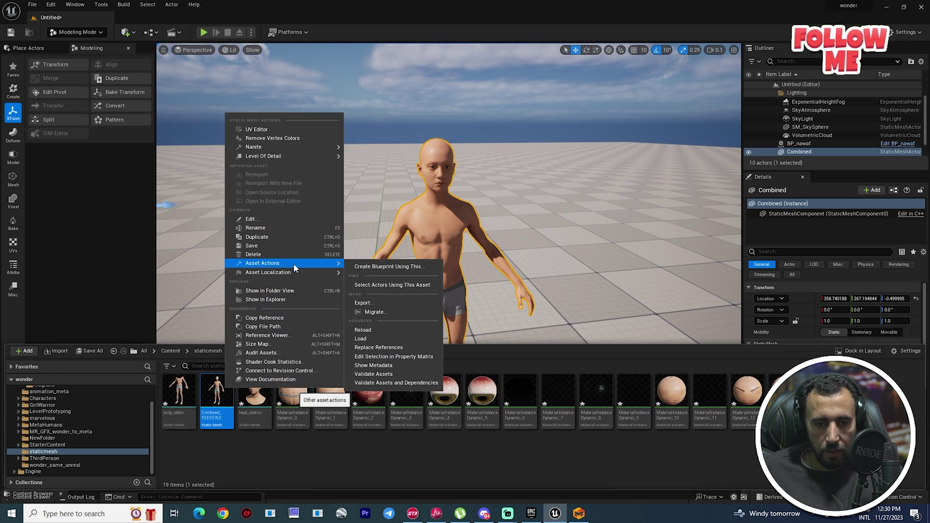
click(388, 305)
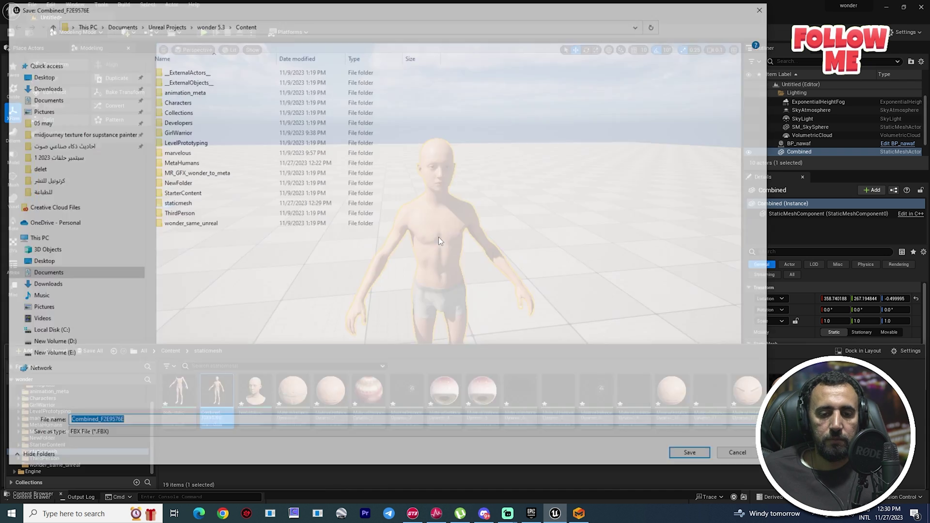
click(39, 261)
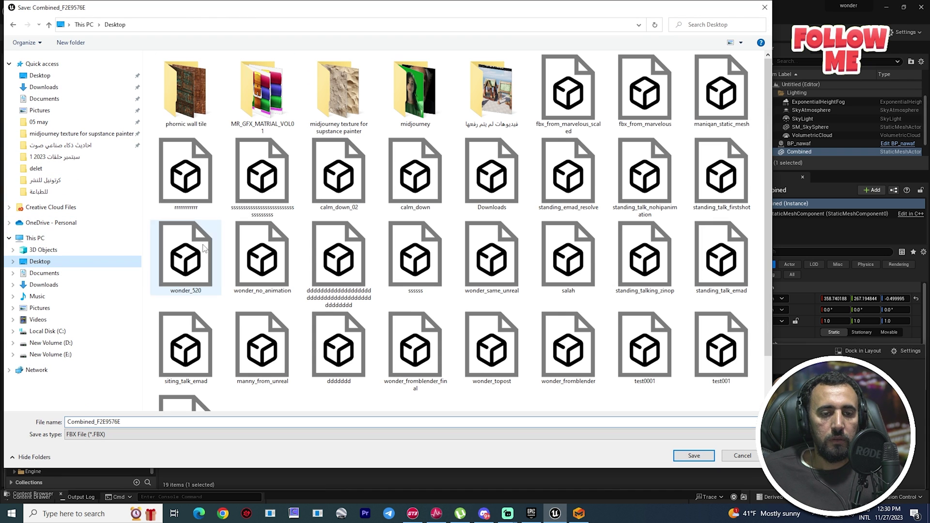
click(79, 45)
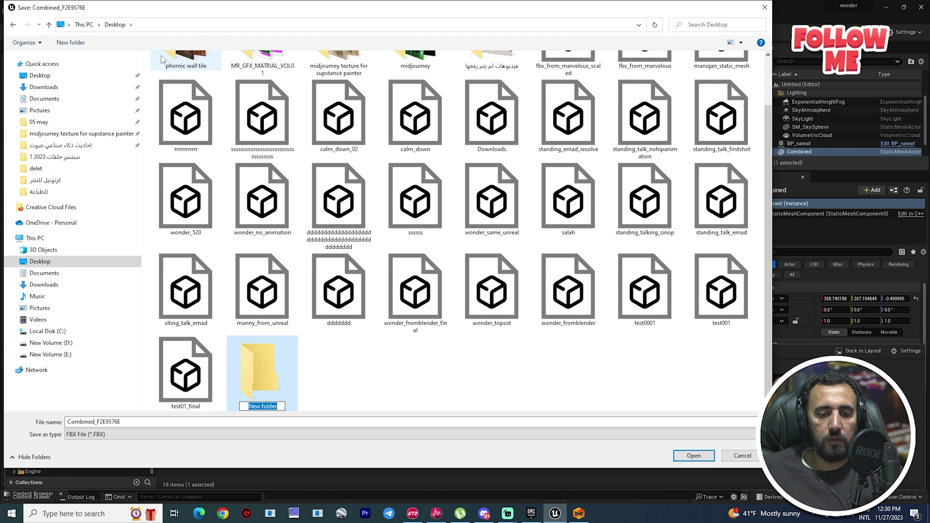
text(static_me)
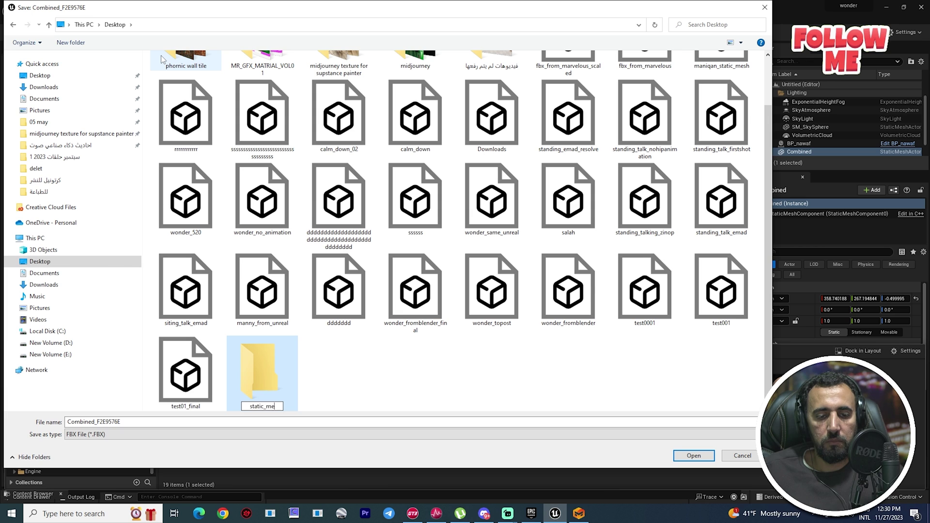
text(sh)
key(Return)
Name the FBX file full_body and save it in the Desktop's static_mesh folder
key(Return)
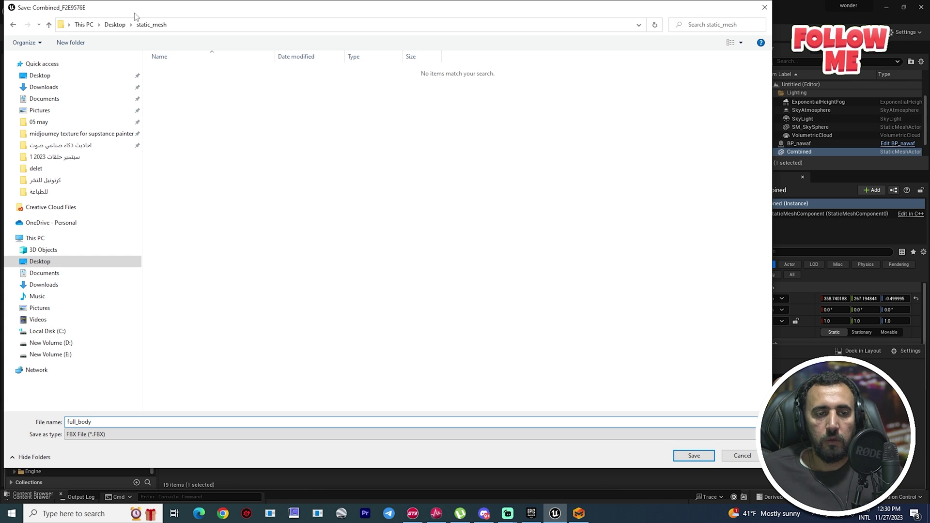
click(182, 29)
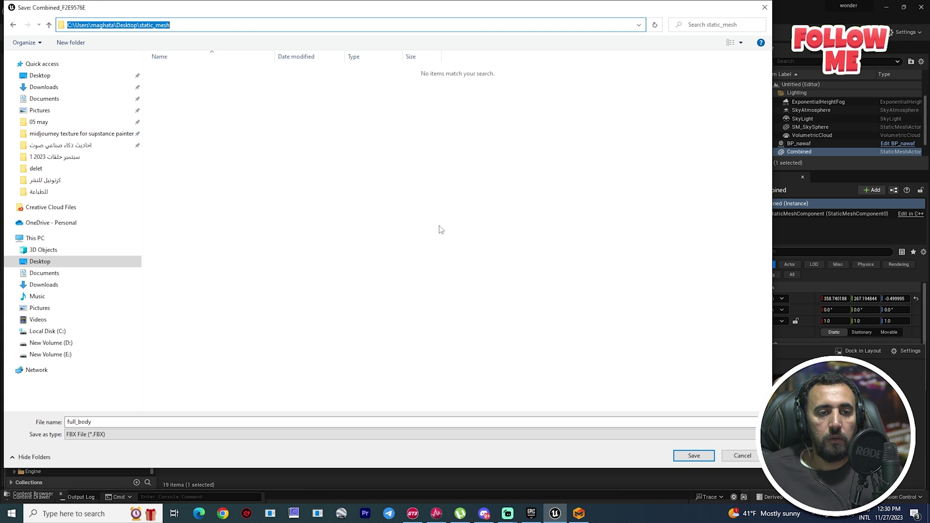
click(693, 456)
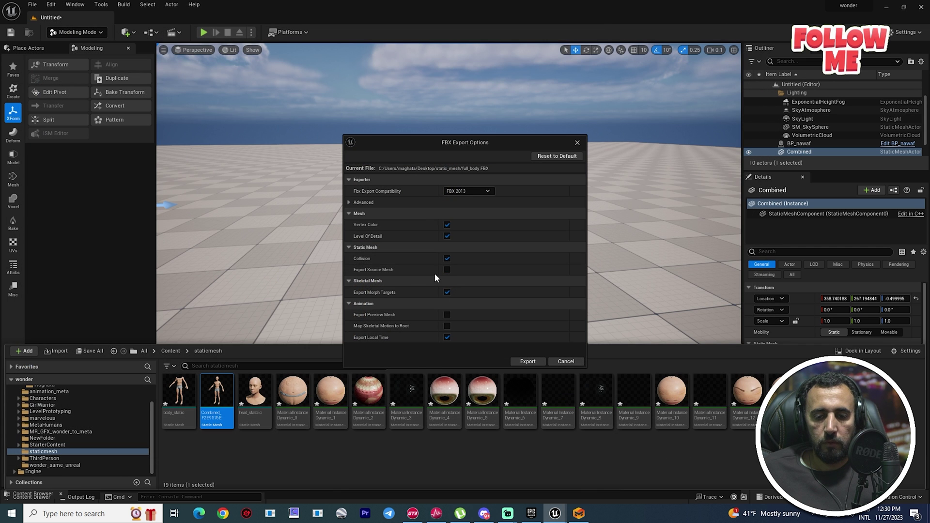
Disable Vertex Color, Level Of Detail, Collision and Export Morph Targets in the FBX options and export the mesh
click(447, 225)
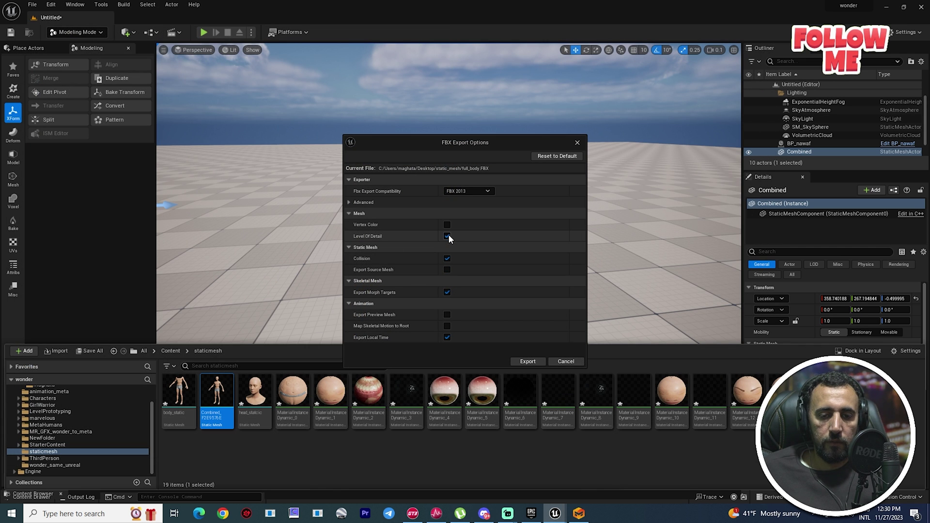
click(447, 236)
click(447, 259)
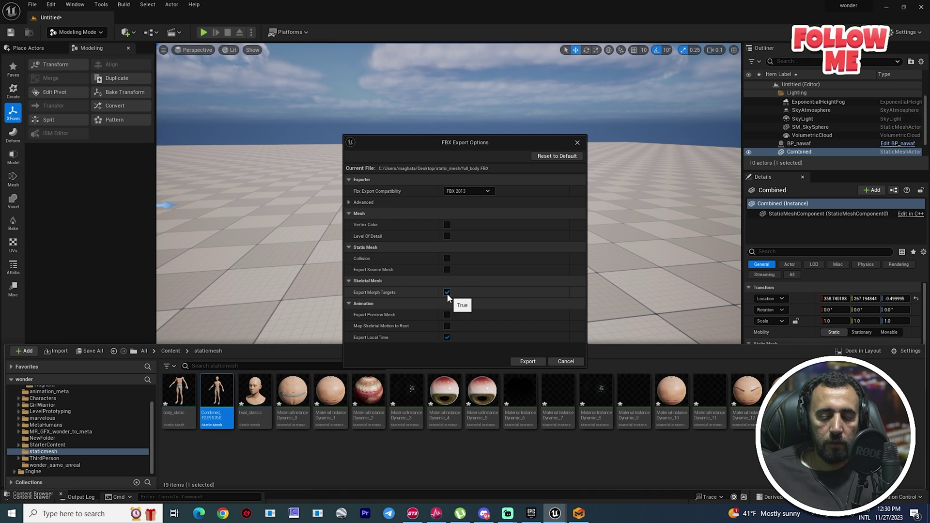
click(447, 293)
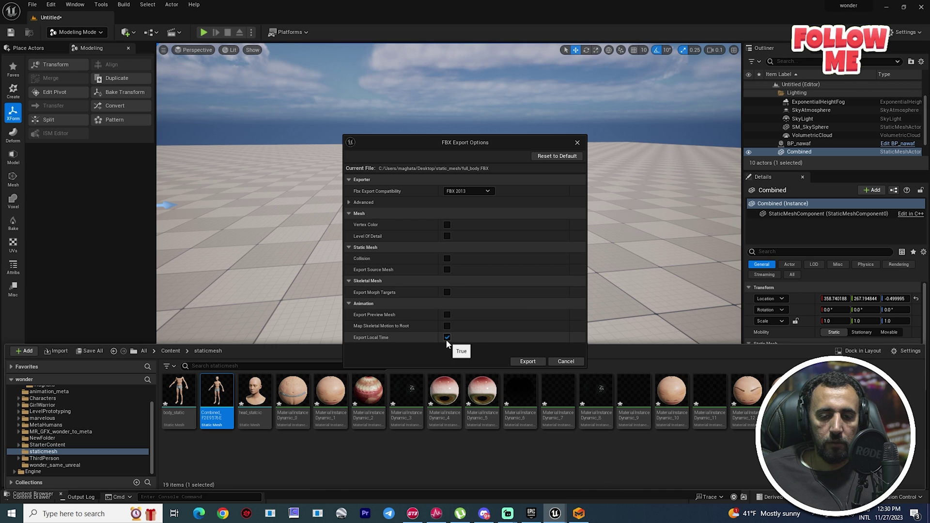
scroll(480, 312, down, 3)
click(529, 362)
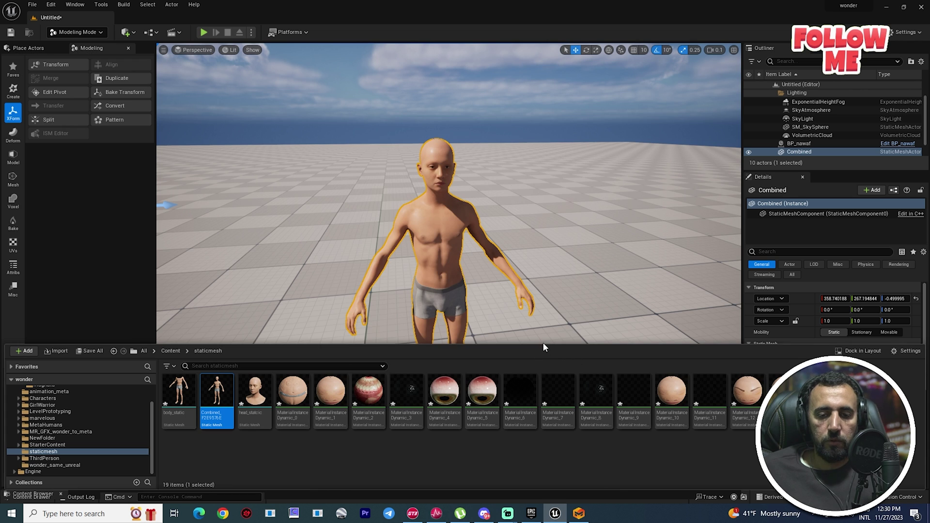
Switch to Marvelous Designer and choose the full_body FBX file from the Desktop's static_mesh folder for import
click(586, 519)
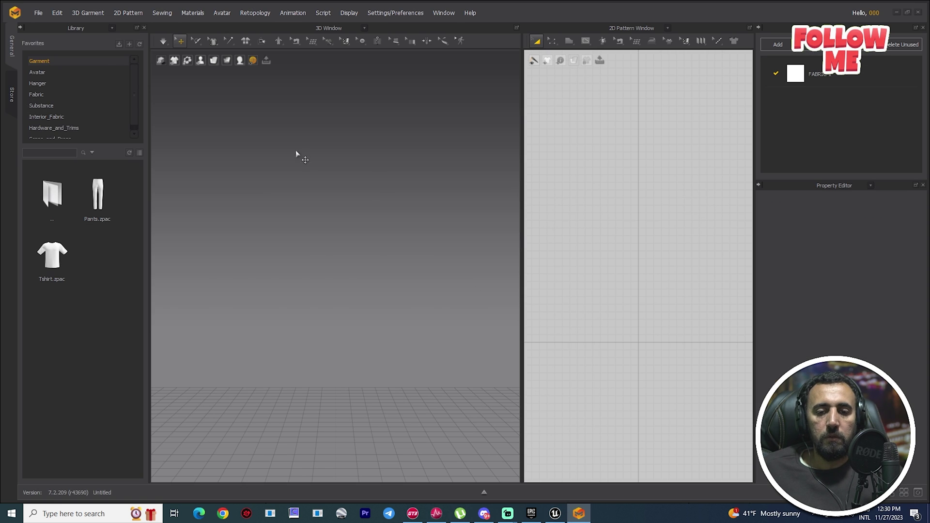
click(36, 13)
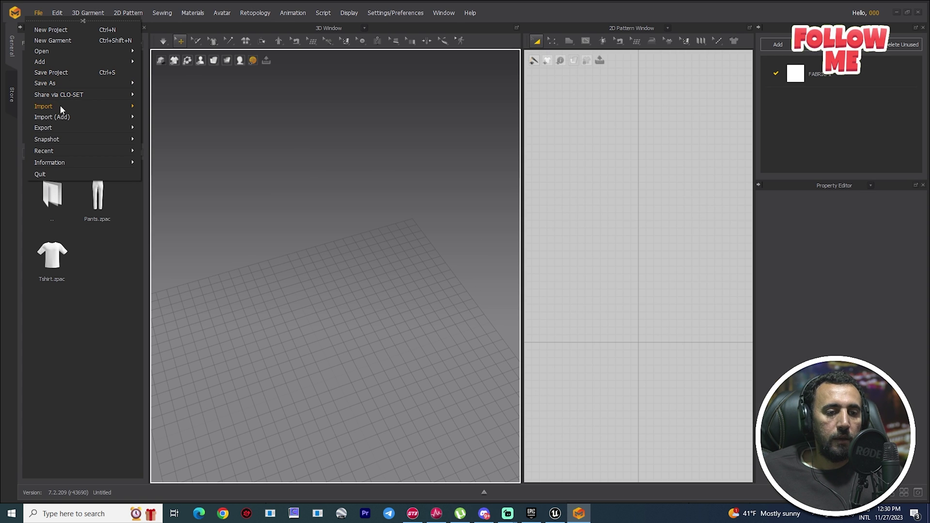
mouse_move(59, 105)
click(153, 136)
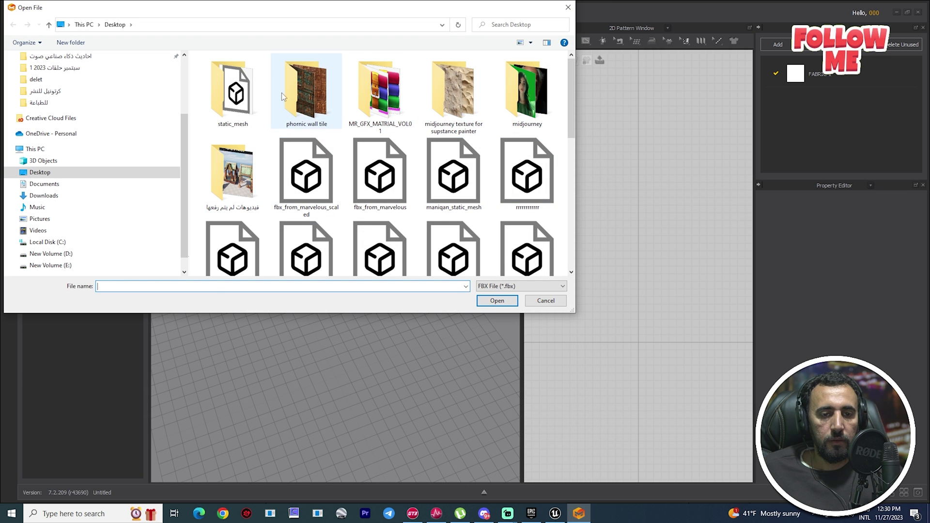
double_click(233, 92)
click(228, 72)
double_click(227, 71)
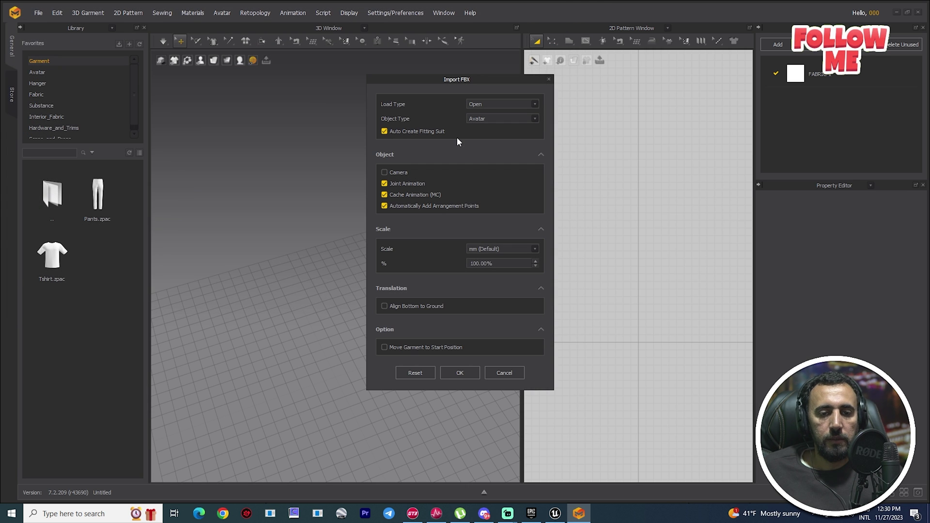
Import the FBX as an avatar with the scale set to Auto Scale, proceeding despite the memory warning
click(486, 249)
click(486, 289)
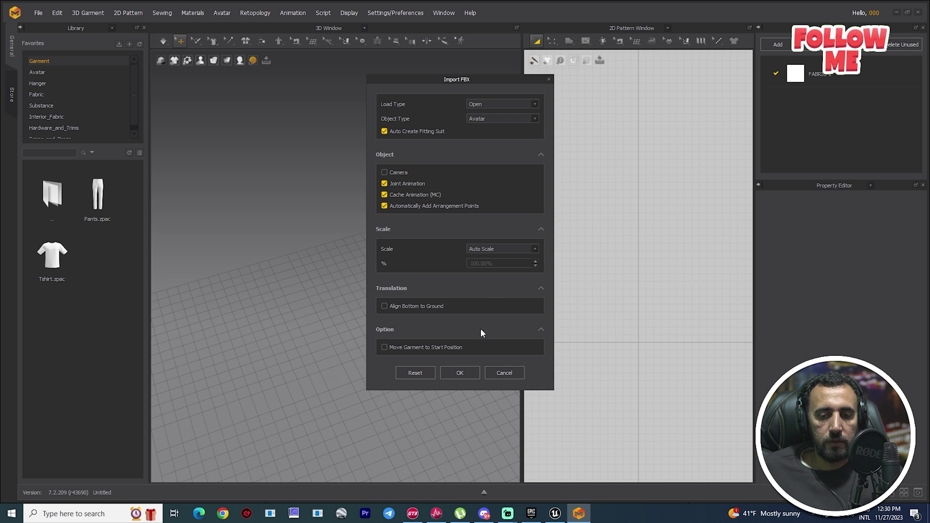
click(460, 374)
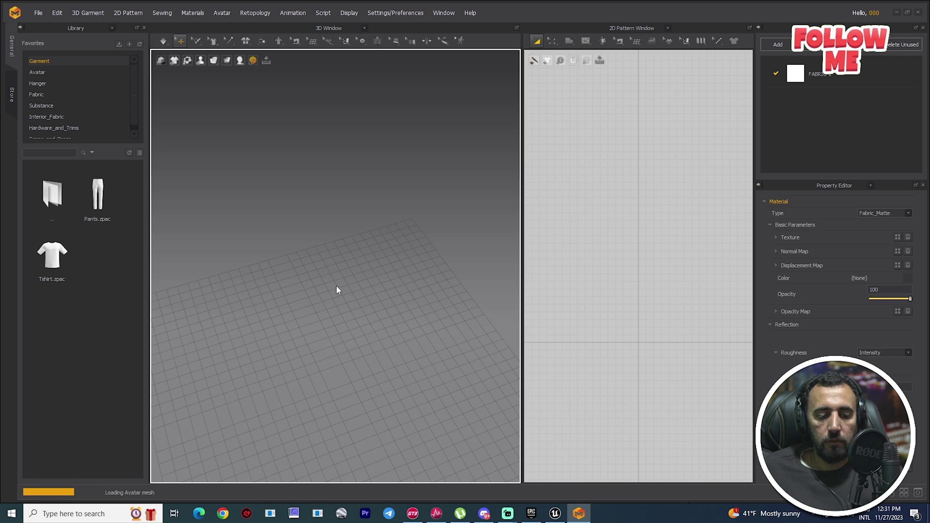
click(451, 272)
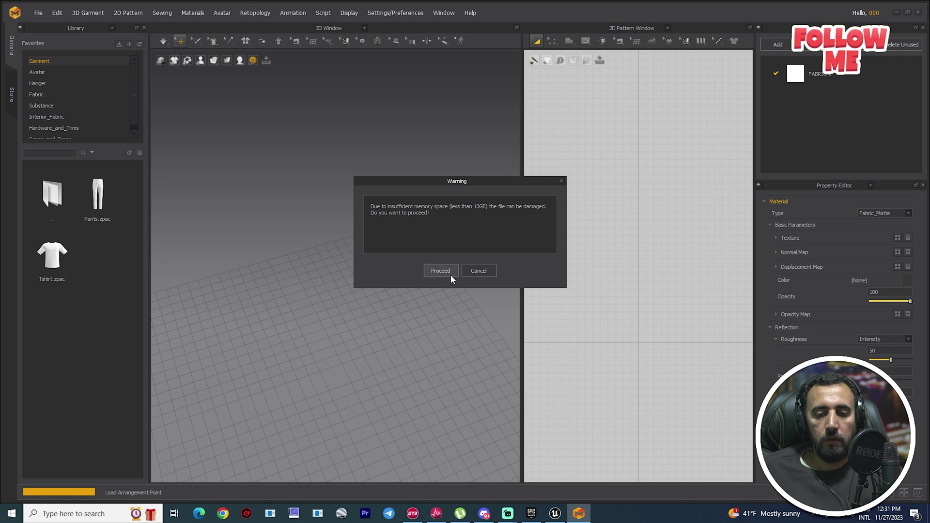
click(440, 271)
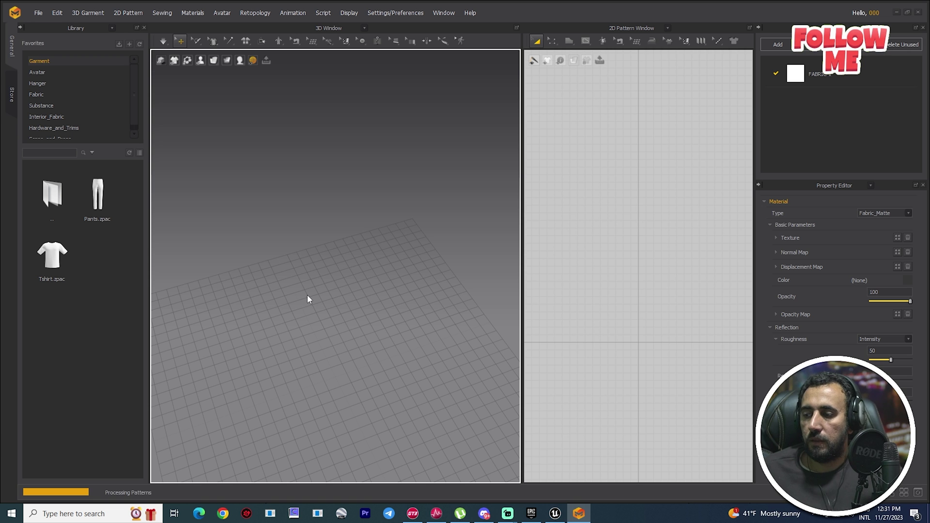
Examine the imported avatar's full body from different angles and distances, leaving nothing selected
scroll(329, 315, up, 3)
mouse_move(328, 310)
middle_down()
mouse_move(328, 283)
mouse_move(331, 294)
middle_up()
right_drag(383, 286, 481, 293)
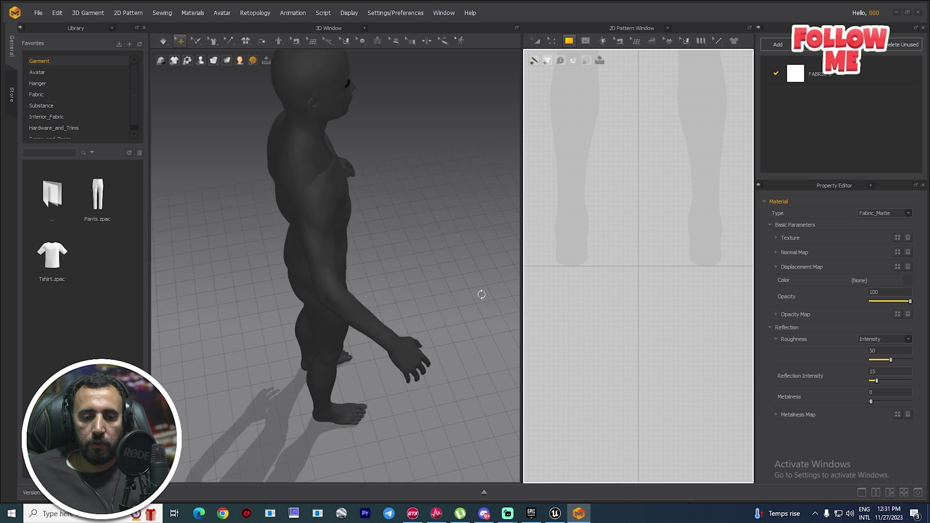
scroll(324, 286, up, 3)
middle_drag(323, 286, 323, 280)
scroll(325, 281, down, 5)
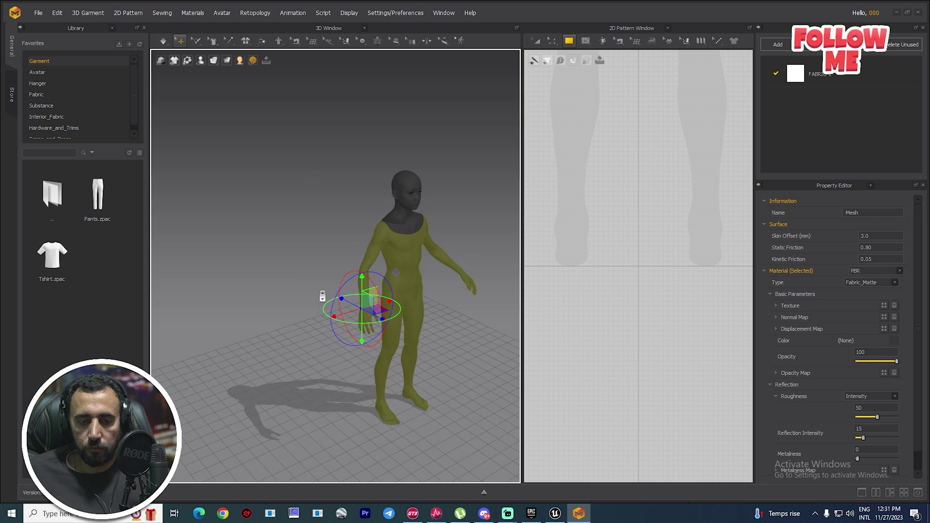
scroll(323, 297, down, 3)
click(480, 368)
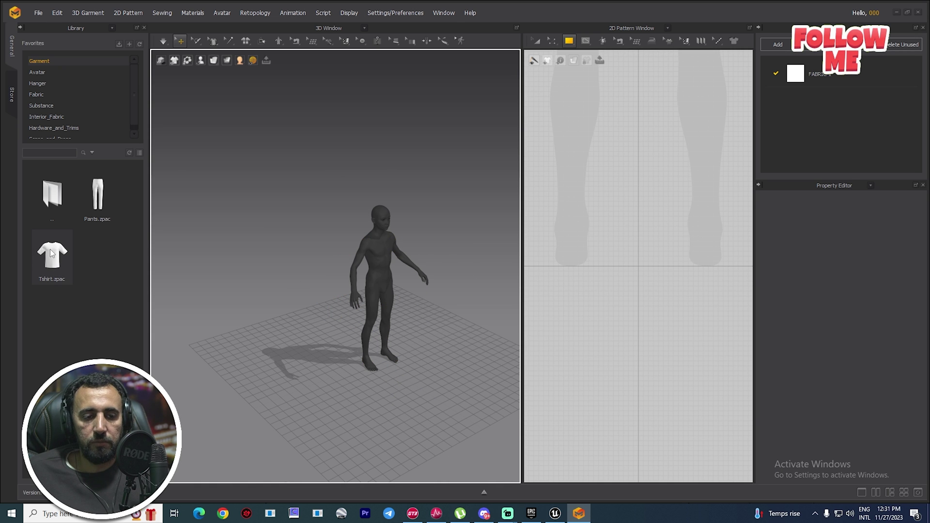
Load the library's Tshirt.zpac garment onto the avatar, proceeding despite the memory warning
drag(50, 249, 373, 342)
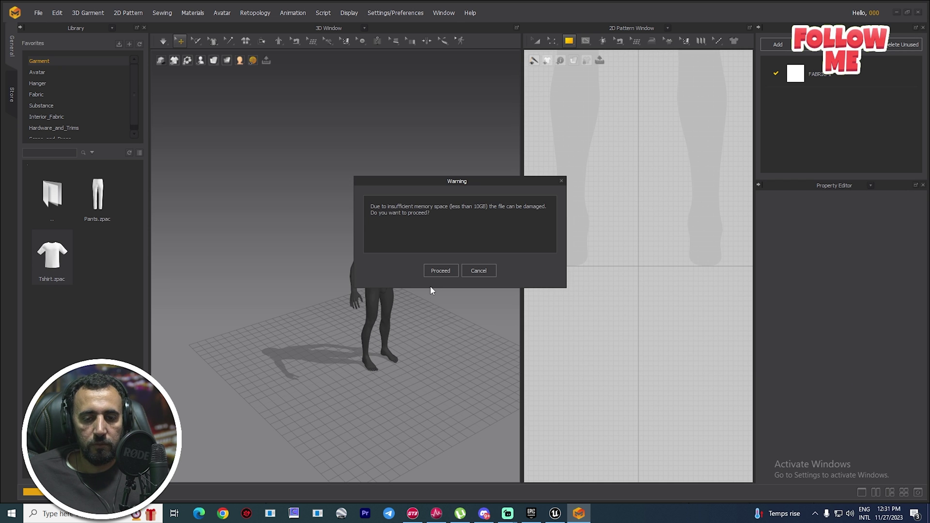
click(439, 270)
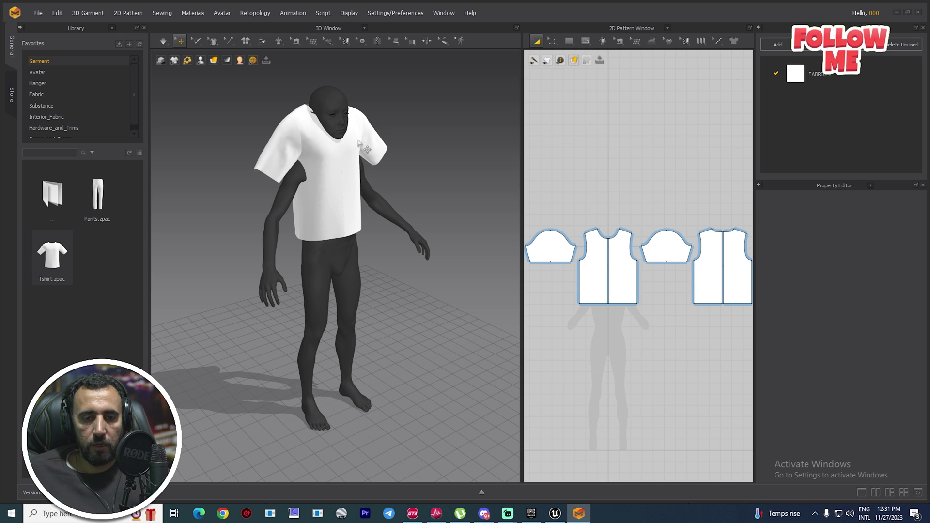
Select all the T-shirt's pattern pieces and lower the garment on the avatar so the collar sits at the neck
click(347, 153)
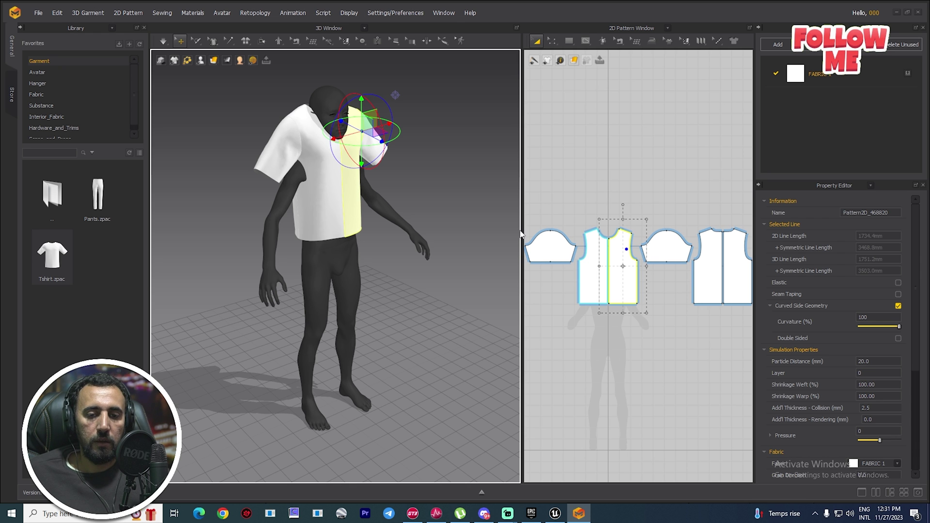
shift+click(318, 164)
scroll(665, 260, down, 2)
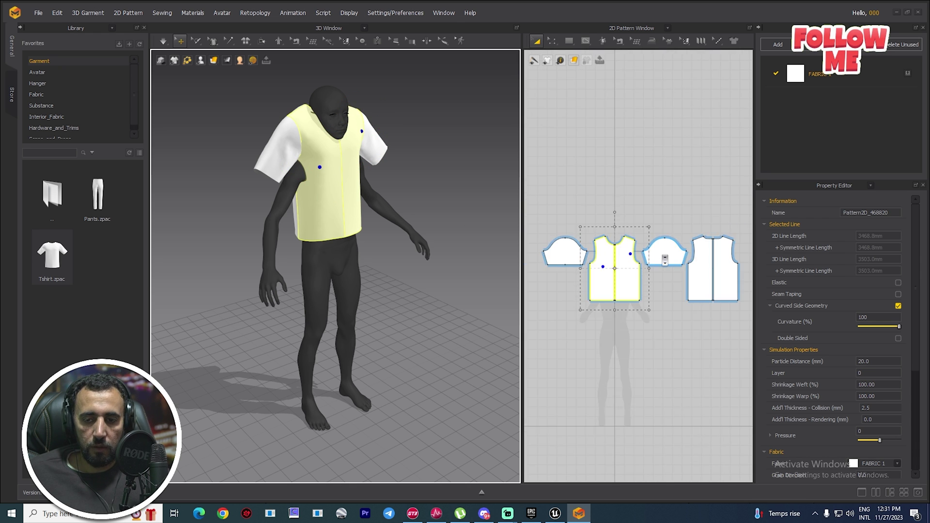
scroll(664, 260, down, 3)
drag(706, 220, 594, 309)
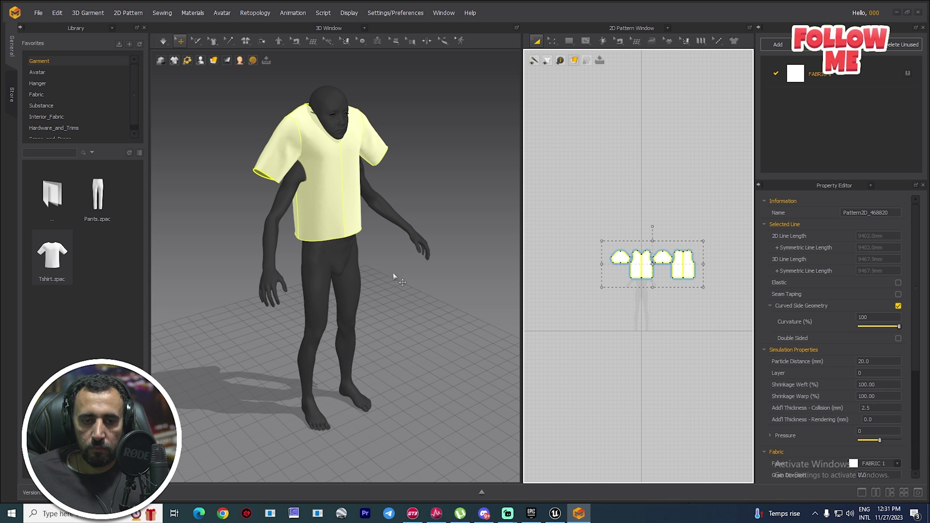
right_drag(386, 301, 419, 323)
click(341, 171)
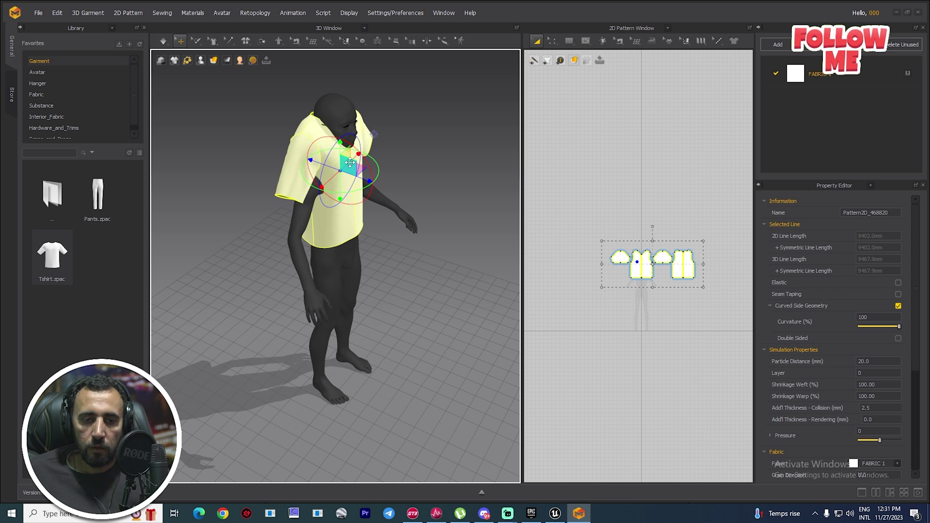
scroll(436, 262, down, 1)
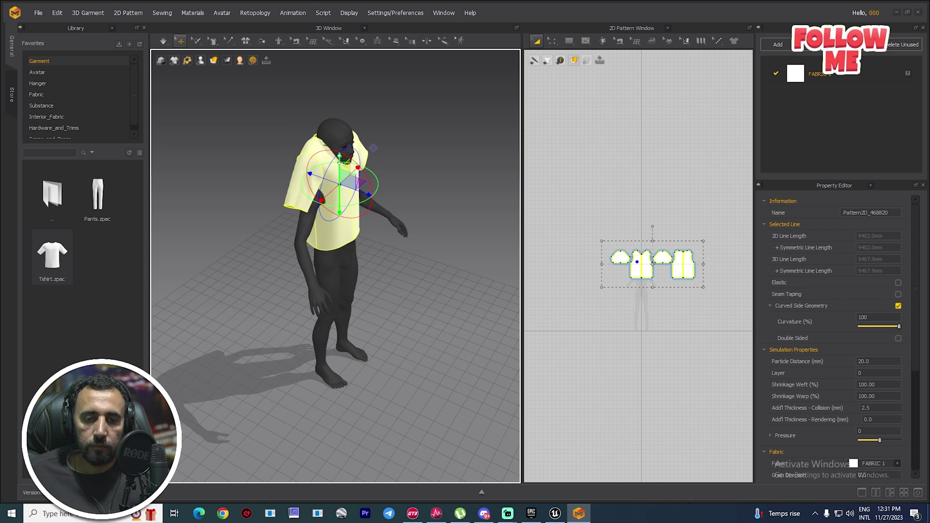
drag(339, 158, 342, 188)
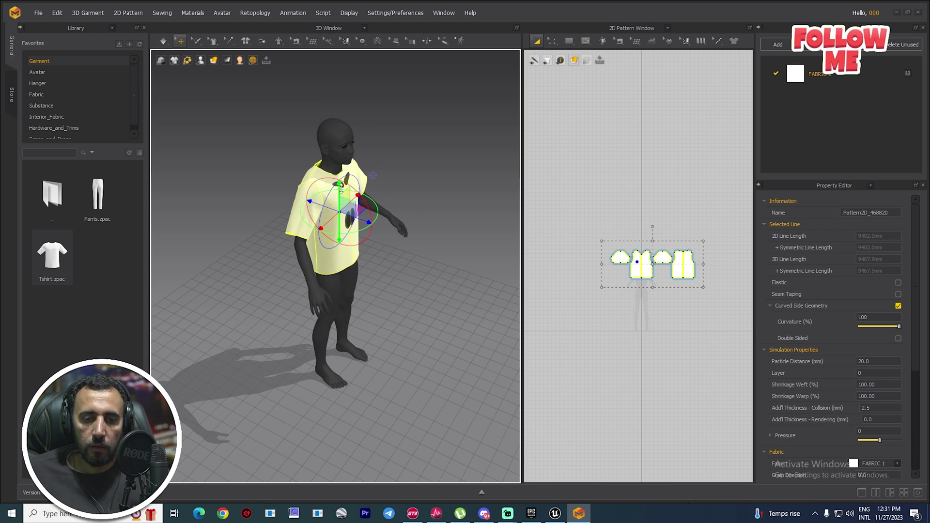
Run the simulation to drape the T-shirt over the avatar and clear the pattern selection
scroll(393, 257, up, 3)
scroll(435, 250, down, 2)
right_drag(444, 258, 305, 257)
key(space)
right_drag(446, 291, 523, 278)
click(707, 310)
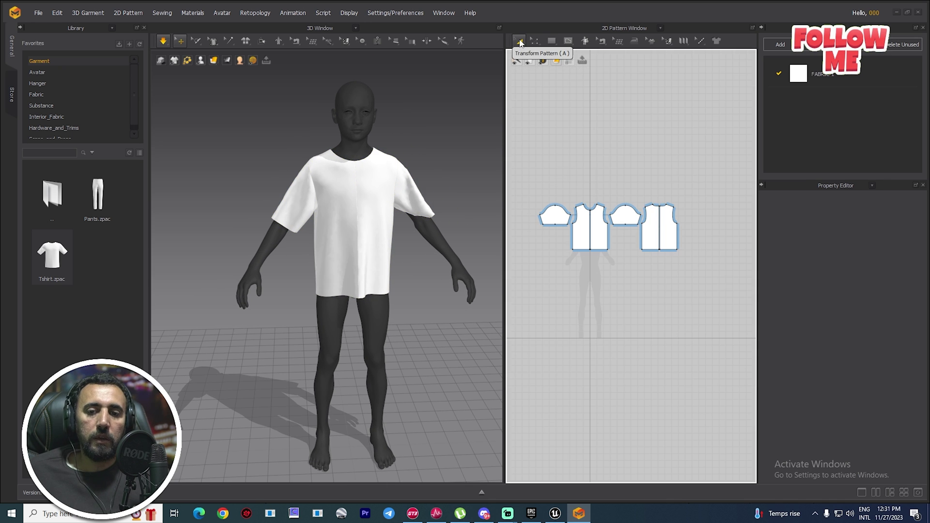
With Edit Pattern, select the bottom edges of the front and back body pieces and extend them down to the avatar's ankles
click(535, 43)
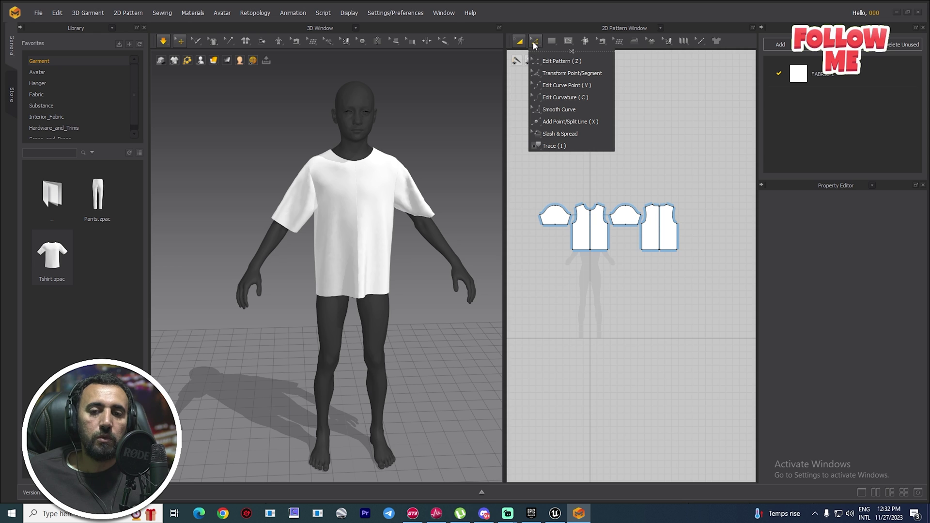
click(557, 61)
drag(706, 280, 544, 242)
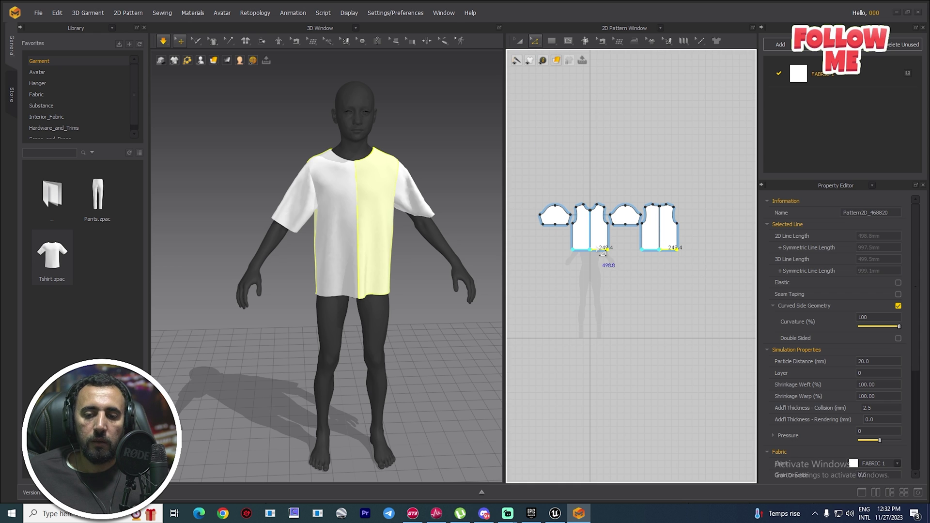
drag(600, 249, 580, 301)
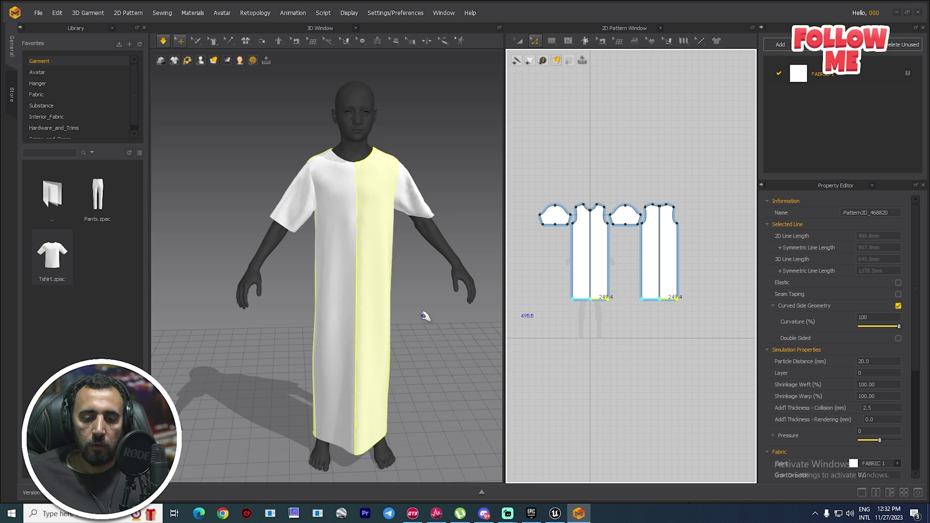
right_drag(425, 315, 442, 362)
click(692, 304)
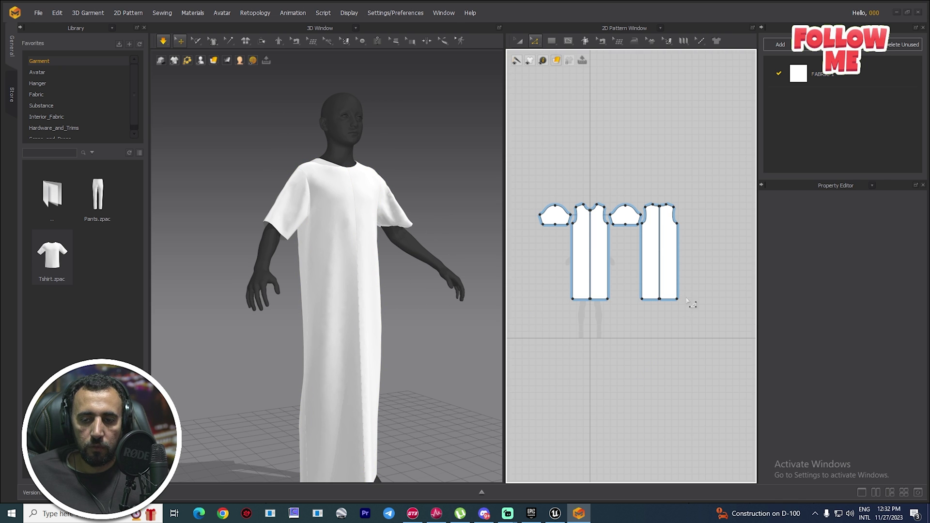
Move the back piece's bottom corners outward symmetrically to flare its hem
drag(674, 304, 675, 305)
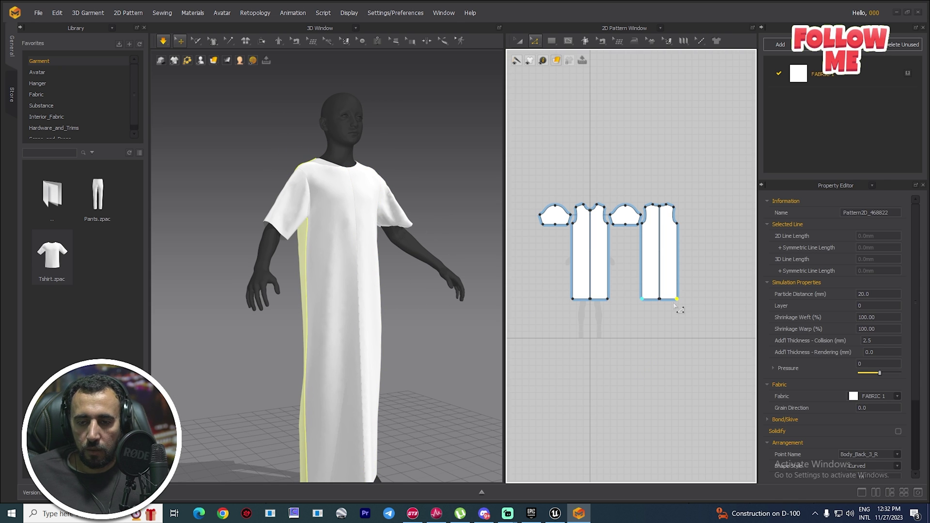
key(Right)
key(Right)
key(Right)
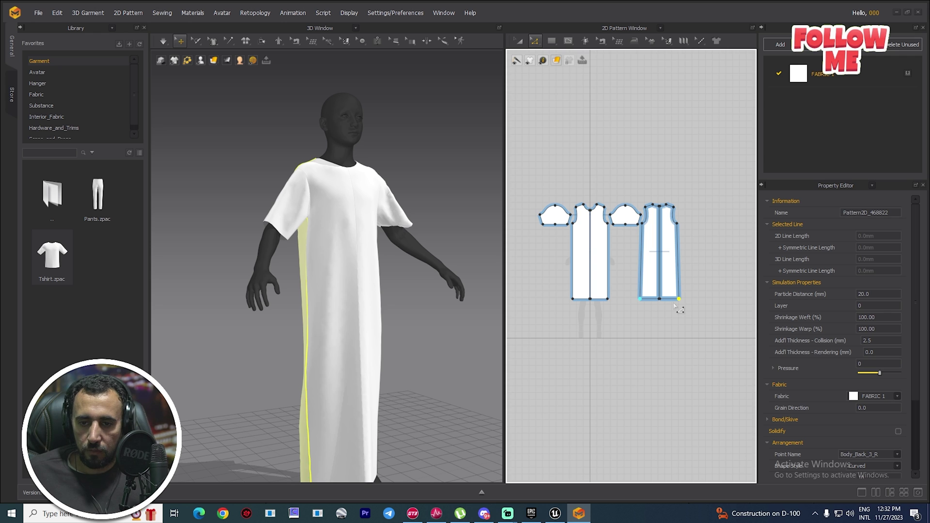
key(Right)
key(Right)
key(Right)
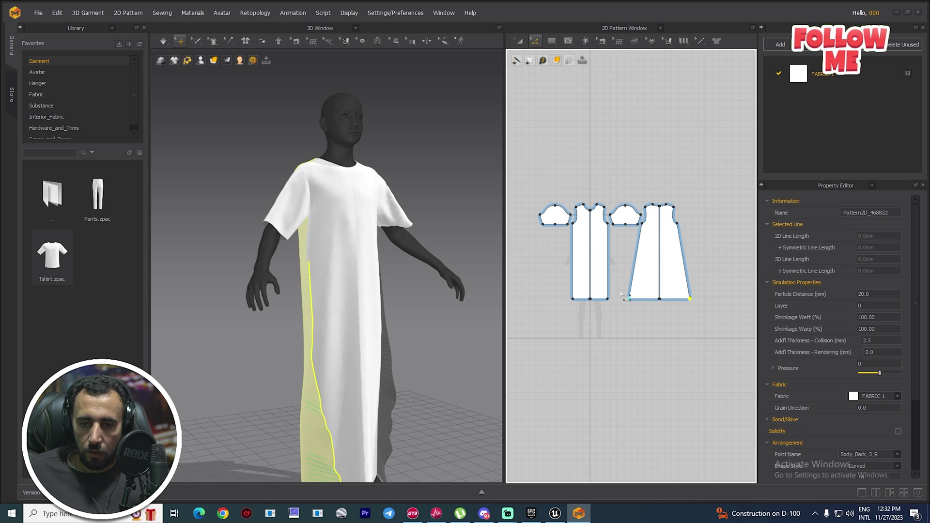
Flare the front piece's bottom corners outward to match the back piece, and simulate the widened garment on the avatar
drag(620, 291, 603, 315)
key(Right)
key(Right)
key(Right)
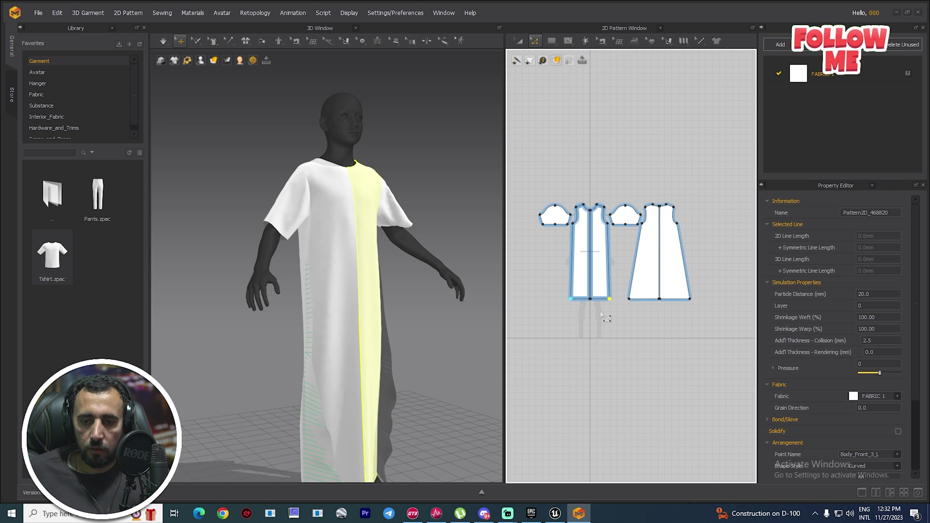
key(Right)
key(Right)
key(Right)
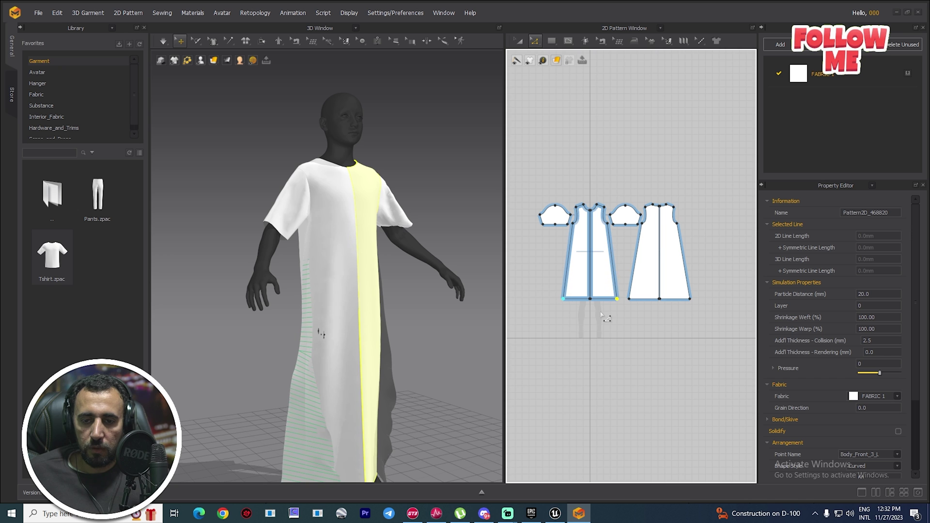
key(Right)
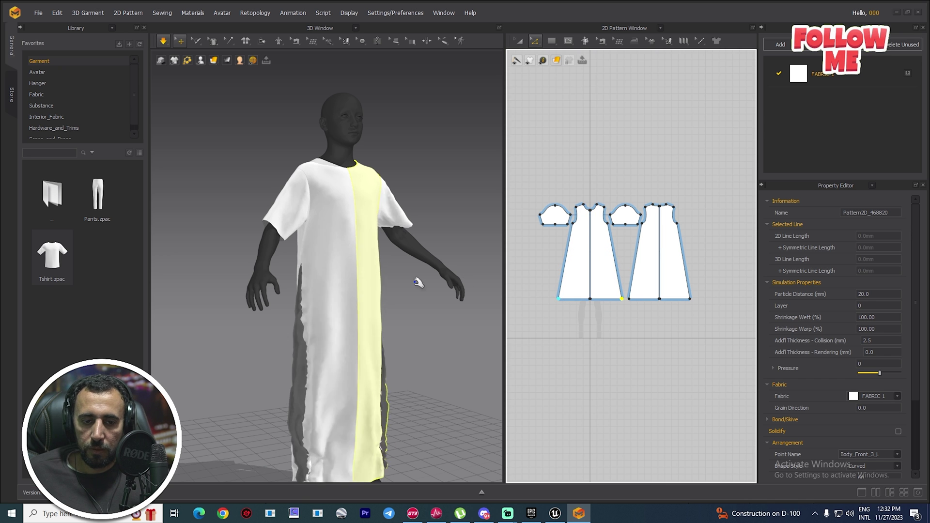
click(415, 373)
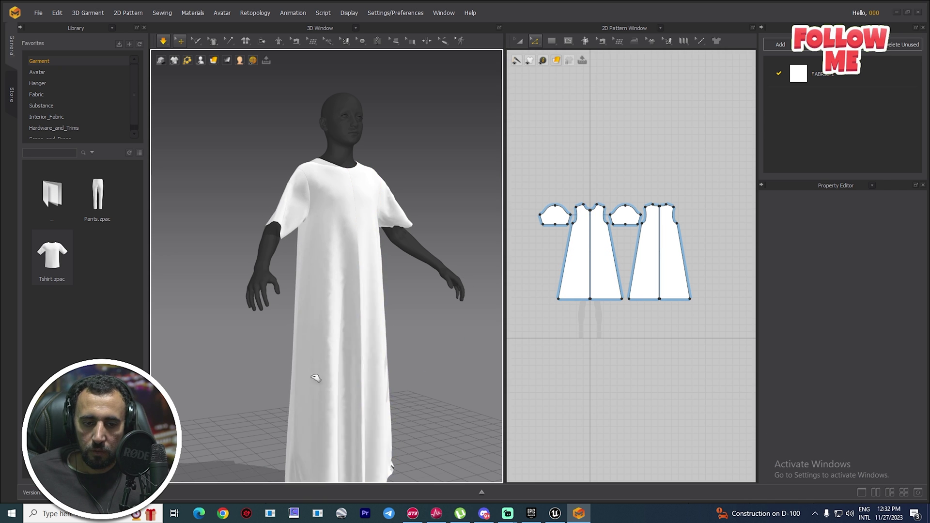
right_drag(415, 384, 287, 444)
key(2)
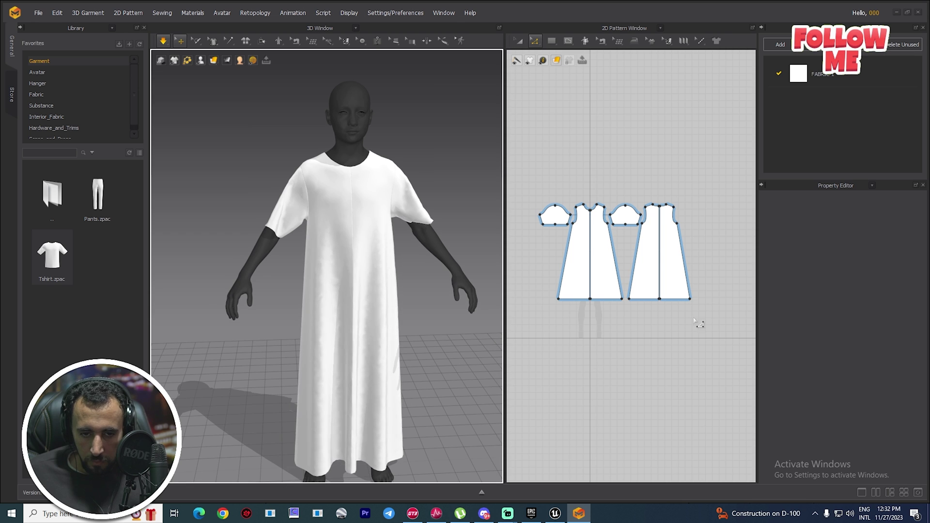
Widen the back piece's hem slightly more and raise the bottom edges of both body pieces to shorten the garment
drag(707, 284, 608, 309)
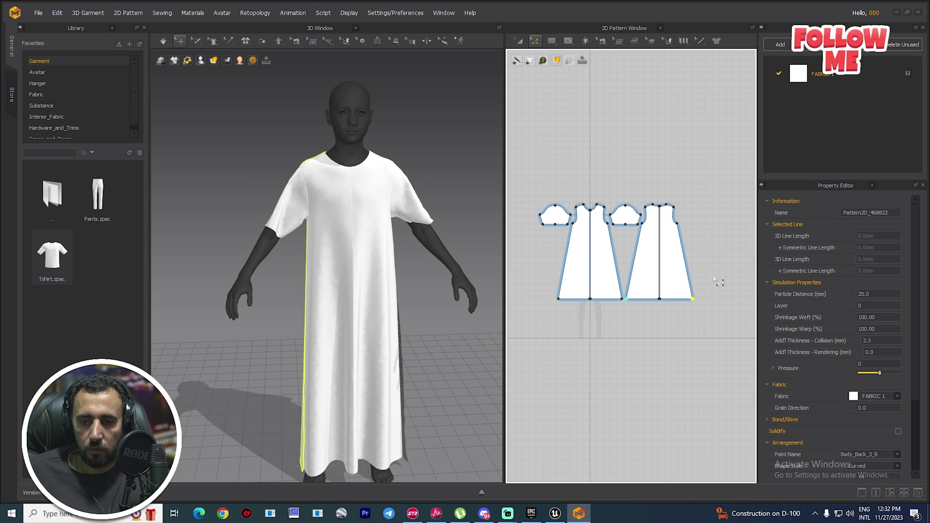
drag(719, 281, 531, 330)
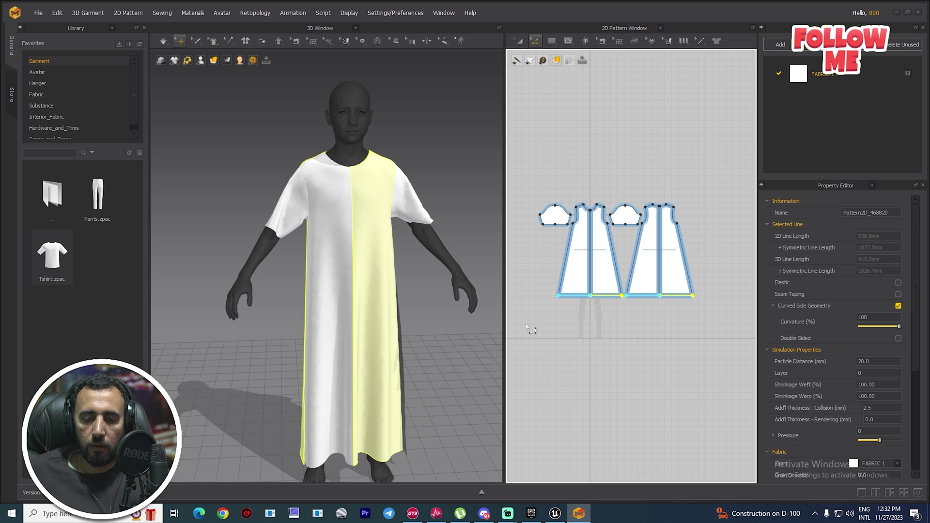
key(Up)
key(Up)
key(Up)
key(Up)
click(455, 334)
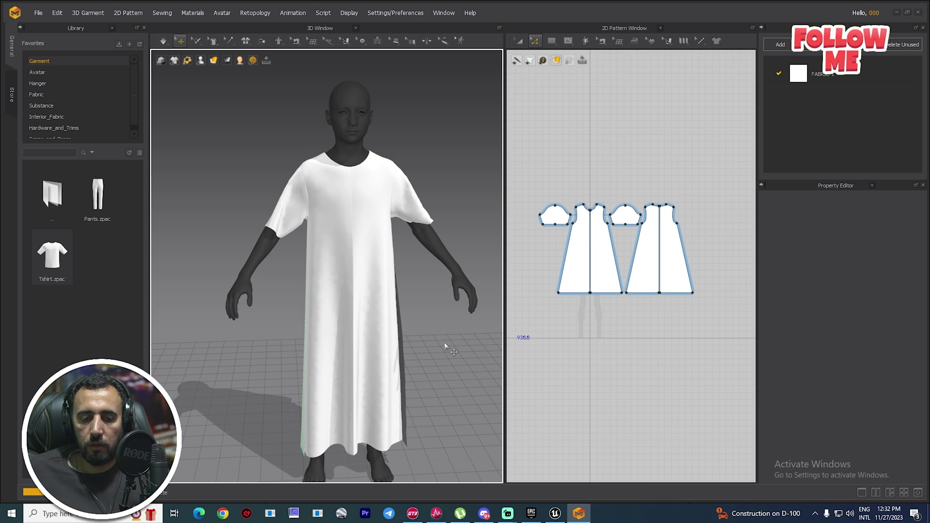
Examine the draped garment on the avatar from the front, back and sides
scroll(391, 379, down, 5)
scroll(391, 379, up, 5)
right_drag(390, 380, 358, 341)
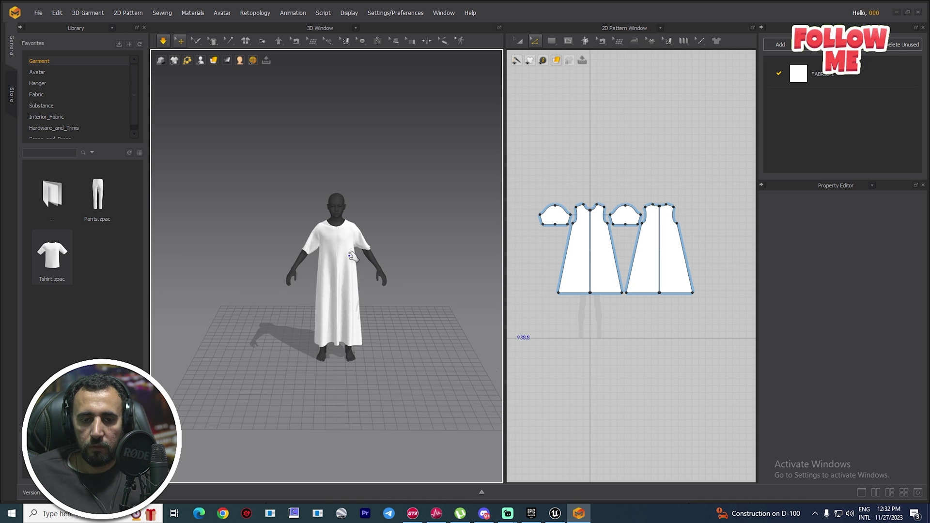
scroll(403, 270, up, 5)
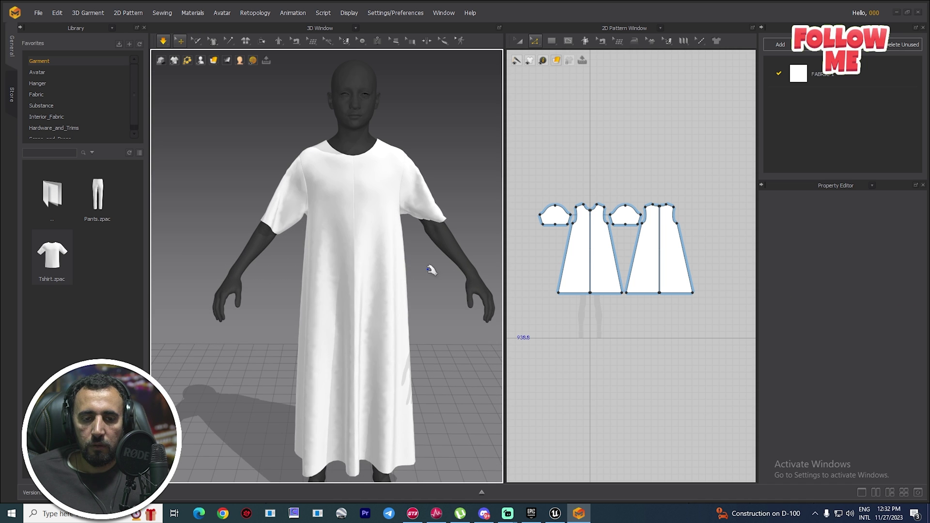
right_drag(430, 266, 220, 218)
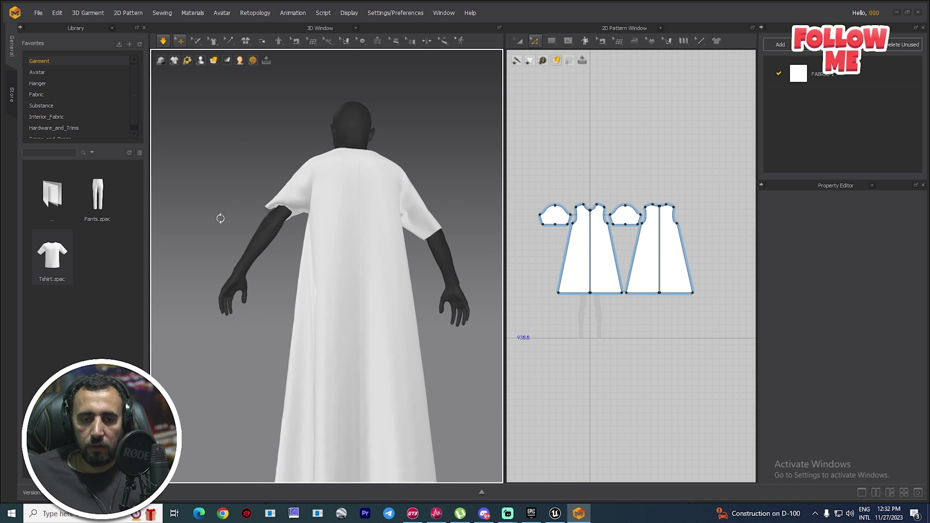
click(303, 222)
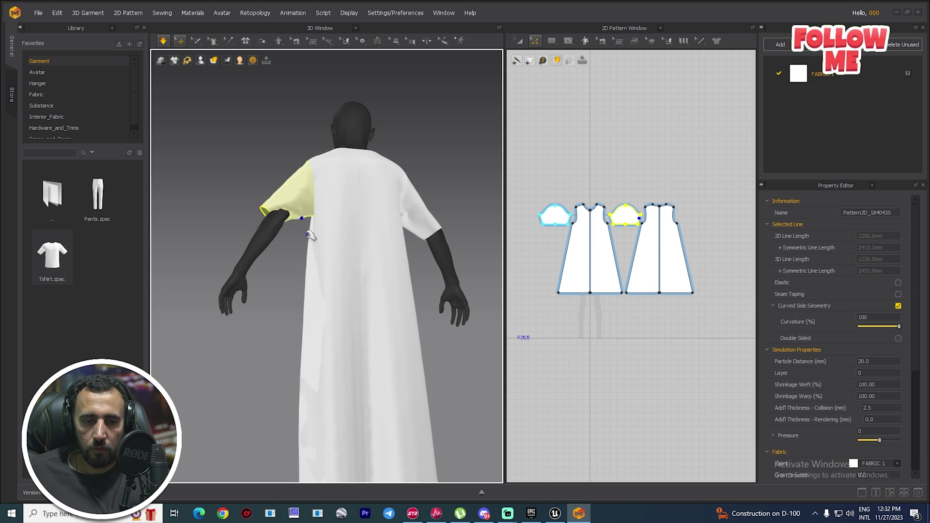
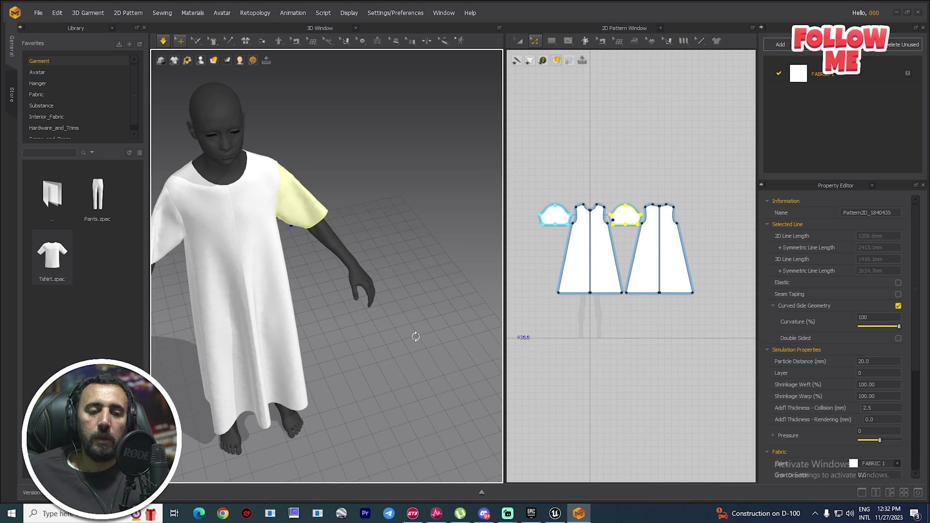
right_drag(279, 279, 318, 294)
click(396, 381)
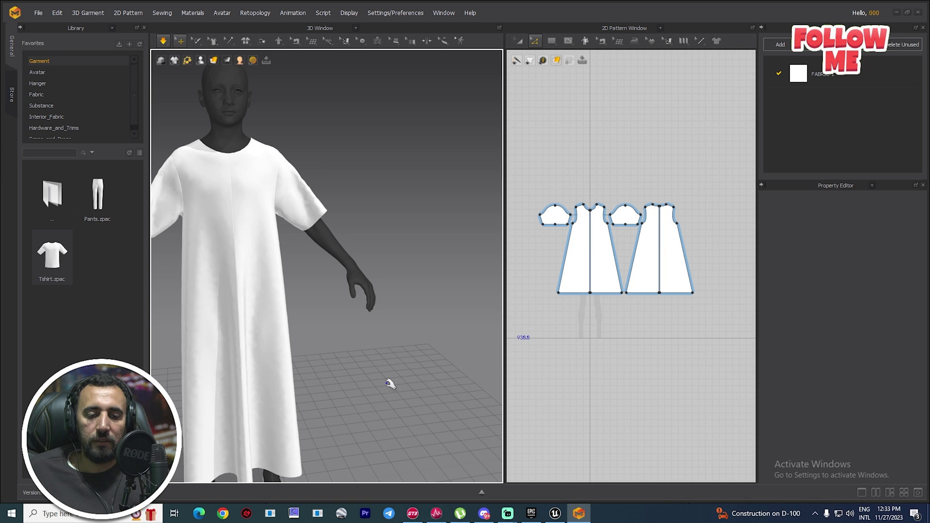
scroll(398, 346, up, 2)
scroll(373, 366, down, 2)
middle_drag(346, 371, 439, 326)
scroll(439, 326, up, 2)
scroll(442, 327, down, 3)
right_drag(440, 336, 384, 357)
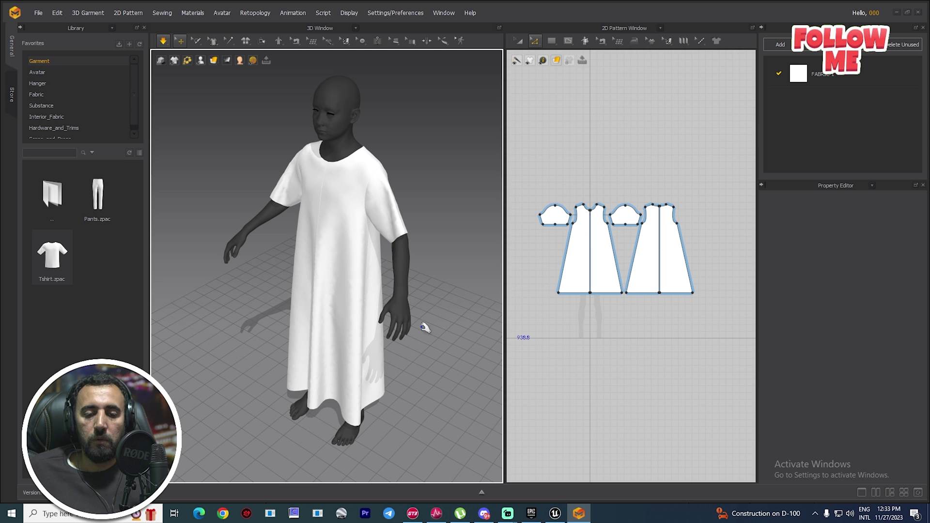
Open the UV Editor, select all pattern pieces and fit their UVs to 0-1 with an absolute length of 15 mm
click(659, 28)
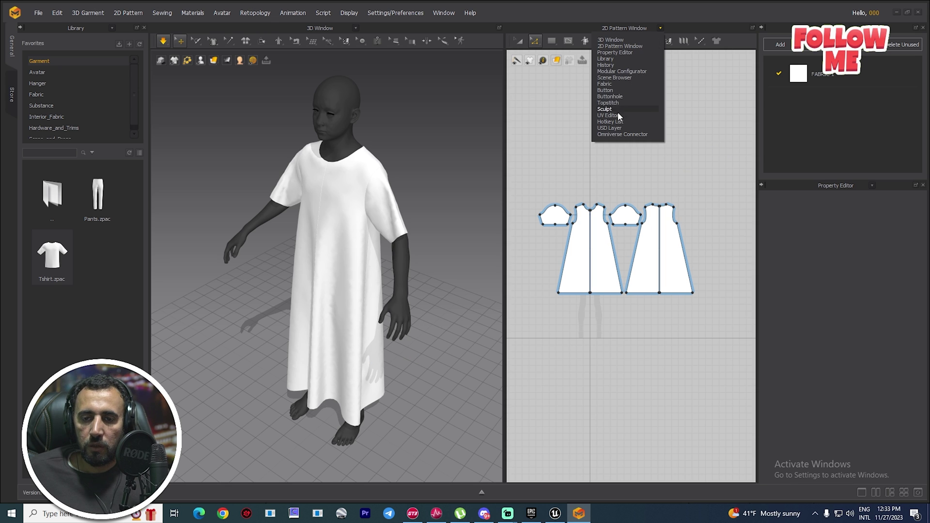
click(608, 116)
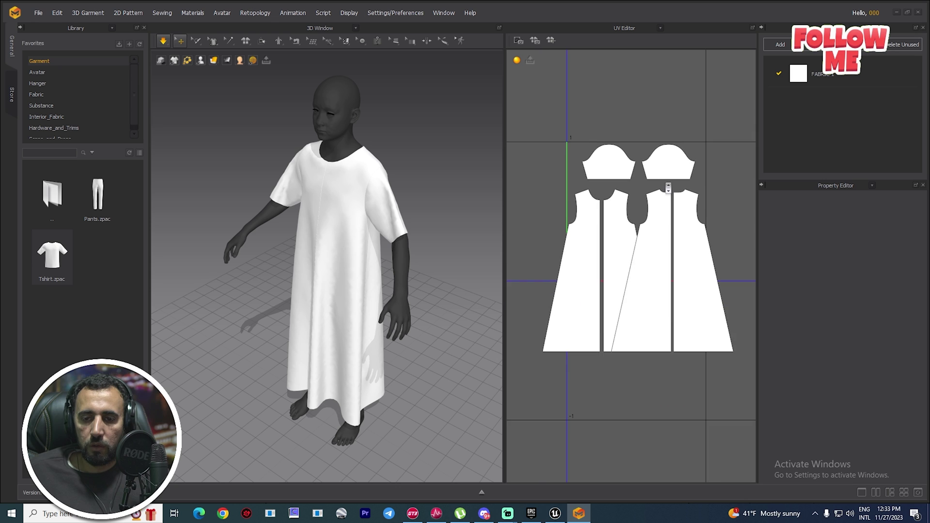
right_click(689, 164)
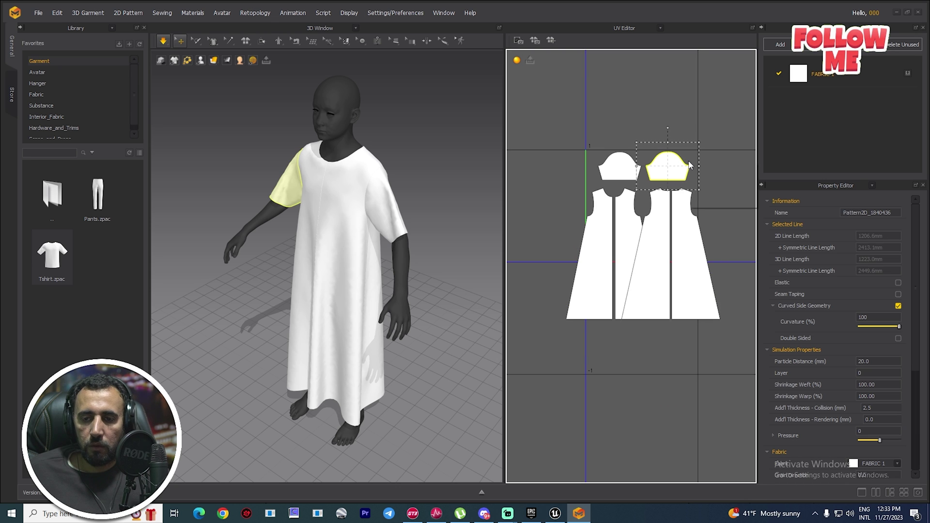
click(722, 135)
drag(741, 126, 554, 357)
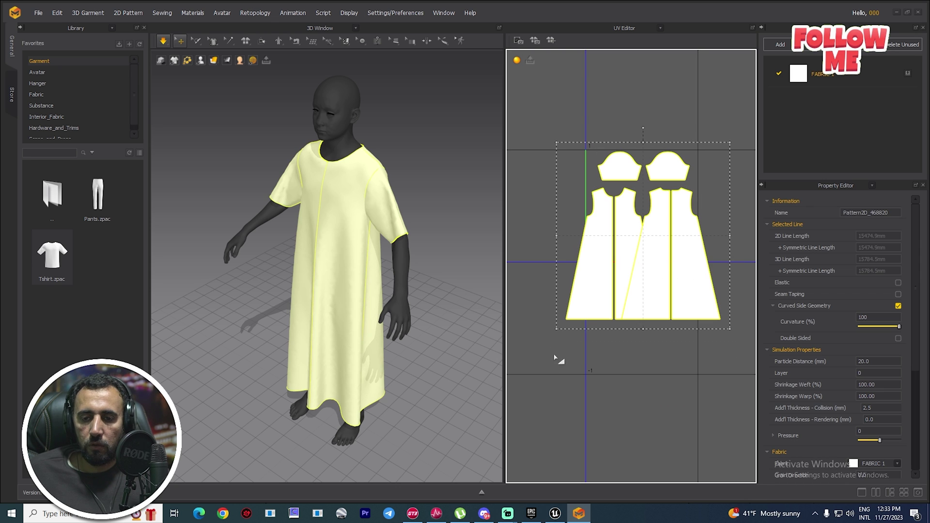
right_click(651, 240)
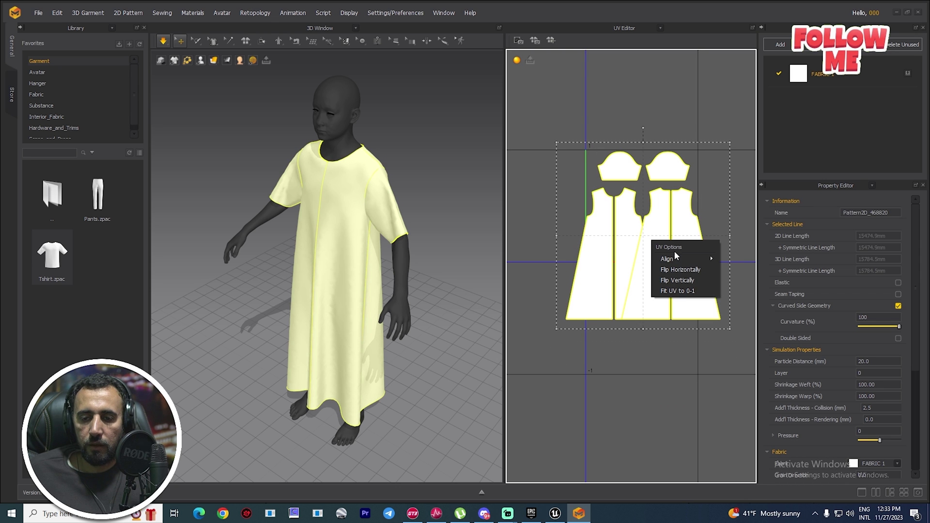
click(688, 291)
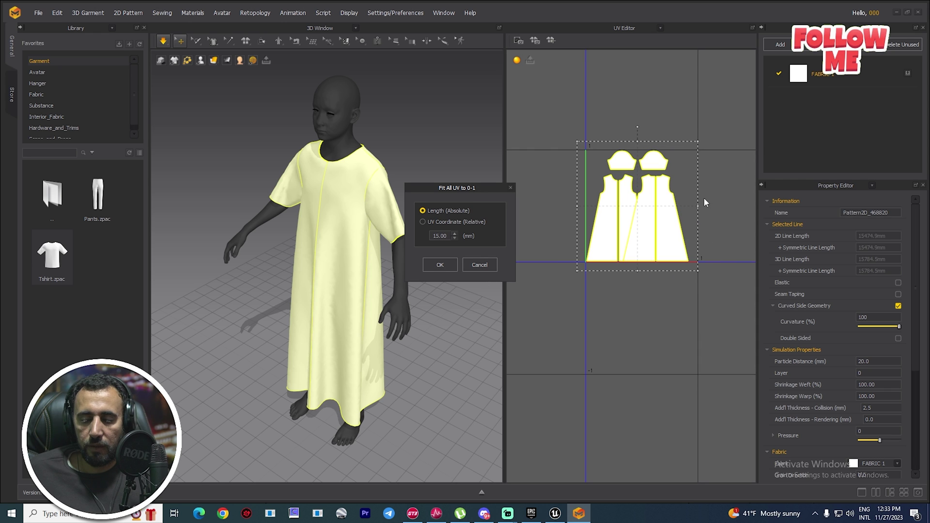
click(438, 264)
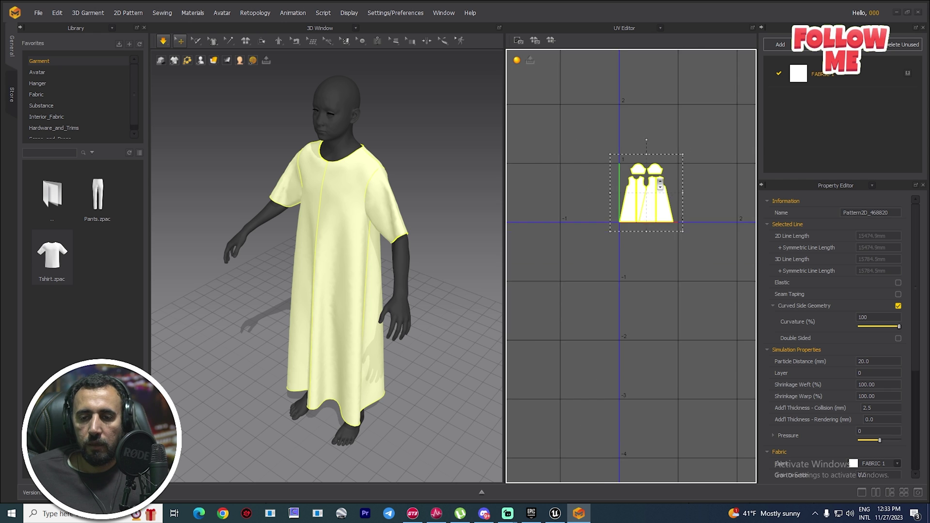
Spread the front and back body UV pieces apart and stack the two sleeve pieces in the gap between them
scroll(640, 250, up, 3)
drag(650, 238, 694, 250)
click(605, 228)
drag(602, 252, 581, 251)
click(629, 144)
drag(598, 168, 631, 243)
drag(676, 165, 626, 211)
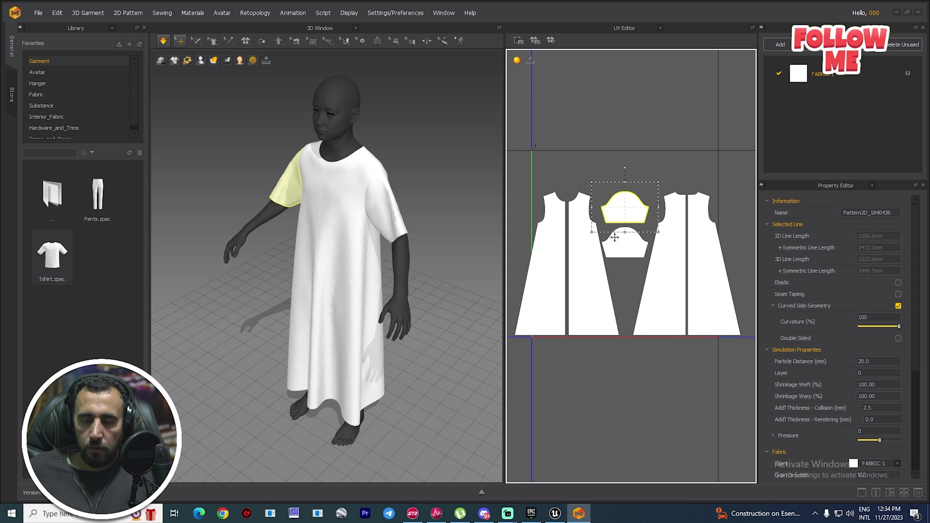
Select all UV pieces, then move and scale them down together so they fit inside the 0-1 UV tile
scroll(626, 212, up, 3)
scroll(725, 190, down, 5)
drag(724, 191, 565, 310)
drag(727, 300, 656, 266)
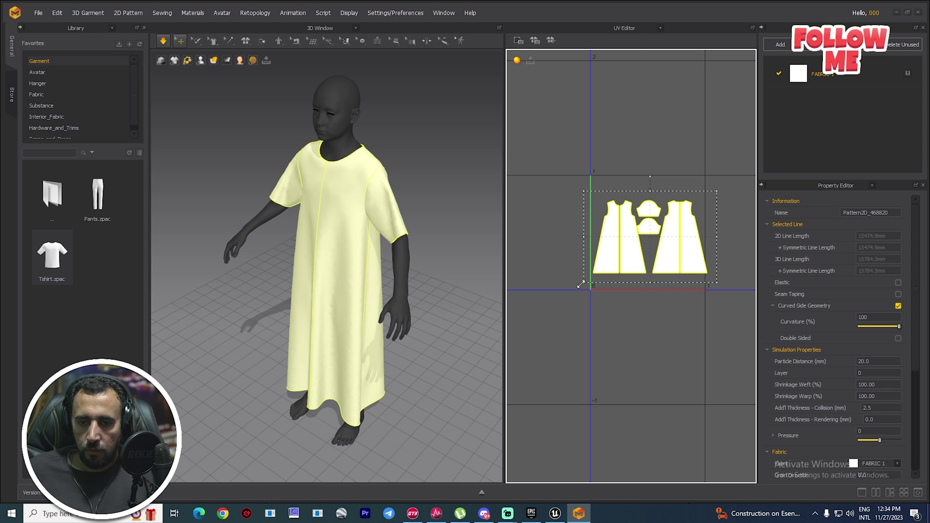
drag(581, 284, 592, 277)
click(681, 160)
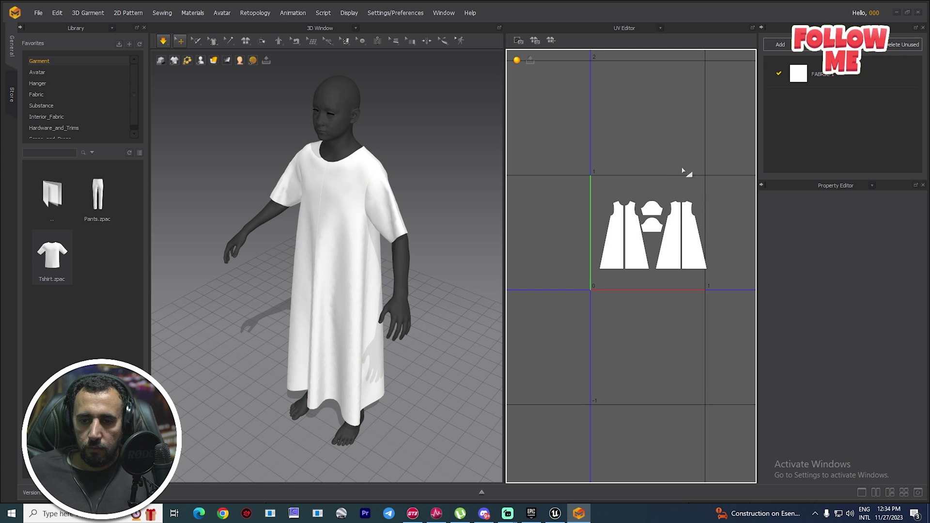
click(700, 268)
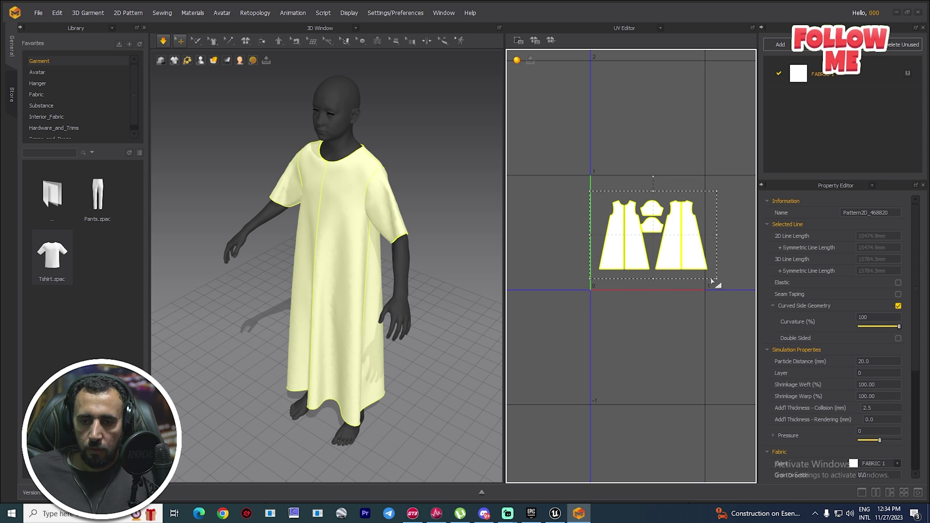
mouse_move(717, 281)
mouse_down()
mouse_move(685, 253)
mouse_move(704, 284)
mouse_up()
click(645, 154)
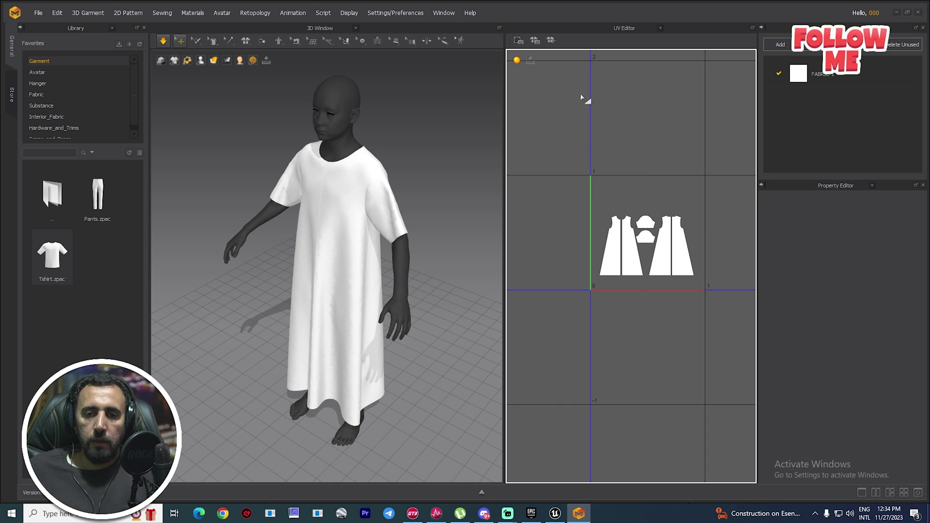
Return from the UV Editor to the 2D Pattern Window and select all garment pattern pieces
click(659, 28)
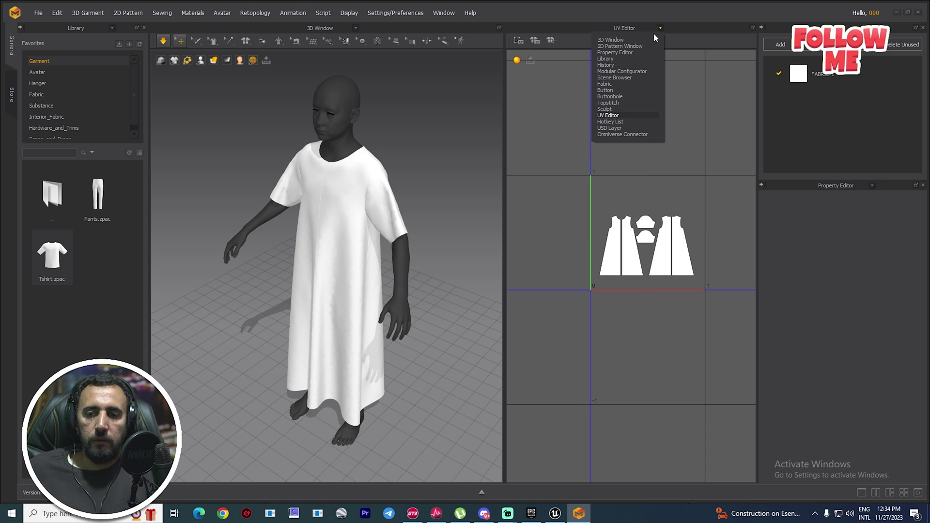
click(626, 40)
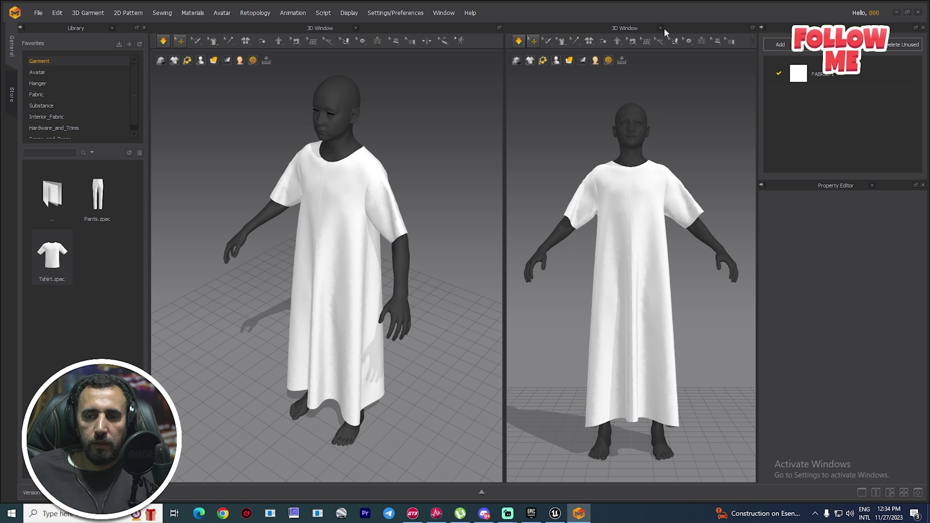
click(660, 29)
click(624, 47)
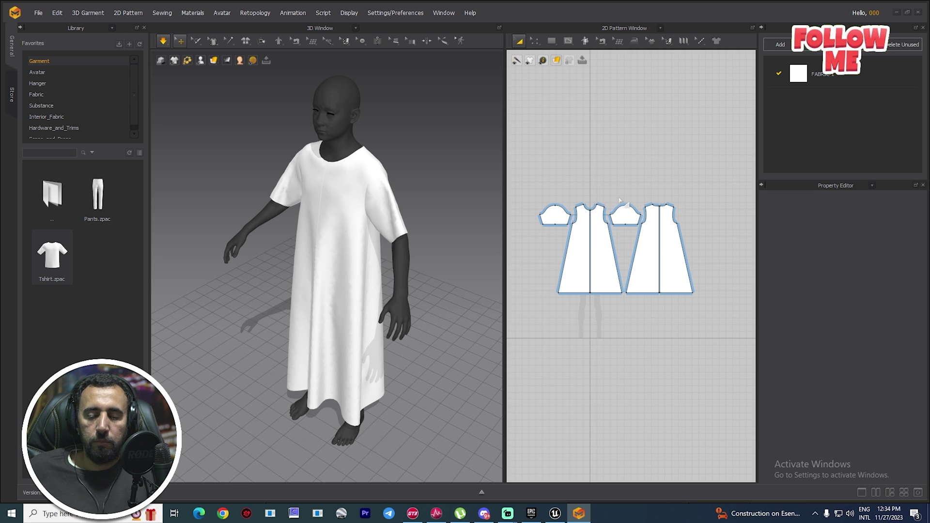
drag(703, 163, 537, 320)
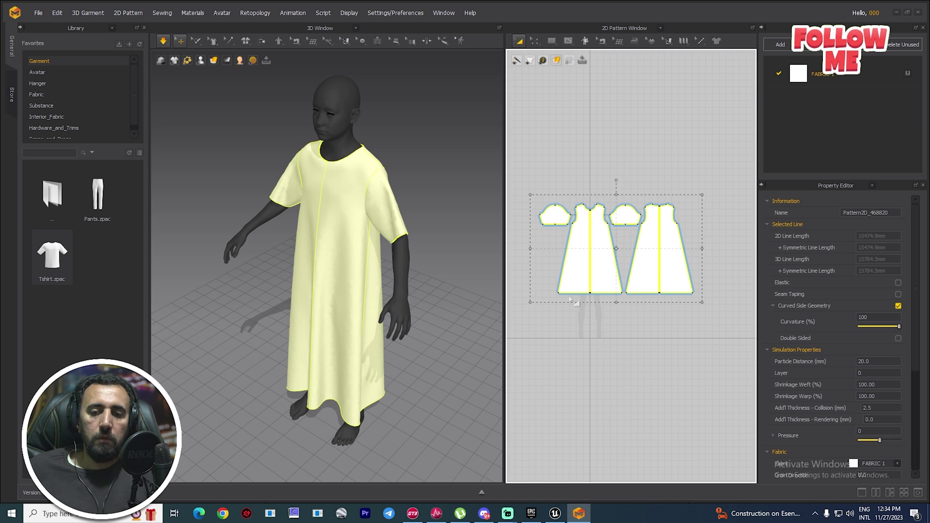
drag(711, 160, 676, 176)
drag(501, 304, 506, 320)
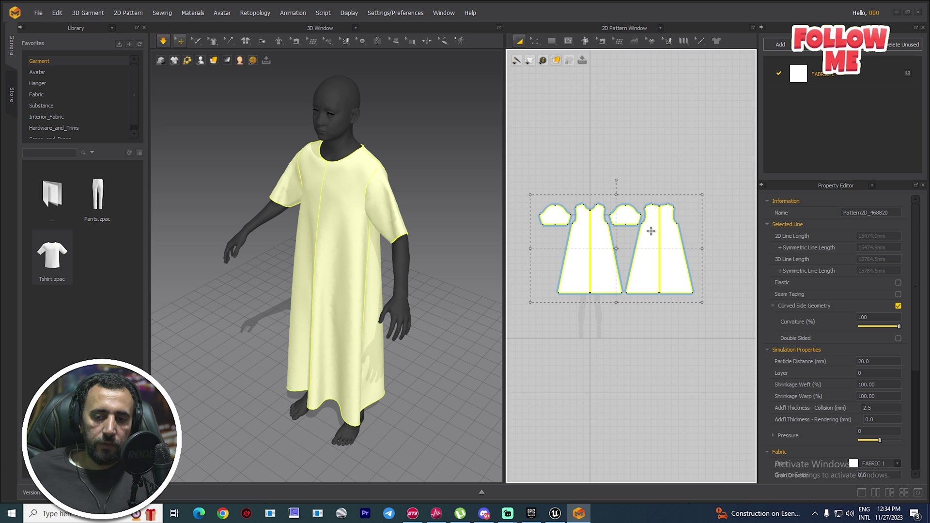
Start an OBJ export of the garment, saved as full_cloth in the Desktop folder static_mesh/galabia
click(51, 15)
mouse_move(66, 126)
click(188, 138)
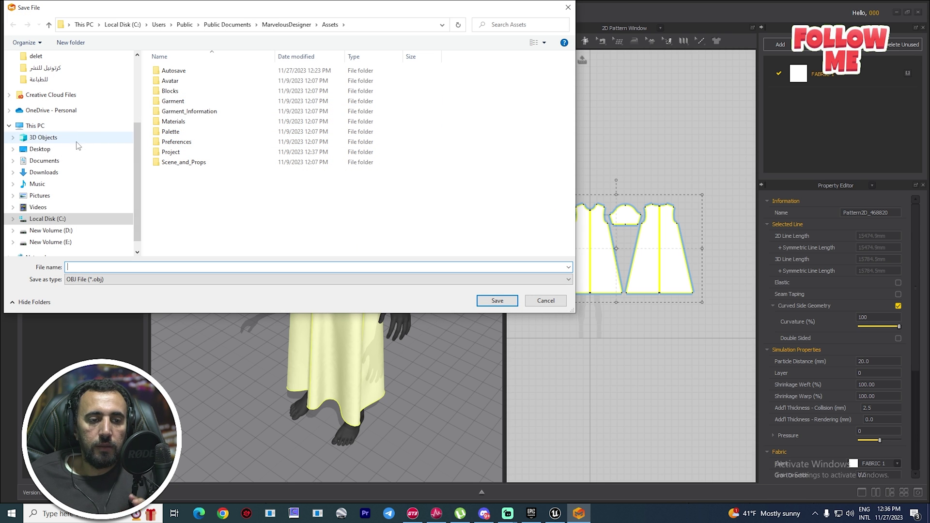
click(43, 149)
double_click(185, 93)
double_click(178, 73)
click(167, 265)
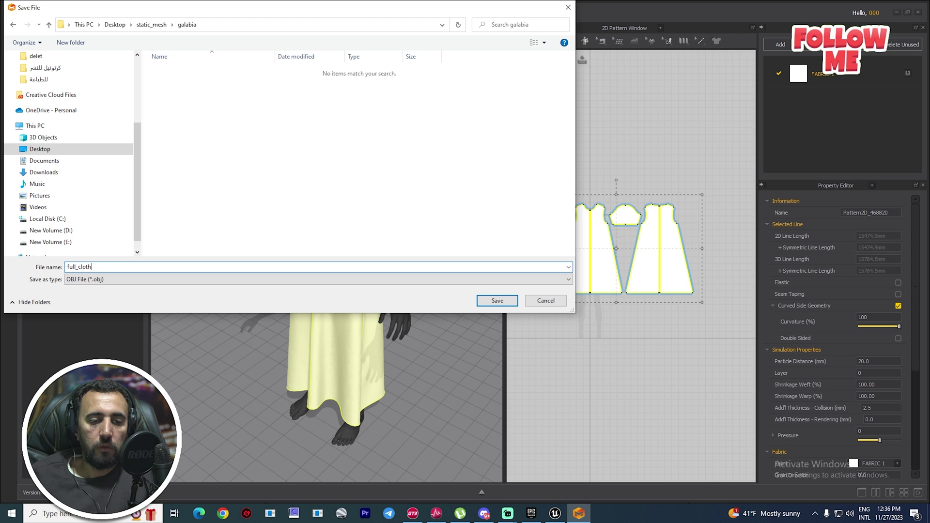
click(511, 305)
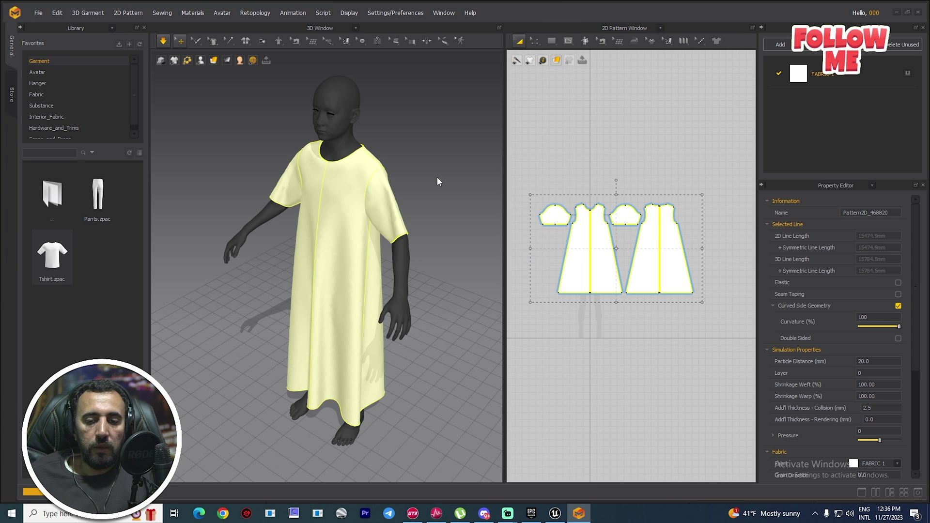
Set the OBJ export to Weld and leave only the Diffuse Map enabled among the texture maps under Unified UV Coordinates
click(462, 221)
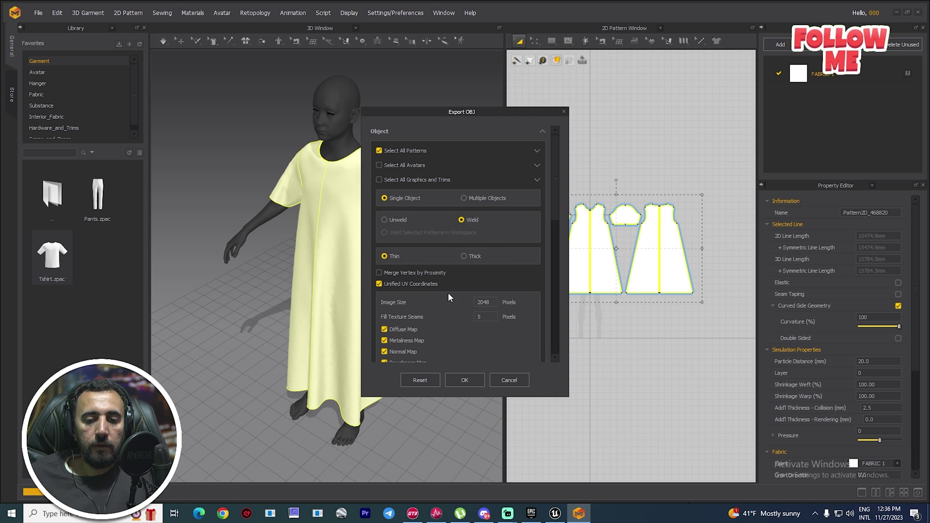
scroll(468, 331, down, 3)
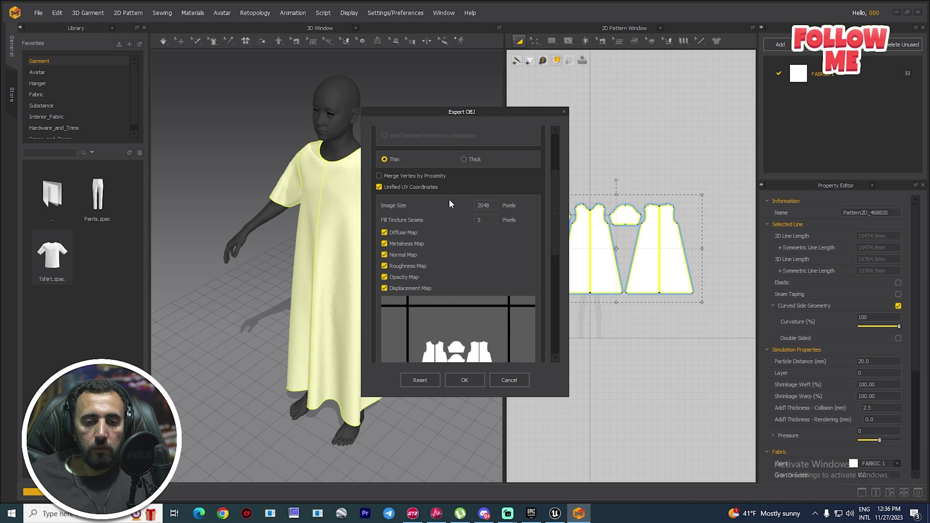
click(386, 244)
click(388, 255)
click(386, 266)
click(386, 277)
click(385, 289)
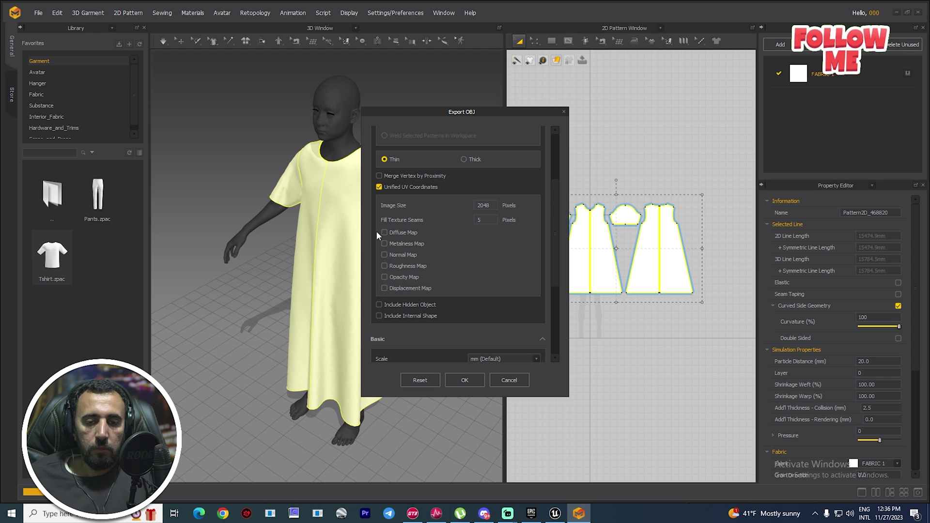
click(385, 232)
scroll(540, 257, down, 3)
scroll(539, 254, down, 3)
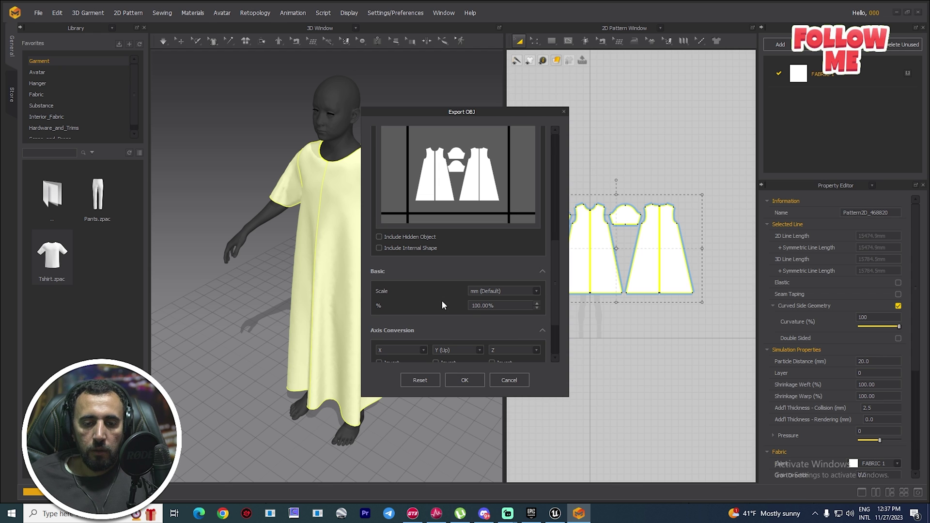
scroll(440, 312, down, 2)
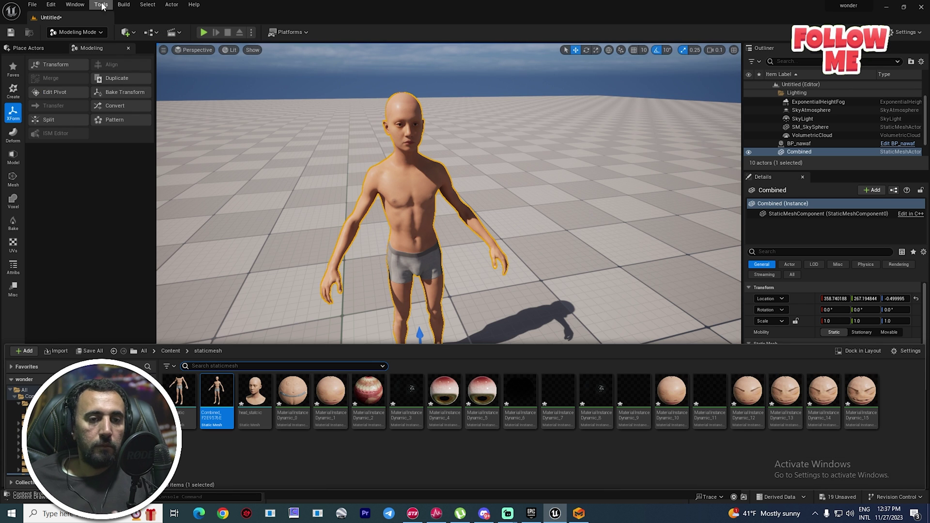
Filter the plugin list by "cloth" to check whether the Chaos Cloth plugins are enabled, and close the list
click(77, 5)
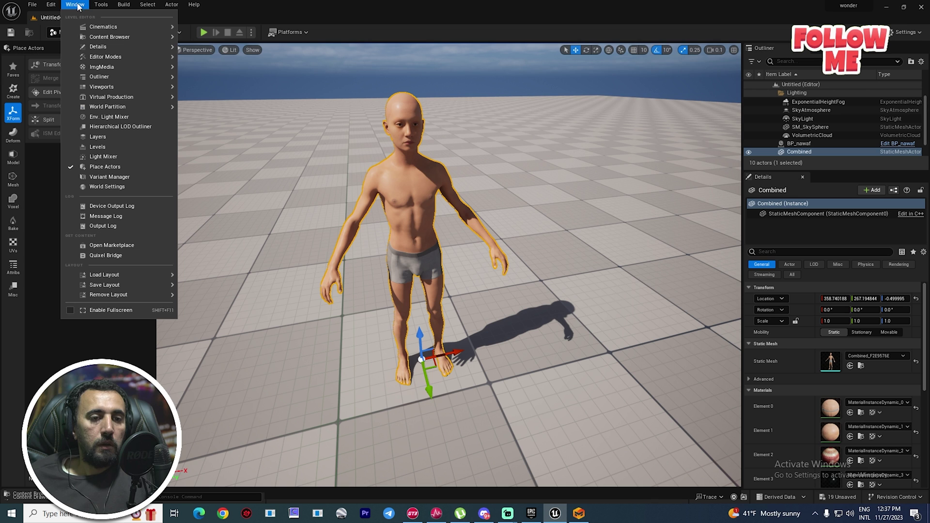
mouse_move(60, 9)
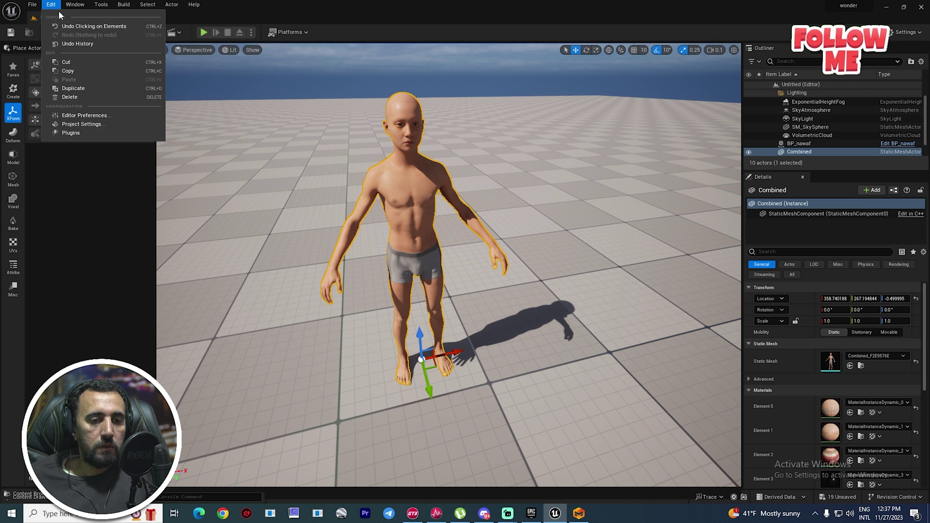
click(71, 132)
text(cl)
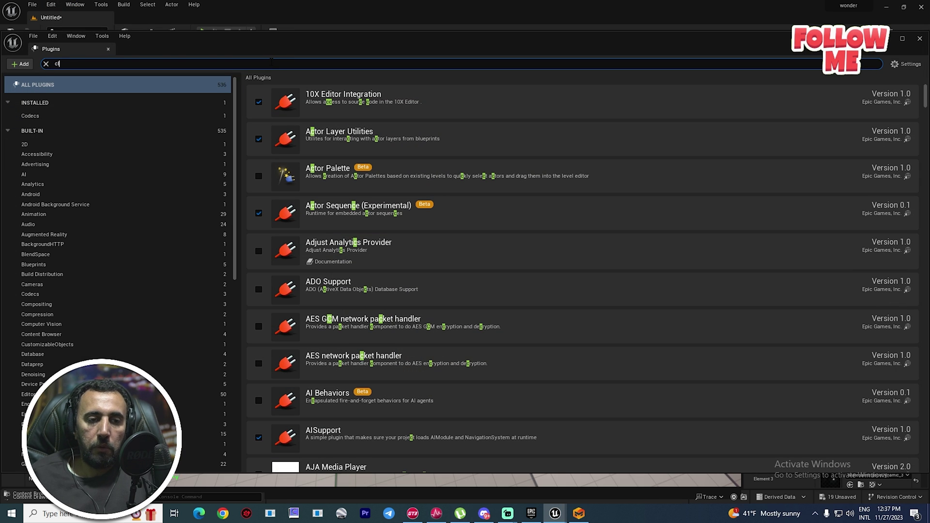
text(oth)
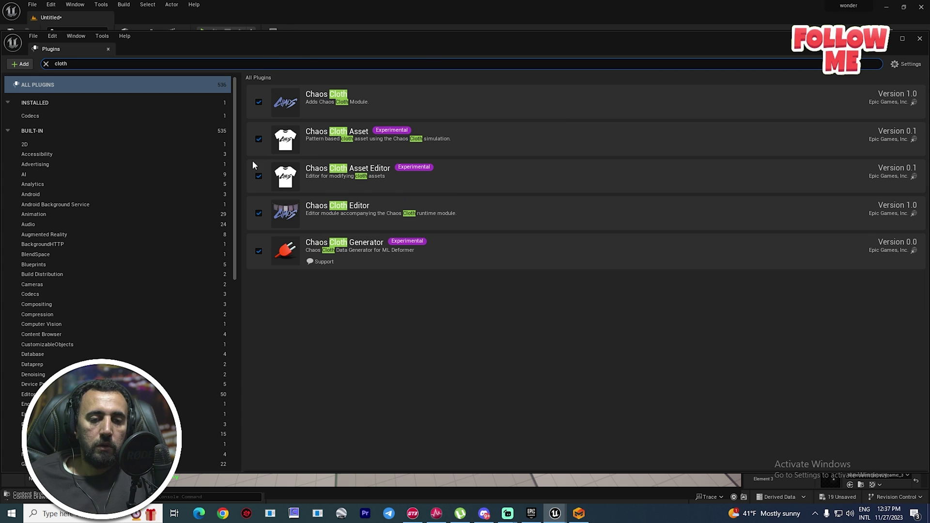
click(108, 49)
Create a folder named cloth_fullbody directly under Content and open it
key(ctrl+space)
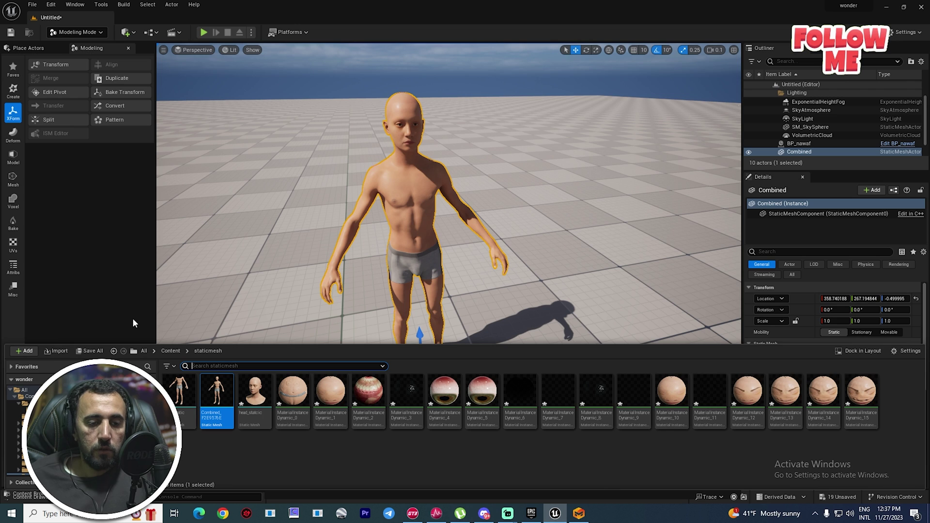
click(18, 404)
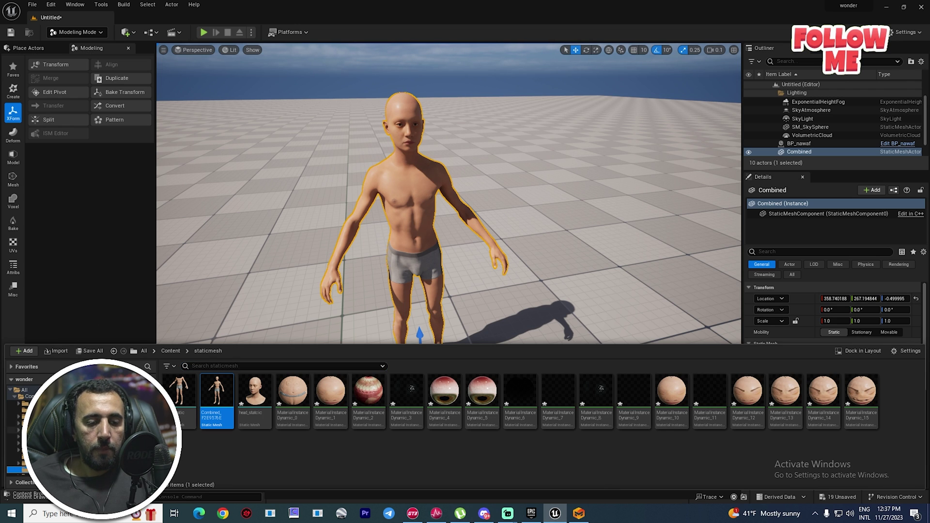
click(25, 396)
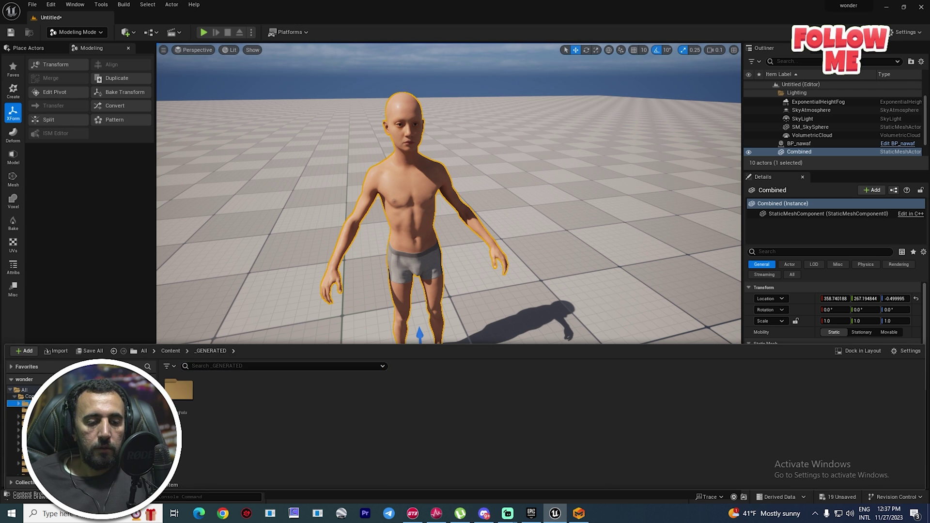
click(29, 352)
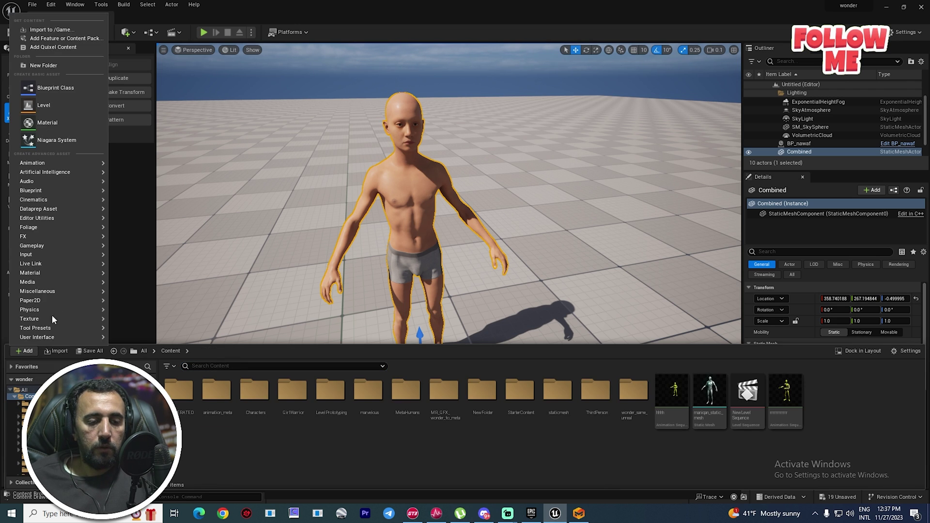
click(38, 66)
text(cloth)
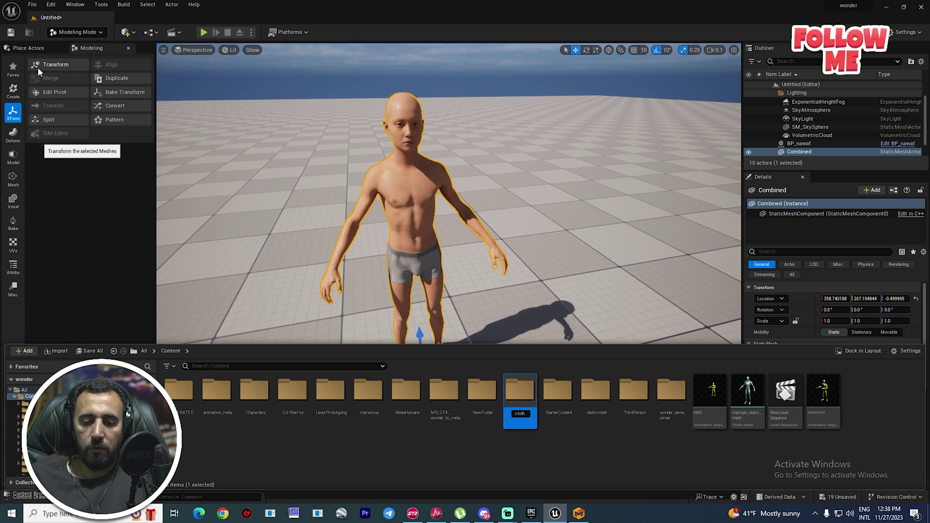
text(_fu)
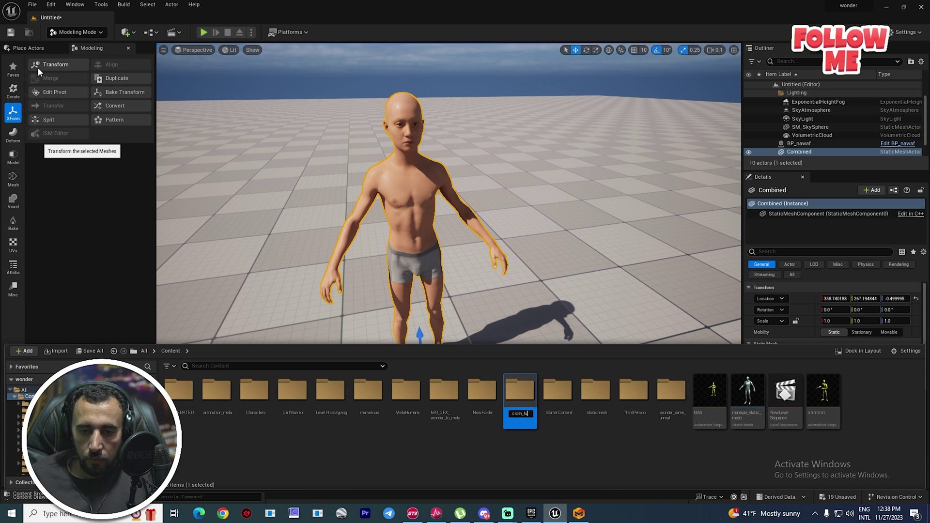
text(llbody)
key(Return)
key(Return)
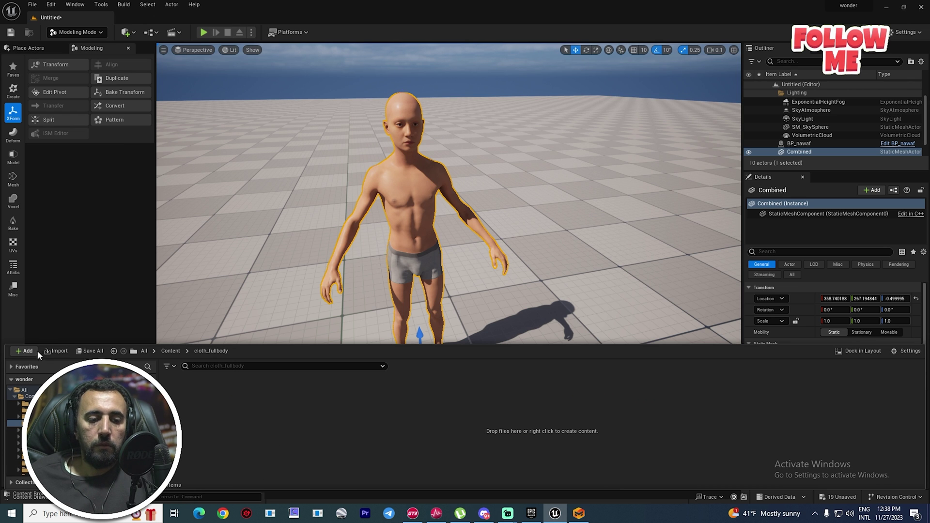
Import full_cloth from the Desktop folder static_mesh/galabia into cloth_fullbody with the default import settings
click(56, 351)
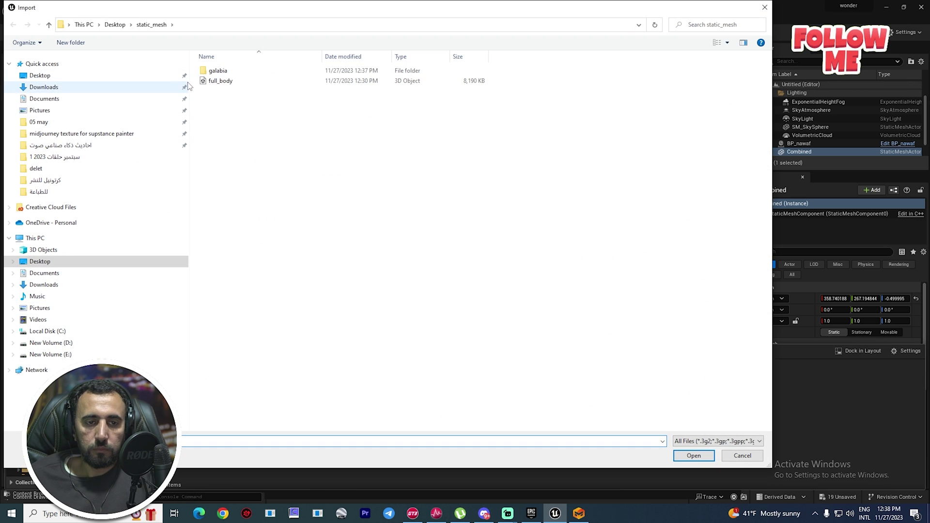
double_click(213, 72)
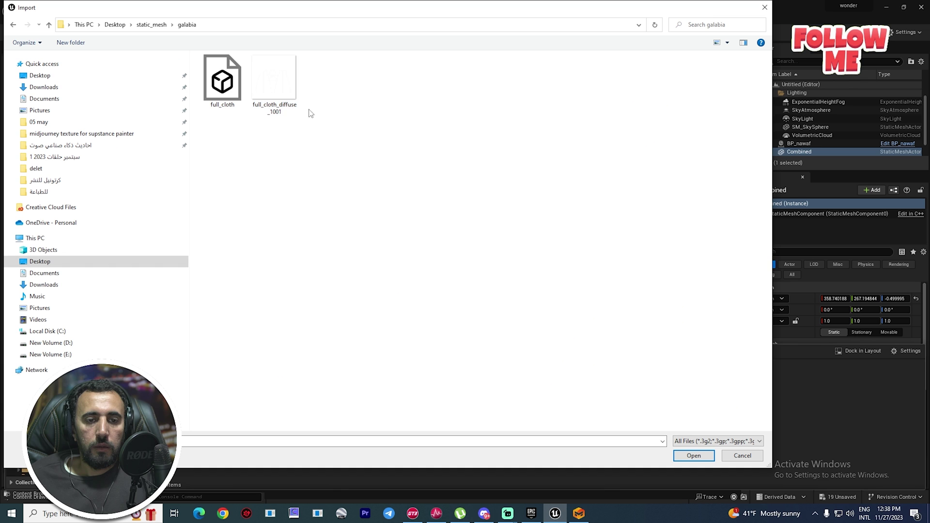
double_click(223, 82)
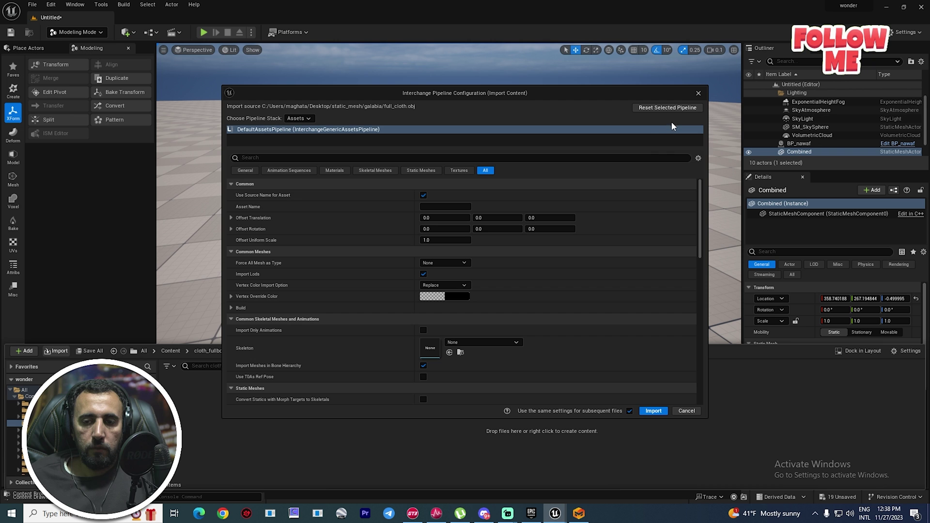
click(651, 411)
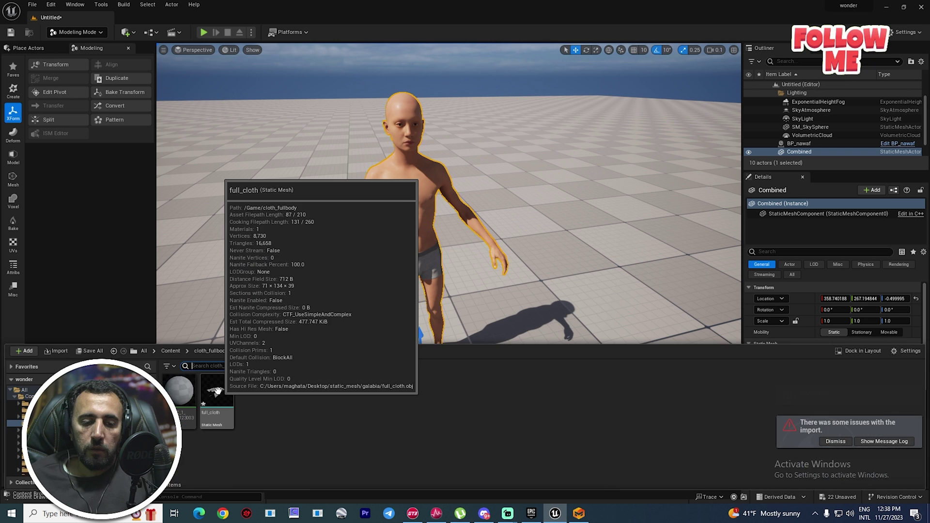
Place the full_cloth mesh in the level beside the character and rotate it 90° about X so it stands upright
drag(419, 341, 431, 394)
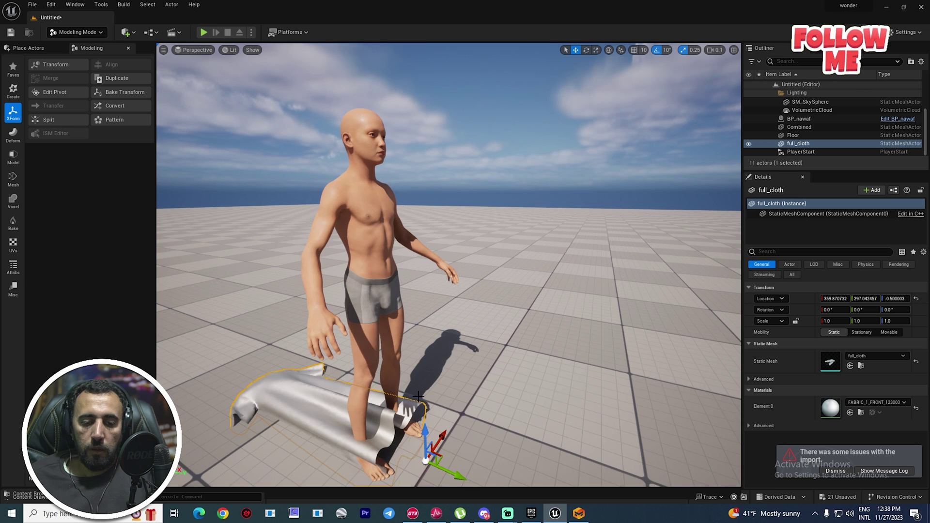
key(e)
drag(471, 363, 489, 403)
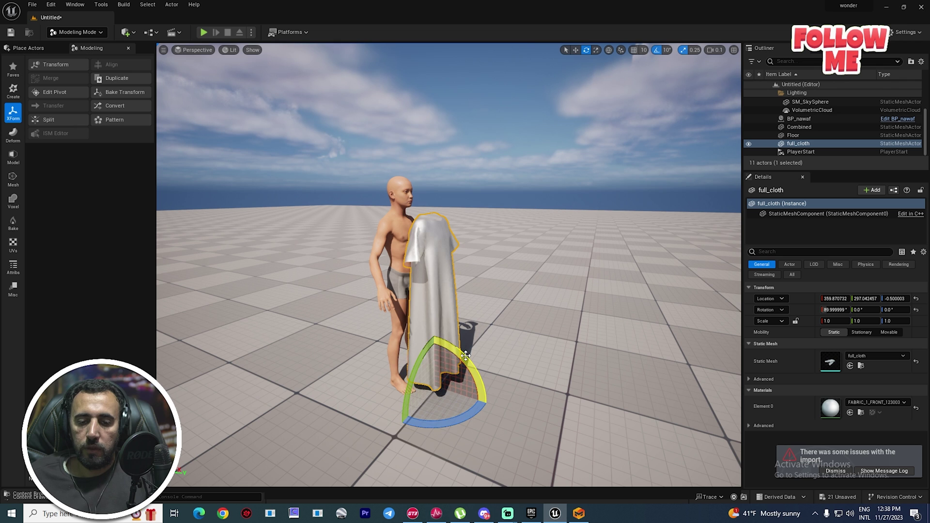
click(834, 310)
text(90)
click(576, 226)
Force delete the full_cloth mesh and its FABRIC_1_FRONT_123003 material from the cloth_fullbody folder
key(ctrl+space)
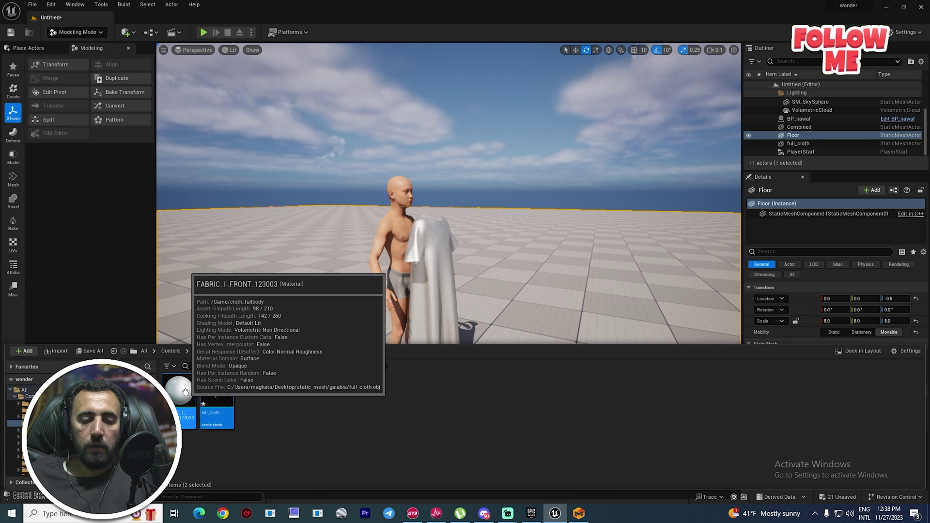
key(Delete)
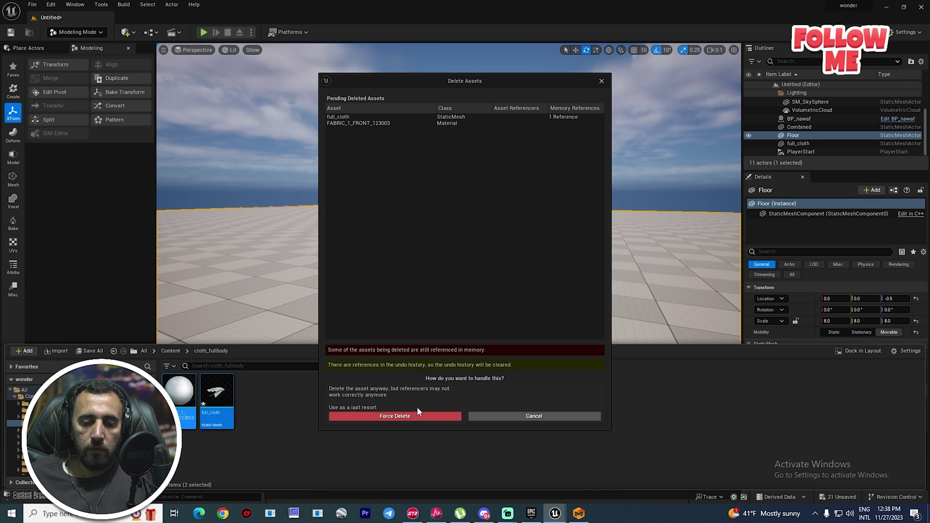
click(417, 417)
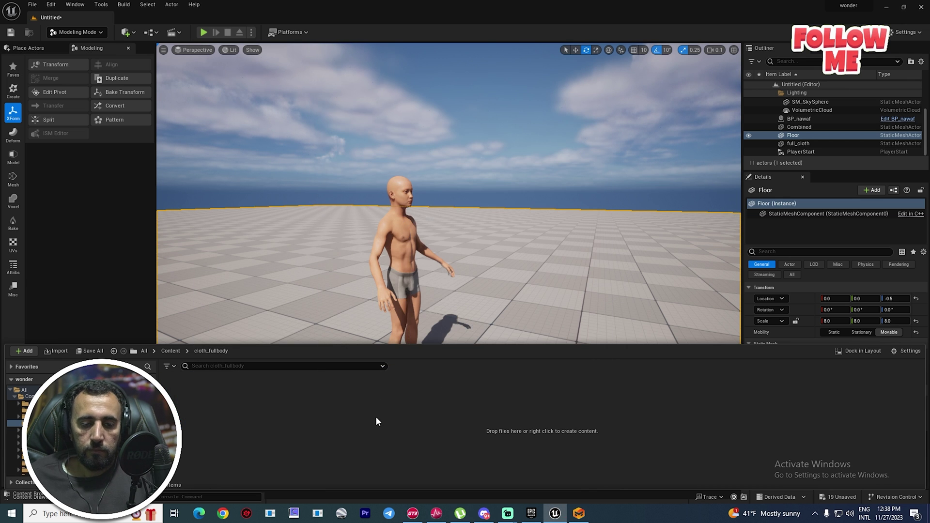
Import full_cloth from the galabia folder again with the X value of Offset Rotation set to 90
click(54, 351)
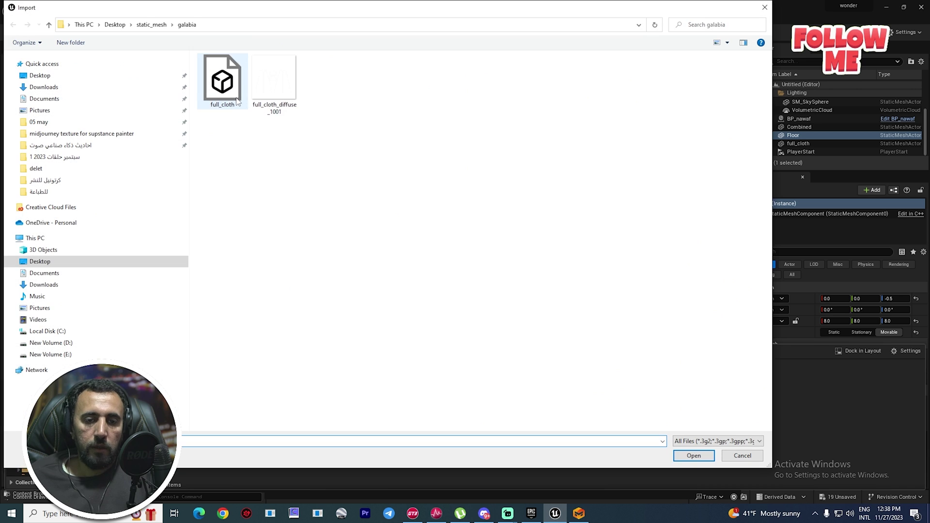
double_click(223, 80)
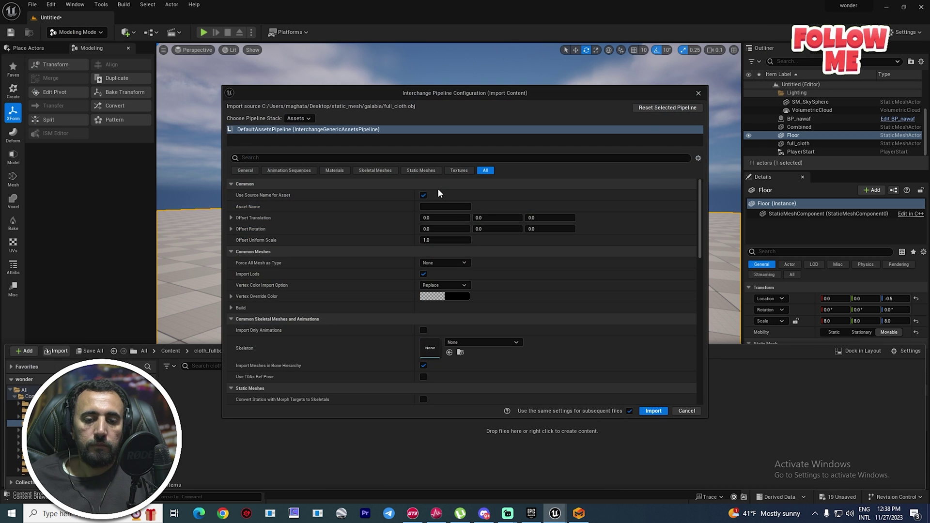
click(427, 229)
text(90)
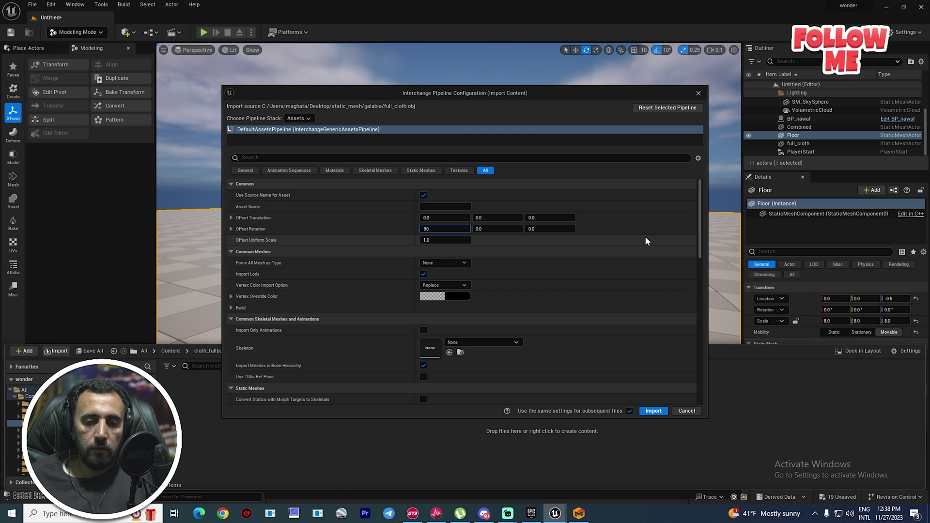
click(654, 410)
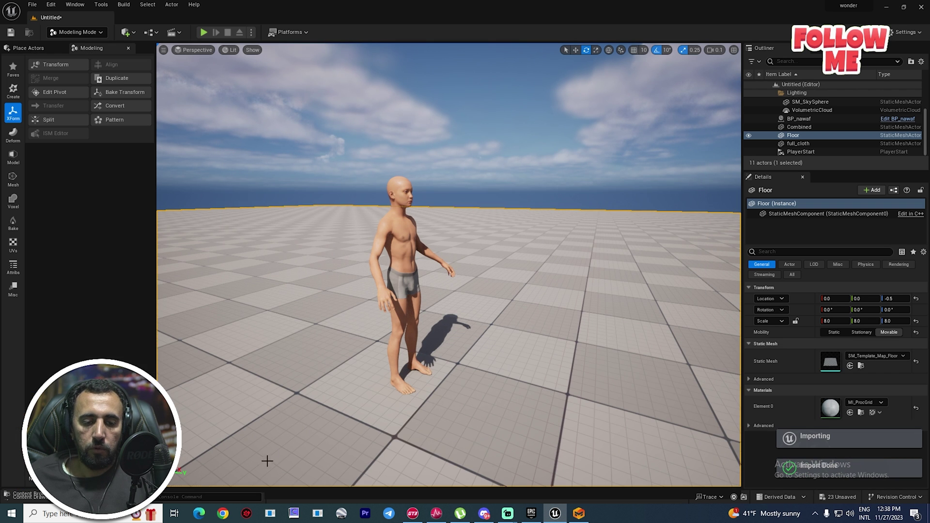
Place the reimported full_cloth mesh over the character, align it with the body to check the fit, and delete the placed copy
drag(260, 394, 398, 363)
key(f)
alt+drag(584, 318, 554, 344)
scroll(606, 317, down, 5)
key(w)
alt+drag(411, 334, 456, 334)
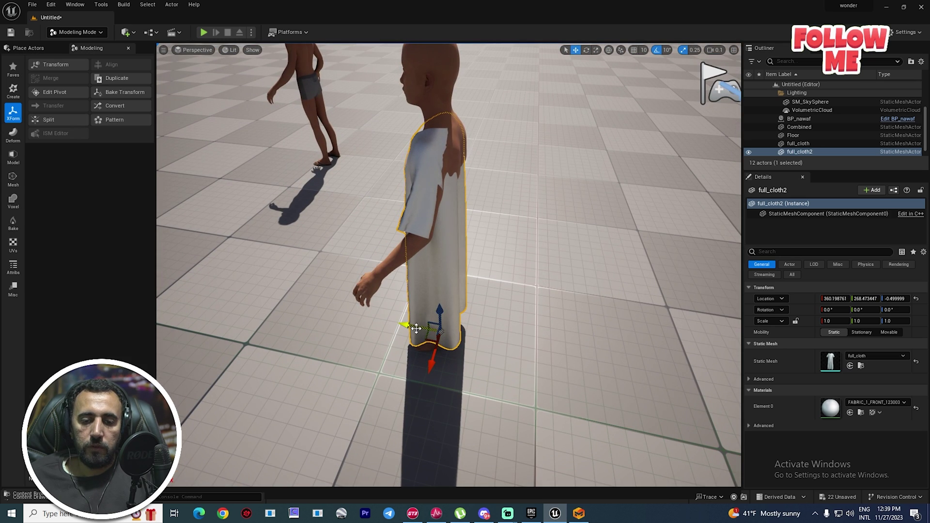
drag(416, 328, 419, 328)
alt+drag(532, 282, 489, 274)
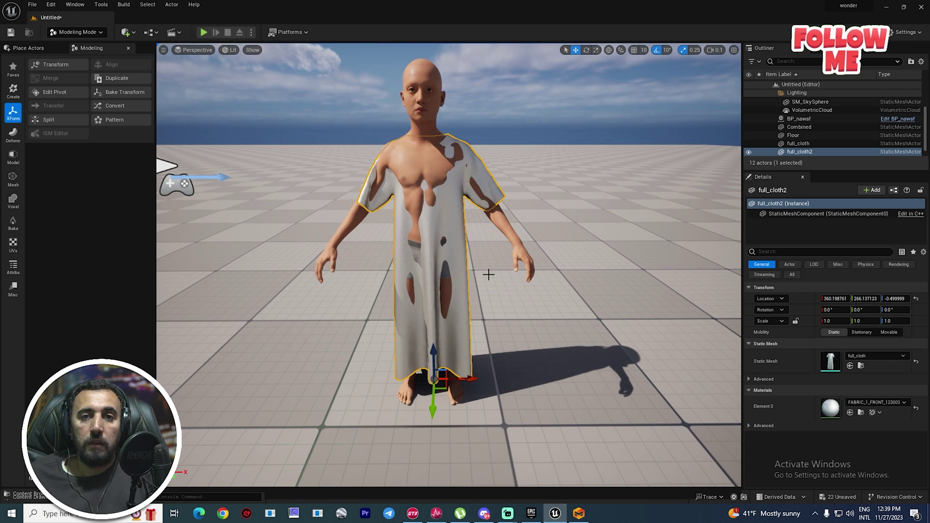
key(Delete)
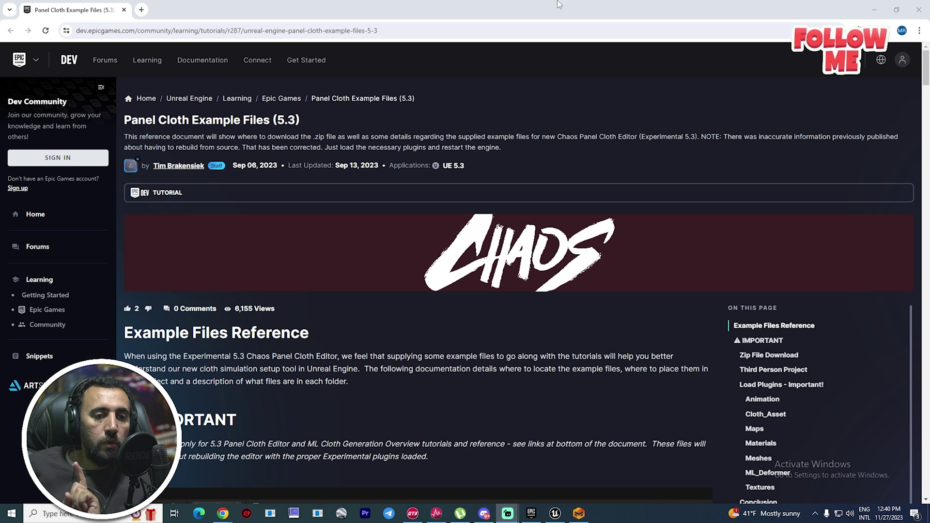
In the browser, download the UE-5-3-ExampleContent.7z archive from the Panel Cloth Example Files (5.3) page
scroll(473, 194, down, 3)
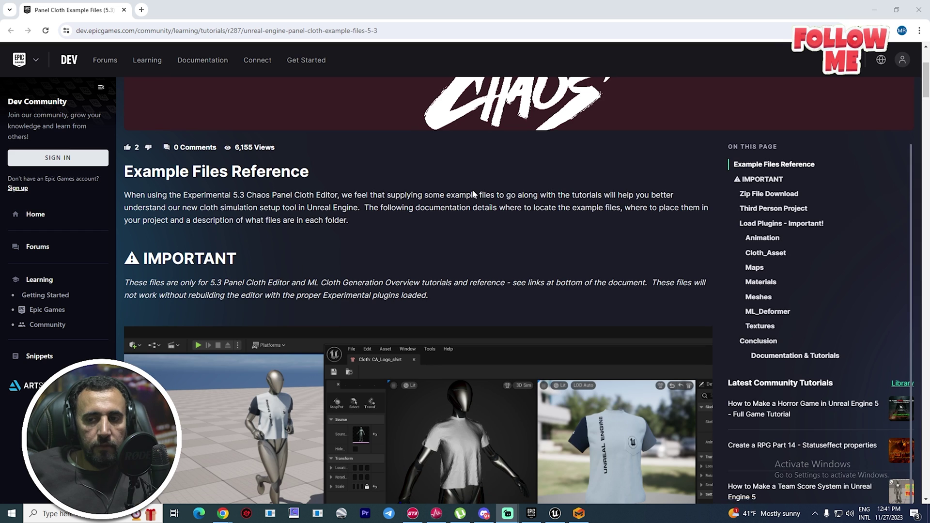
scroll(474, 194, down, 8)
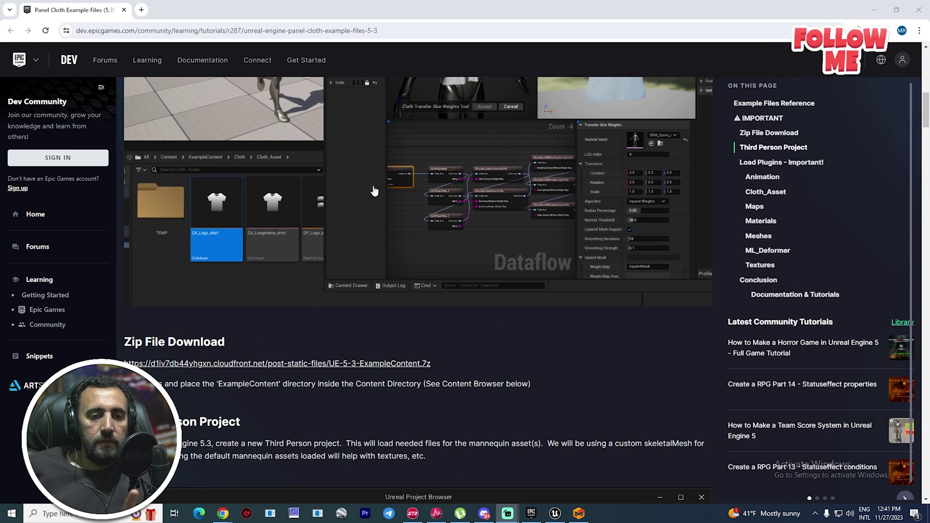
scroll(329, 183, up, 10)
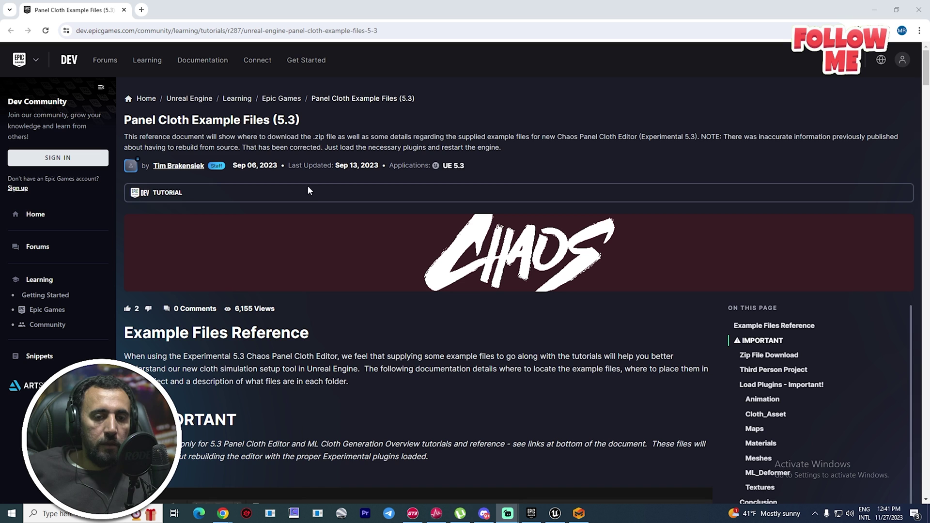
scroll(397, 254, down, 14)
scroll(421, 266, up, 8)
scroll(421, 266, down, 3)
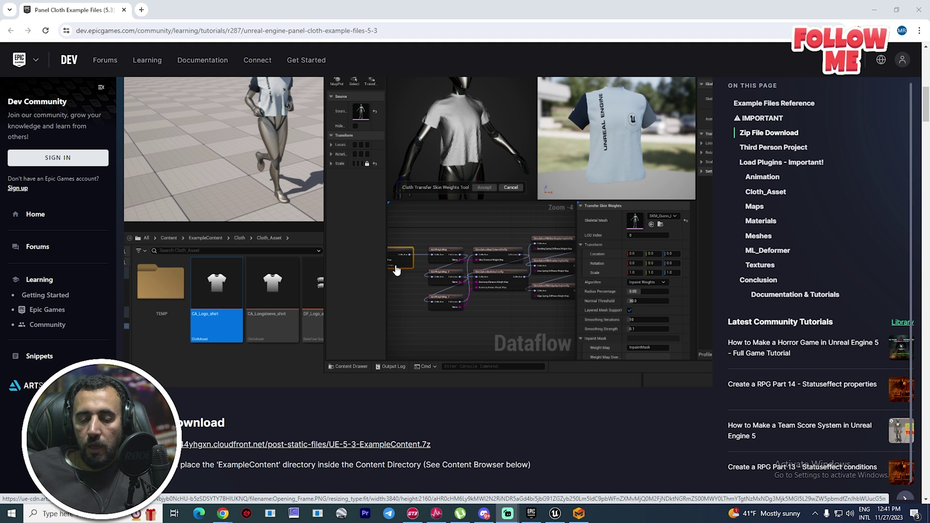
scroll(353, 326, down, 2)
click(281, 361)
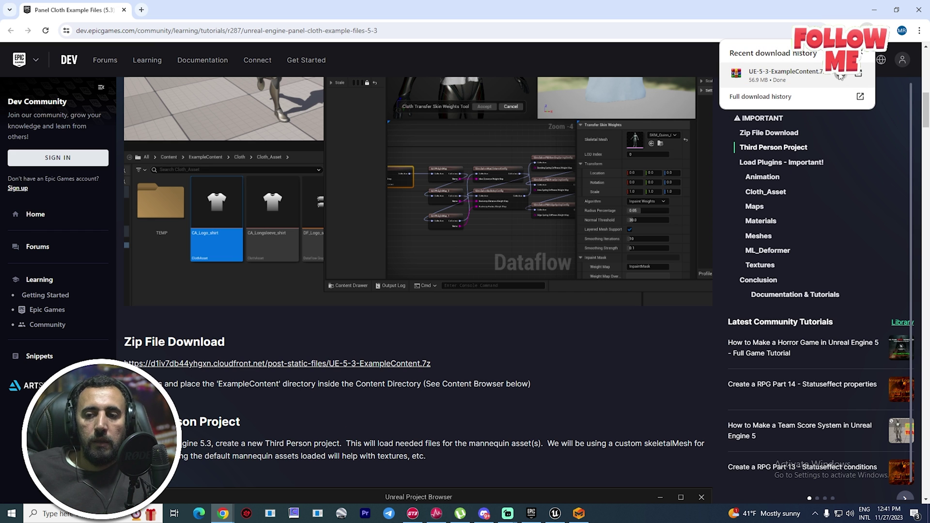
Show the downloaded UE-5-3-ExampleContent archive in the Downloads folder and extract it to a folder of the same name
click(857, 73)
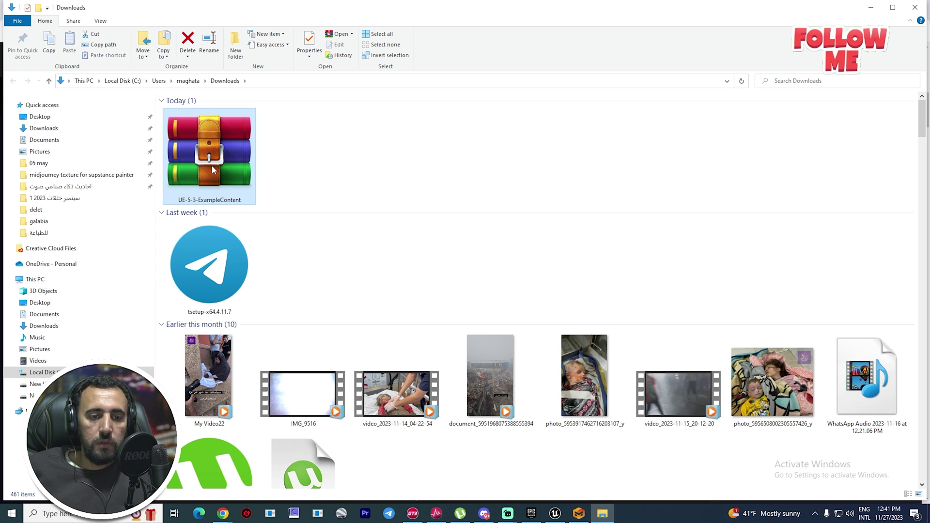
right_click(211, 165)
click(291, 197)
key(Return)
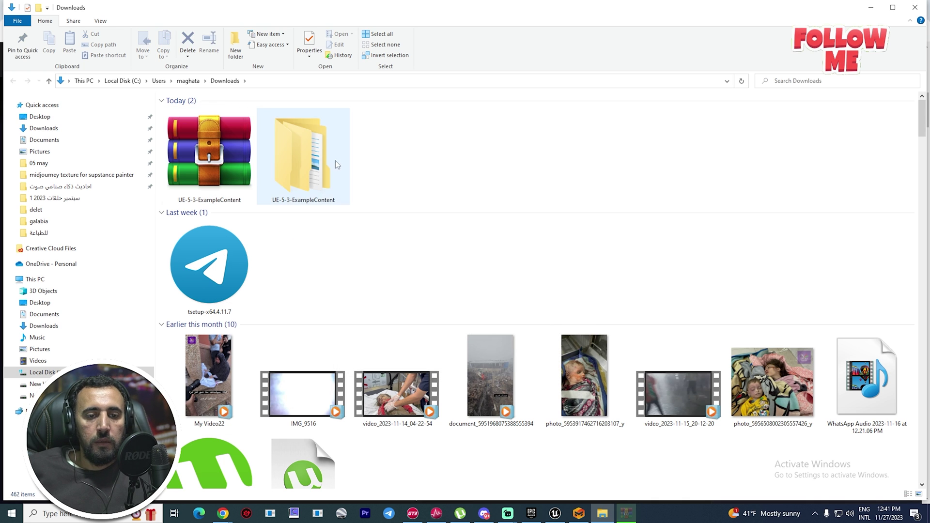
Copy the Cloth folder from the ExampleContent folder inside the extracted UE-5-3-ExampleContent folder
double_click(338, 165)
double_click(189, 111)
click(179, 115)
right_click(180, 115)
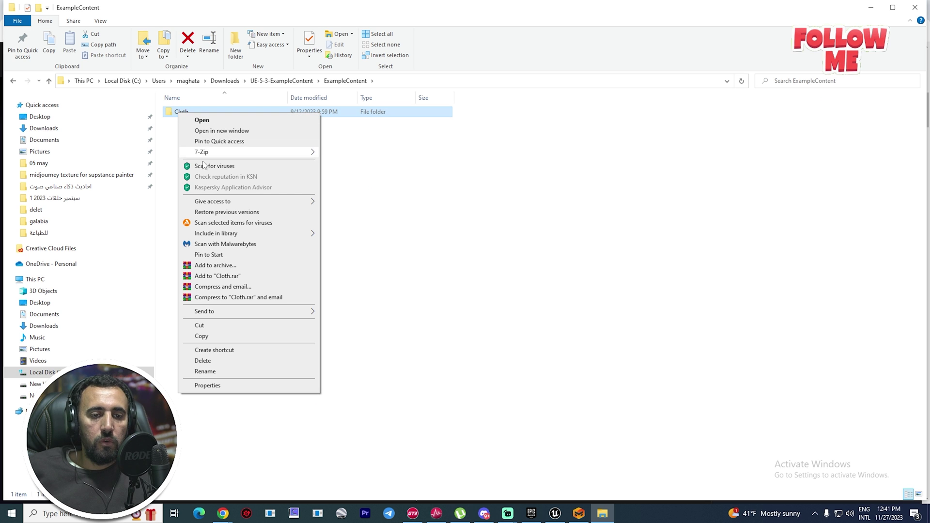
click(203, 336)
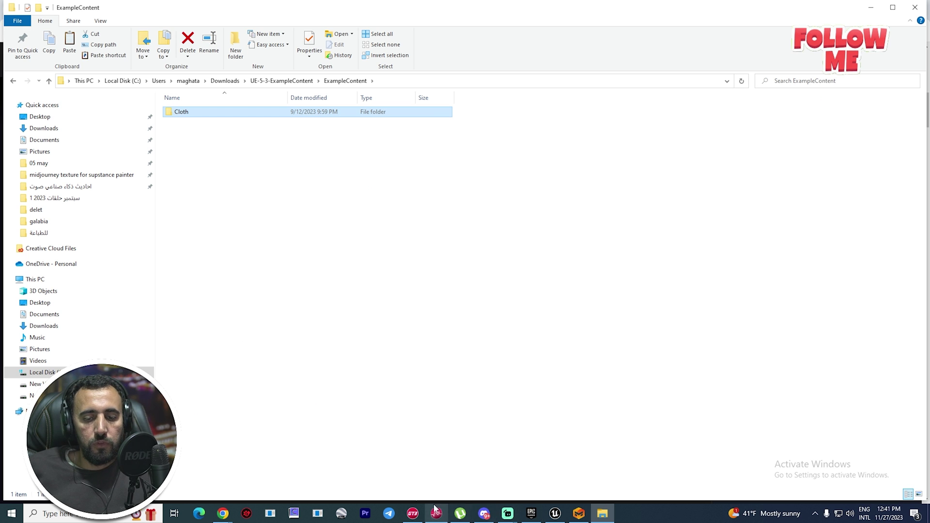
Switch to Unreal Engine, show the project's Content folder in Explorer, paste the Cloth folder there and open it
click(556, 515)
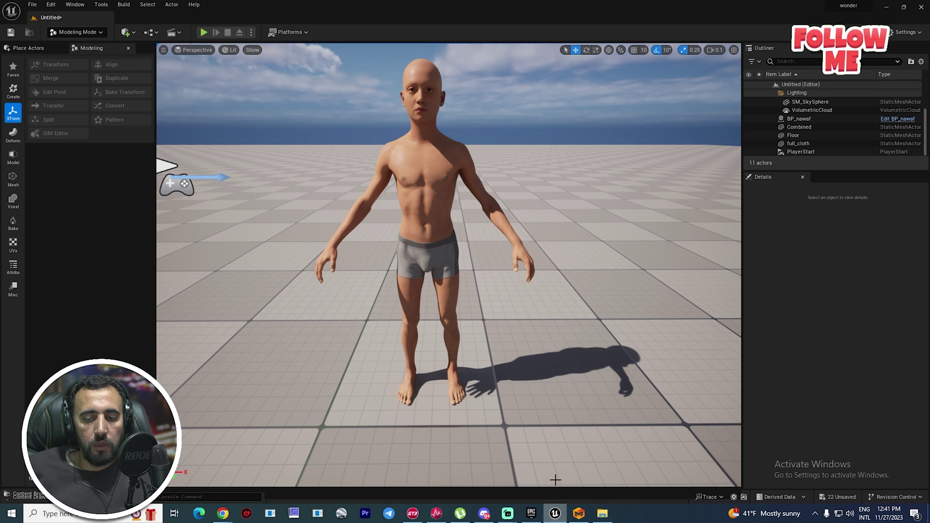
key(ctrl+space)
click(29, 396)
right_click(28, 397)
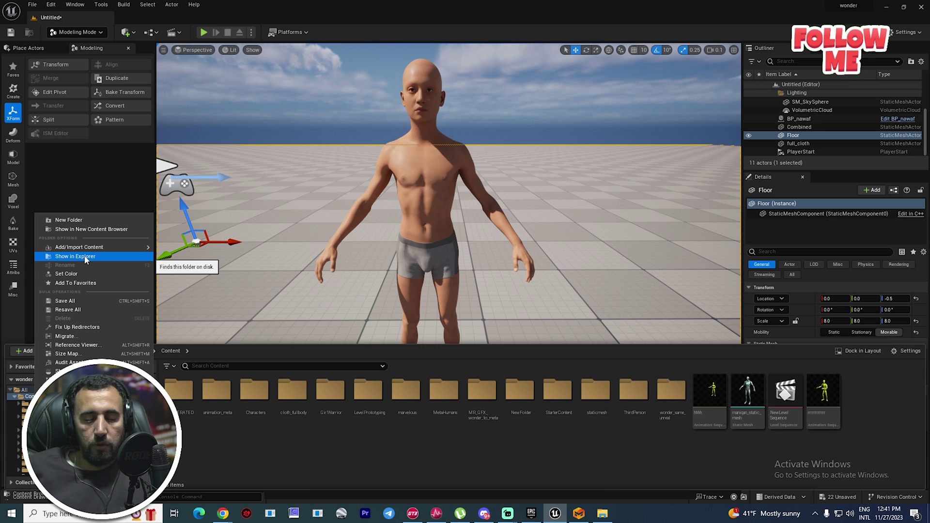
click(314, 451)
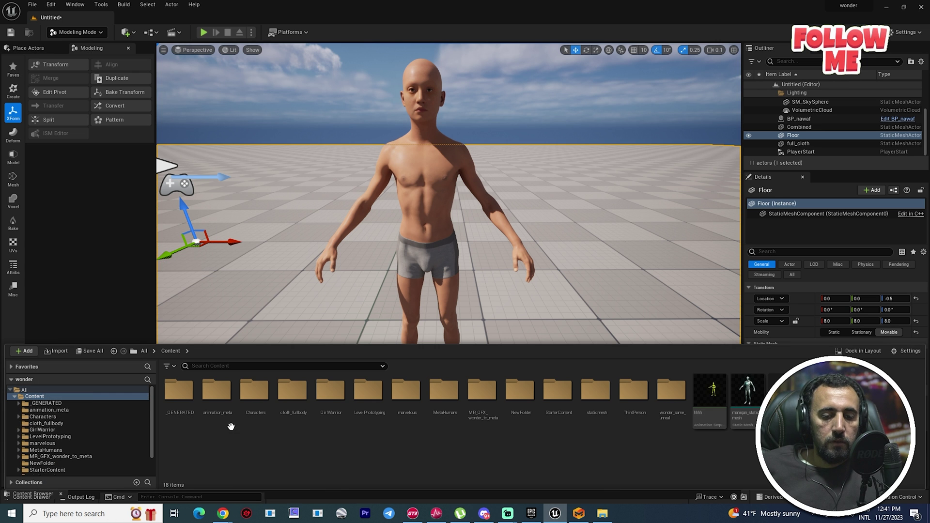
right_click(46, 406)
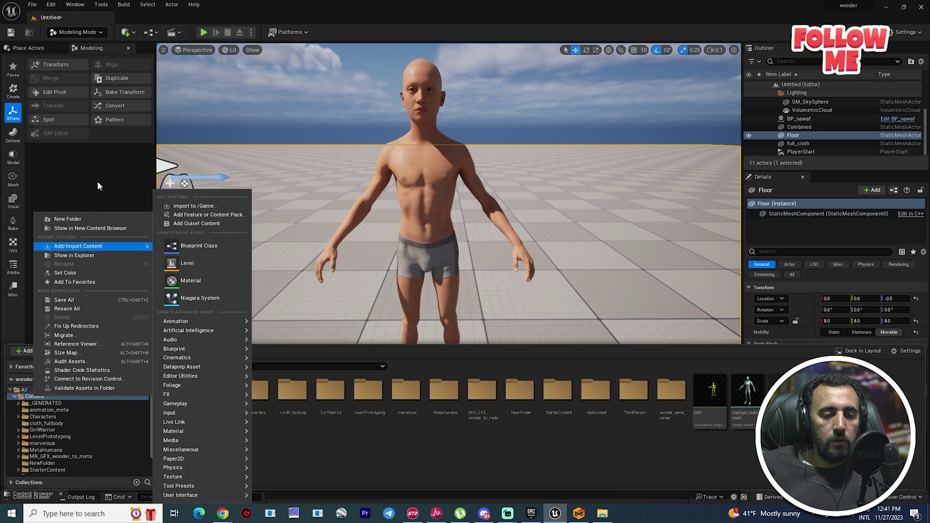
click(81, 260)
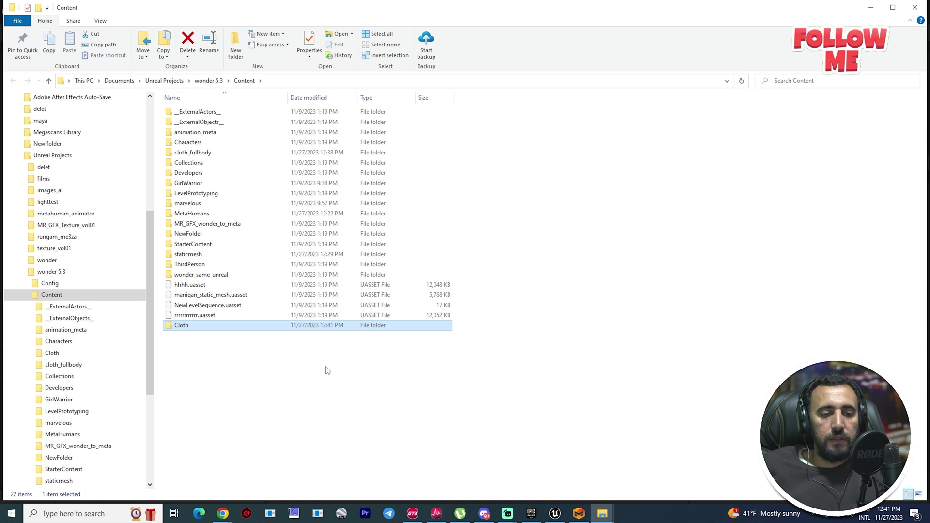
double_click(180, 326)
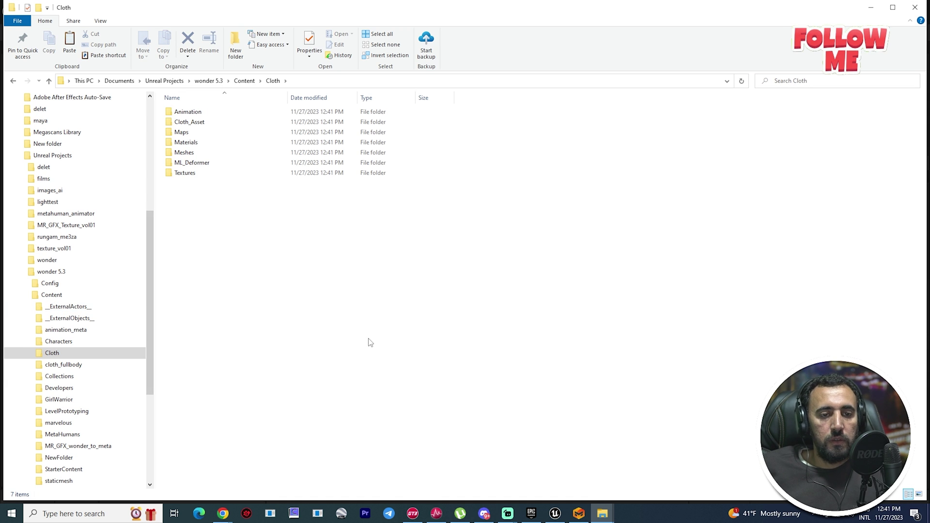
Back in Unreal Engine, look through the added Cloth folder's Maps, Materials and Meshes subfolders and open Cloth_Asset
key(alt+Tab)
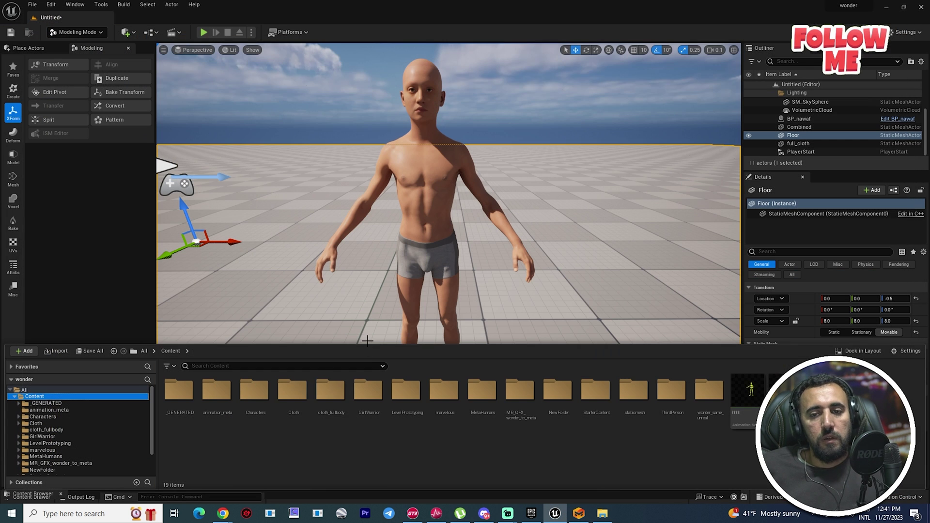
click(35, 425)
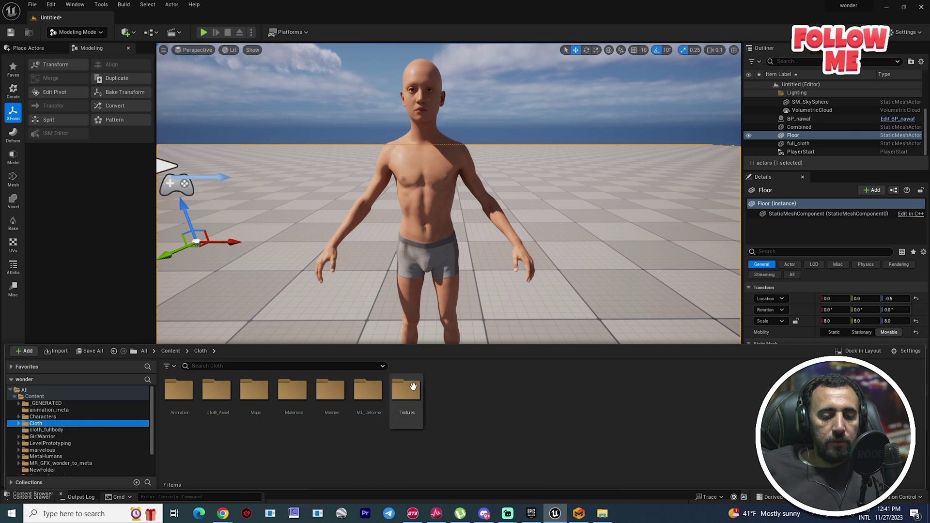
click(19, 423)
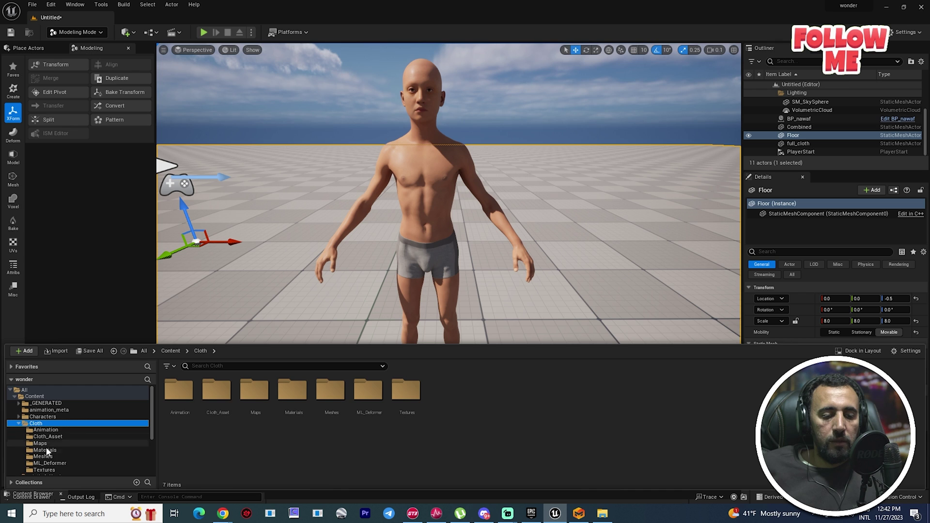
click(41, 443)
click(43, 450)
click(43, 456)
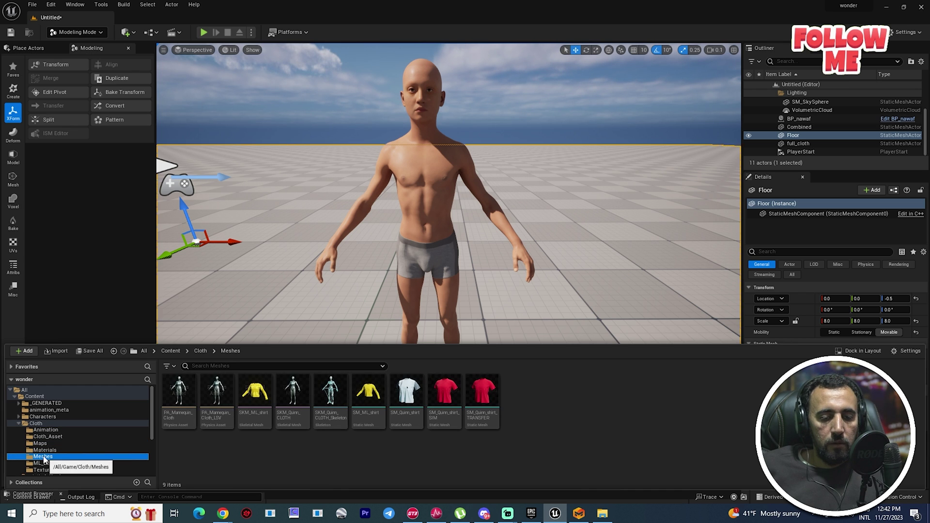
click(41, 443)
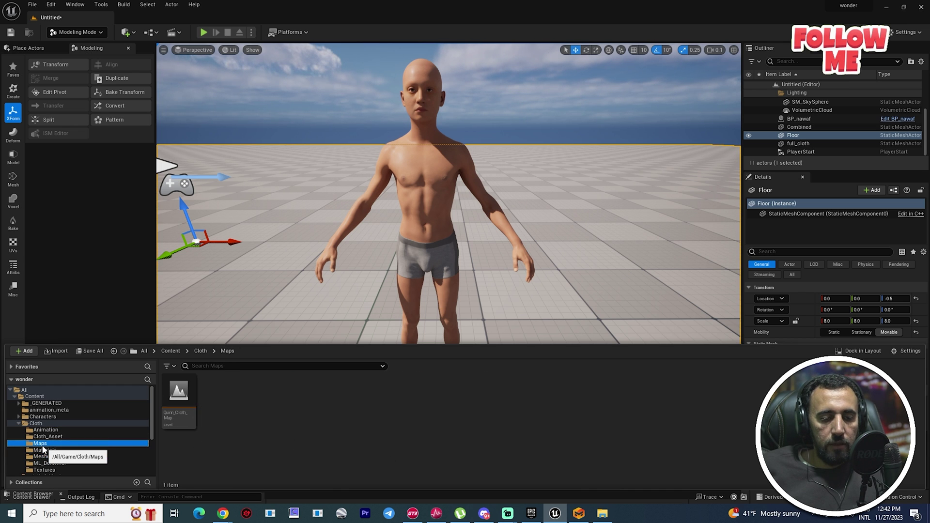
click(46, 437)
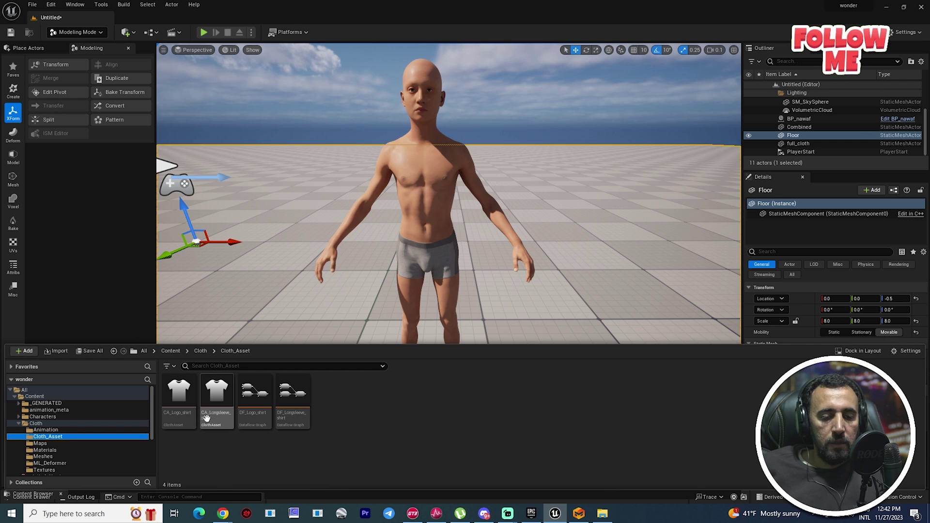
drag(255, 343, 266, 239)
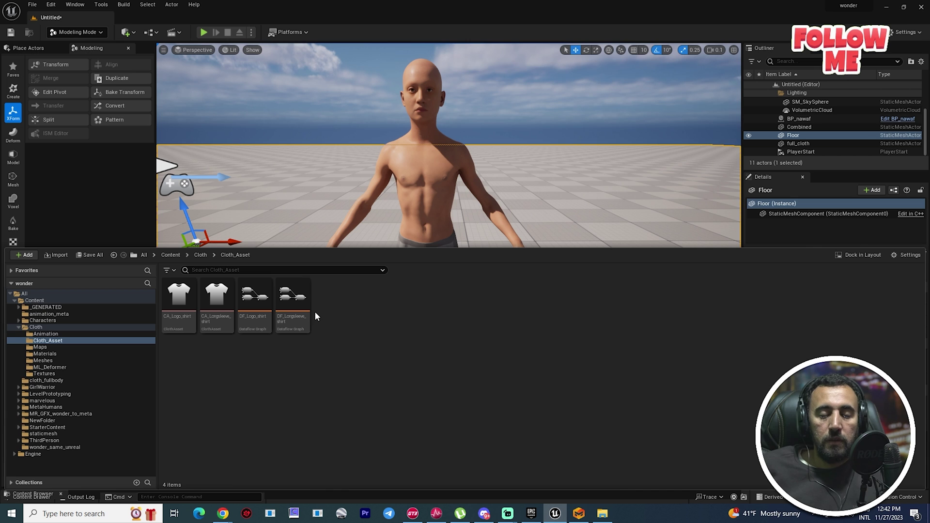
Create a physics ClothAsset named ful_cloth in the Cloth_Asset folder and delete it
right_click(400, 325)
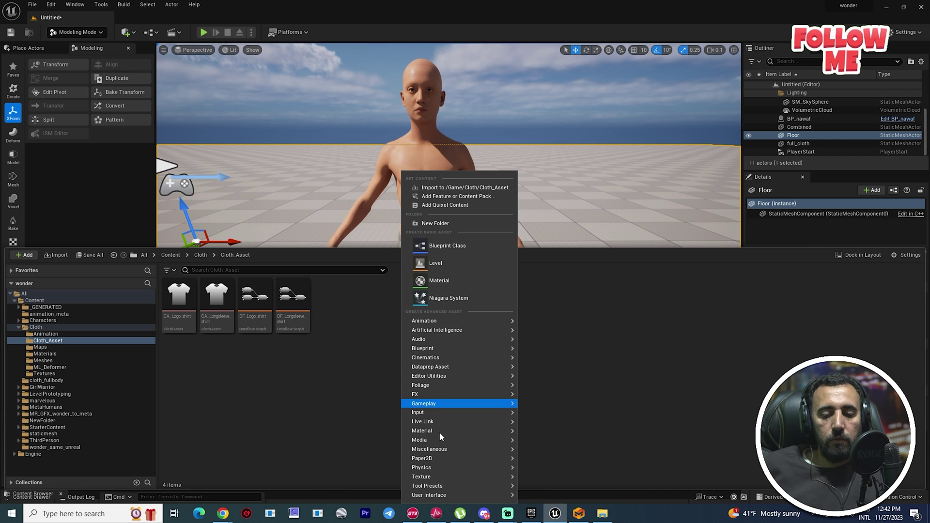
mouse_move(437, 468)
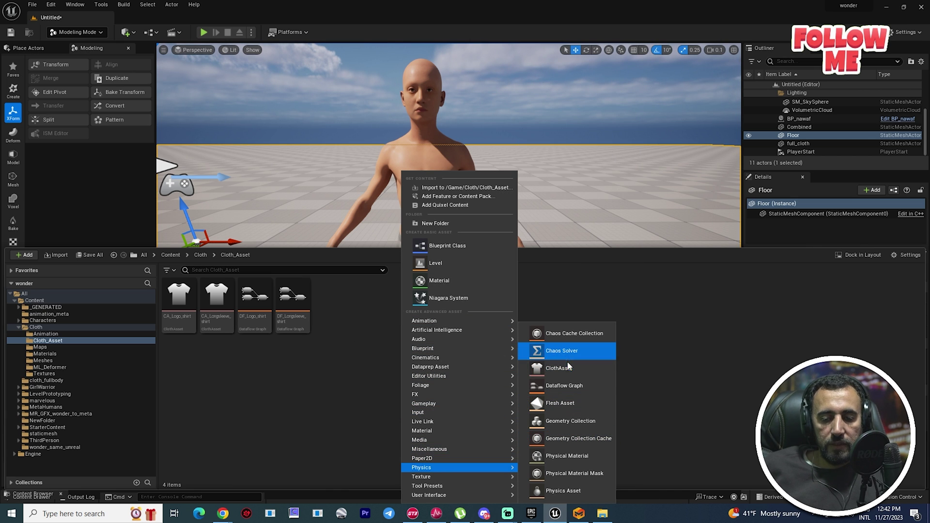
click(584, 371)
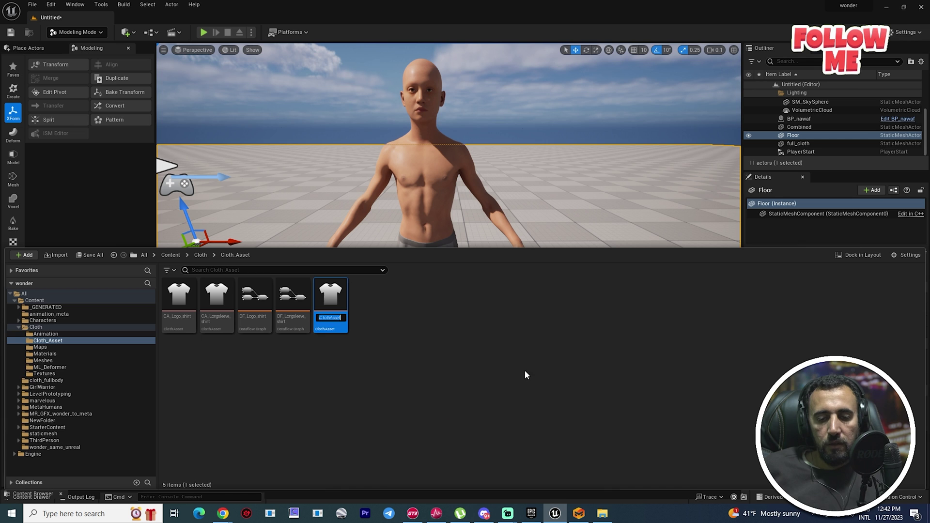
double_click(331, 296)
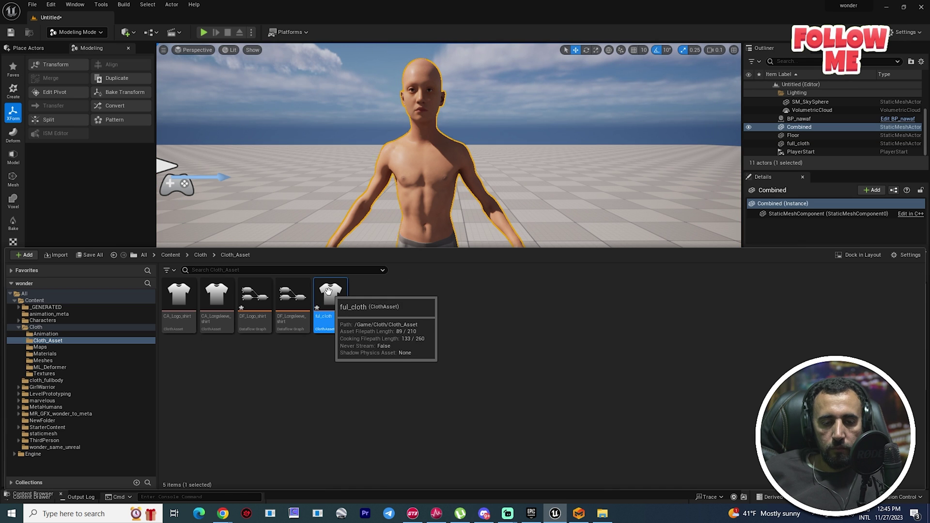
key(Delete)
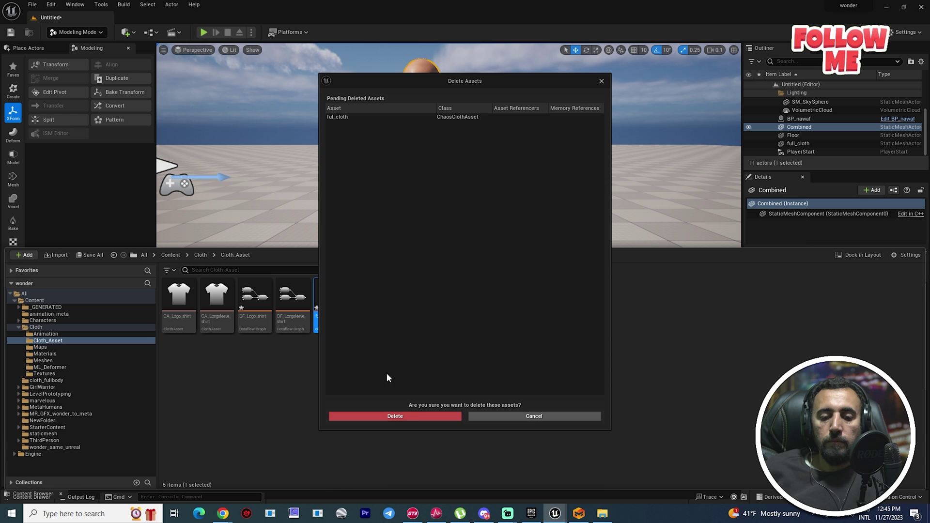
click(395, 416)
Duplicate the CA_Logo_shirt cloth asset and name the copy full_cloth
click(193, 304)
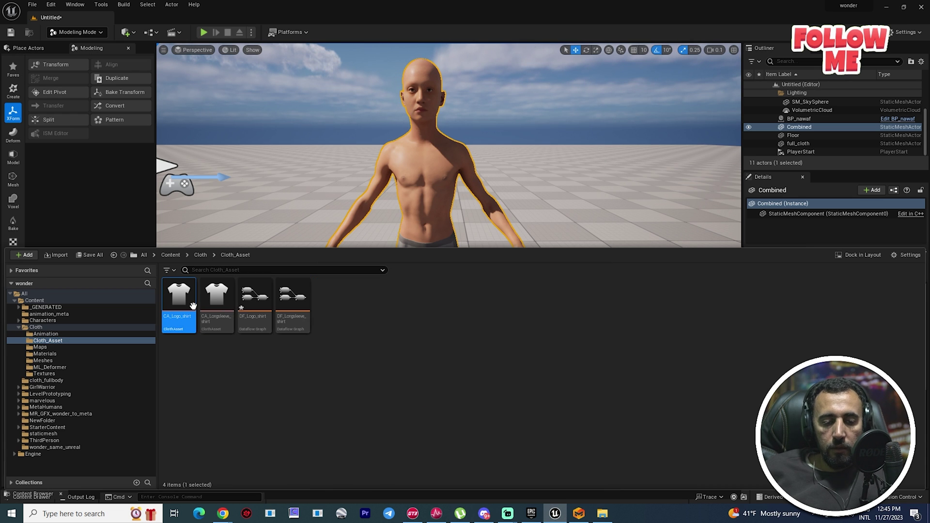
right_click(192, 304)
click(231, 341)
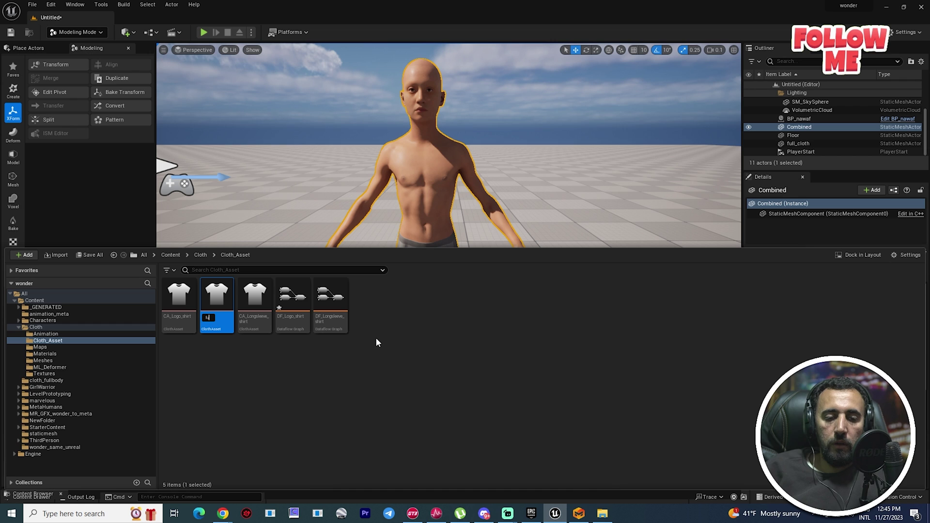
text(full_cloth)
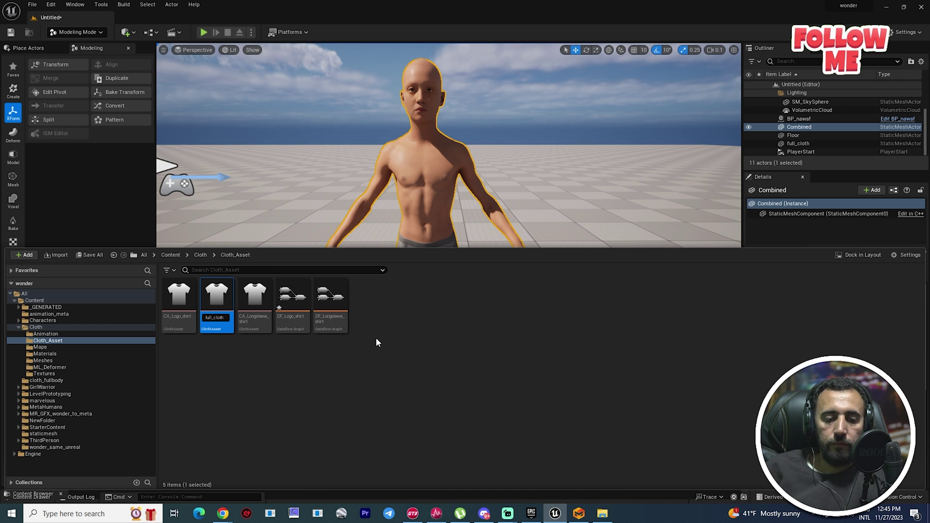
key(Return)
Open the full_cloth cloth asset and assign it the existing DF_Longsleeve_shirt Dataflow graph
double_click(333, 291)
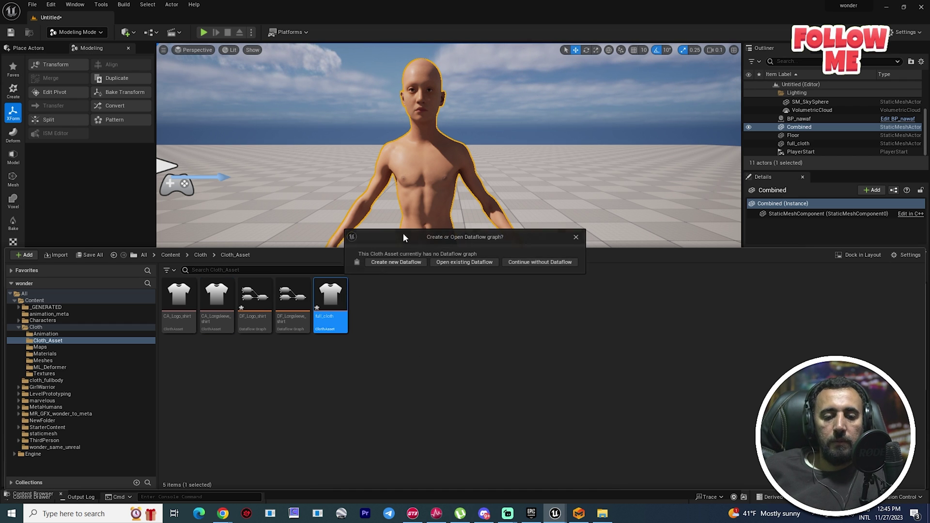
click(468, 264)
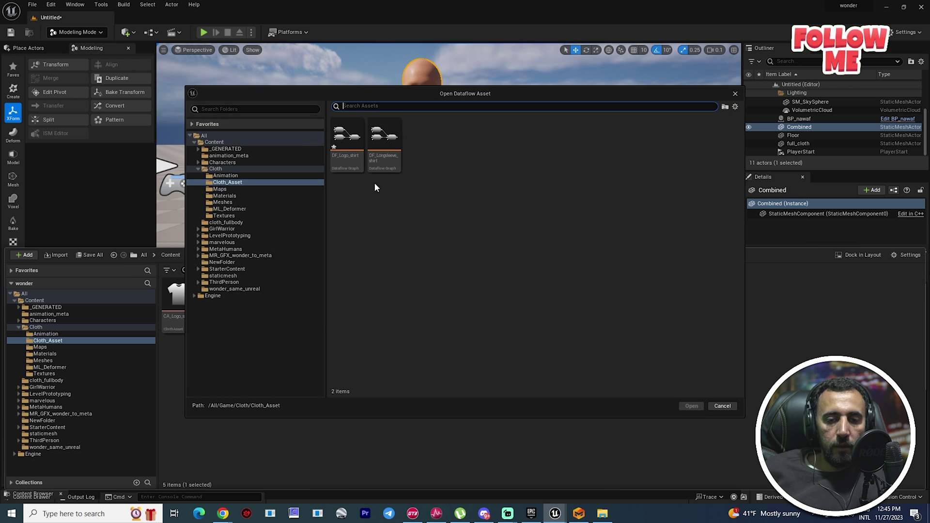
click(383, 141)
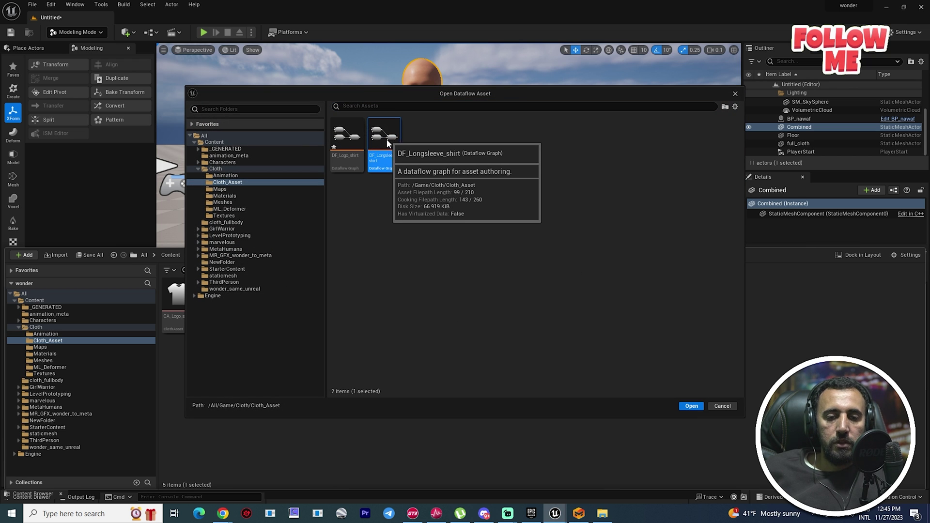
click(691, 406)
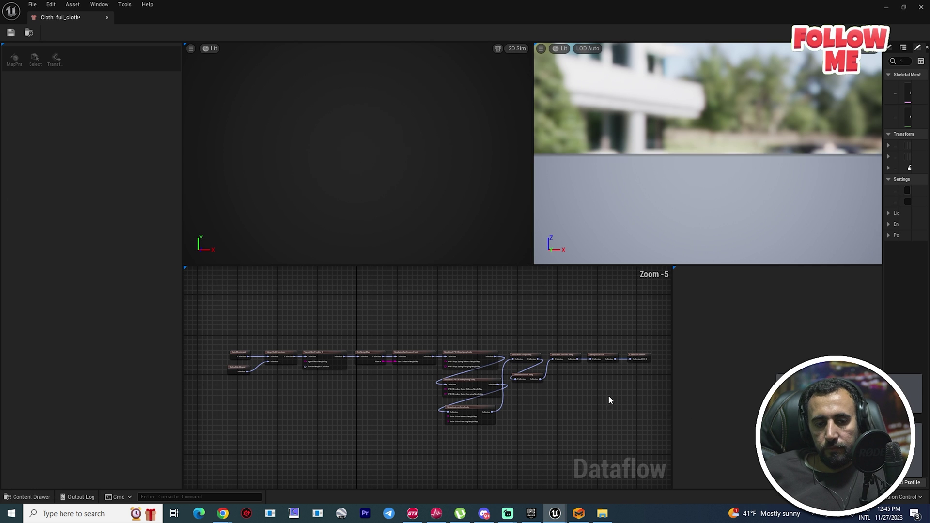
Examine the Dataflow graph's node chain from the mesh import nodes through to the final cloth configuration nodes
scroll(381, 390, up, 4)
scroll(447, 400, up, 1)
right_drag(496, 386, 261, 386)
right_drag(646, 406, 552, 428)
scroll(491, 404, down, 4)
right_drag(471, 428, 558, 392)
right_drag(226, 408, 328, 390)
scroll(603, 368, up, 3)
right_drag(603, 368, 341, 417)
right_drag(283, 441, 530, 417)
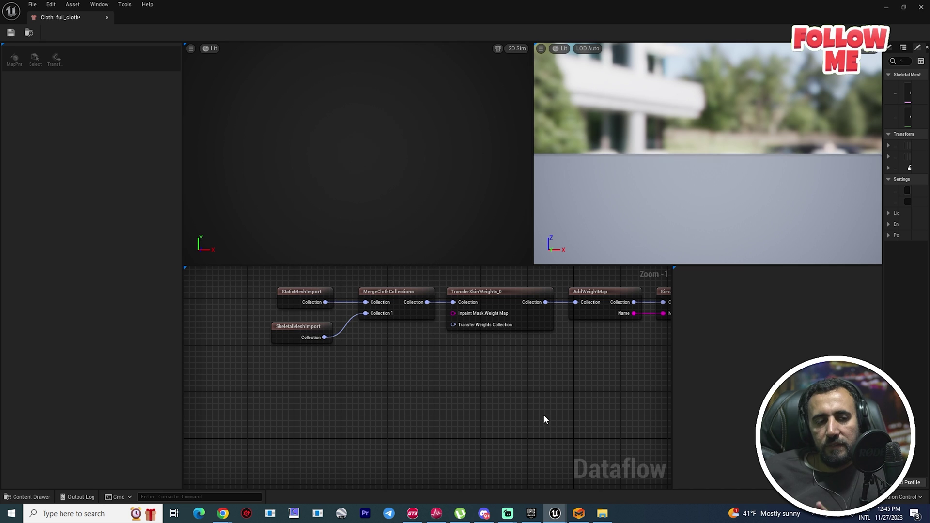
right_drag(434, 397, 432, 411)
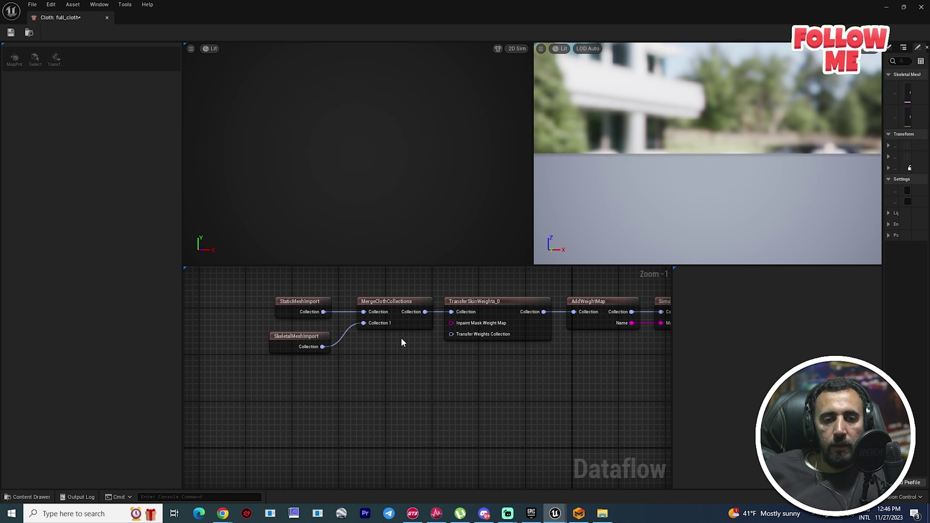
Shrink the cloth editor window, move it aside, and select the full_cloth static mesh in the cloth_fullbody folder
double_click(284, 8)
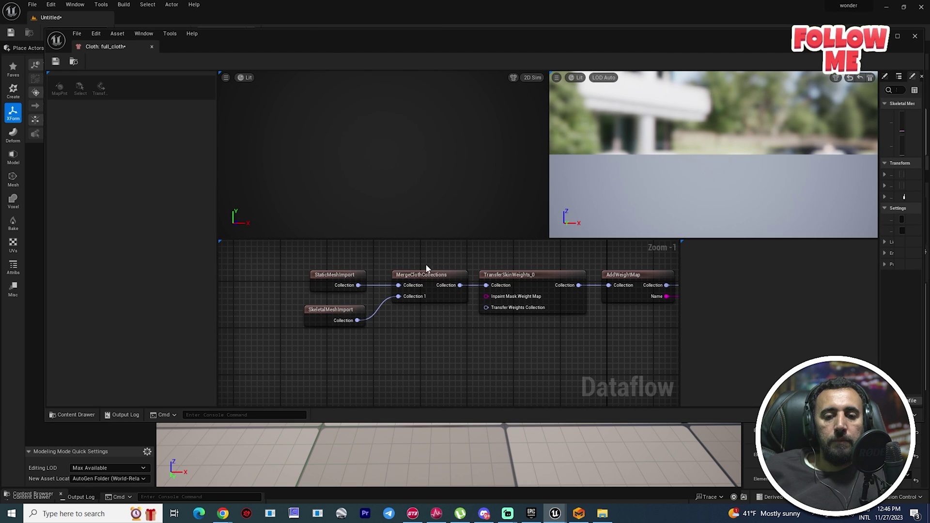
drag(424, 18, 587, 60)
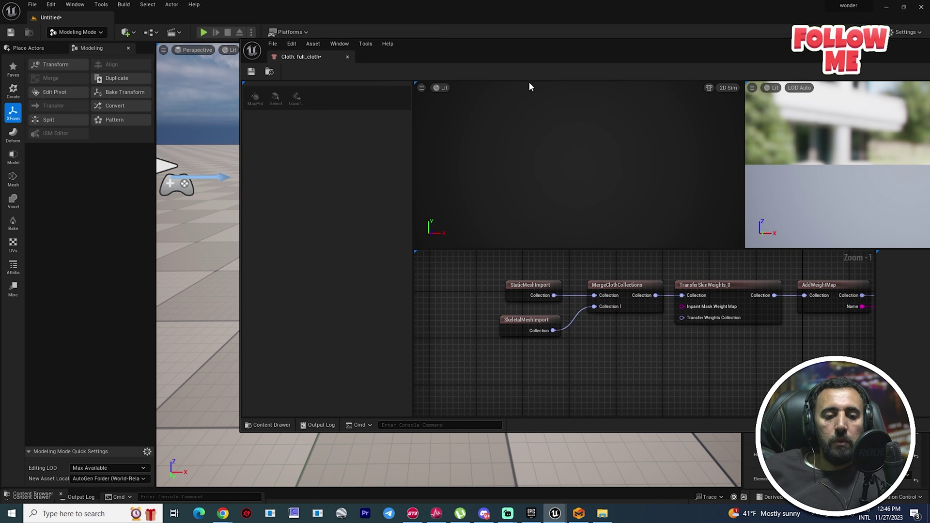
key(ctrl+space)
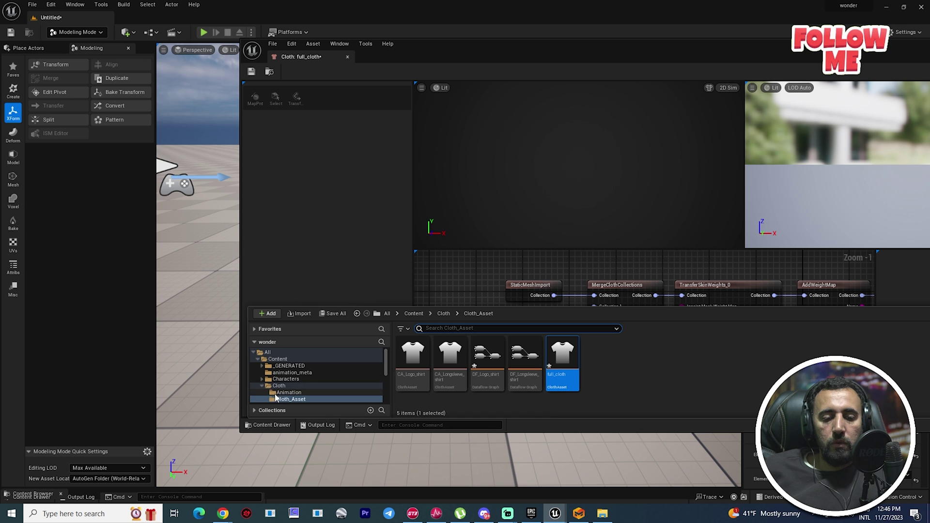
click(259, 387)
scroll(292, 395, down, 2)
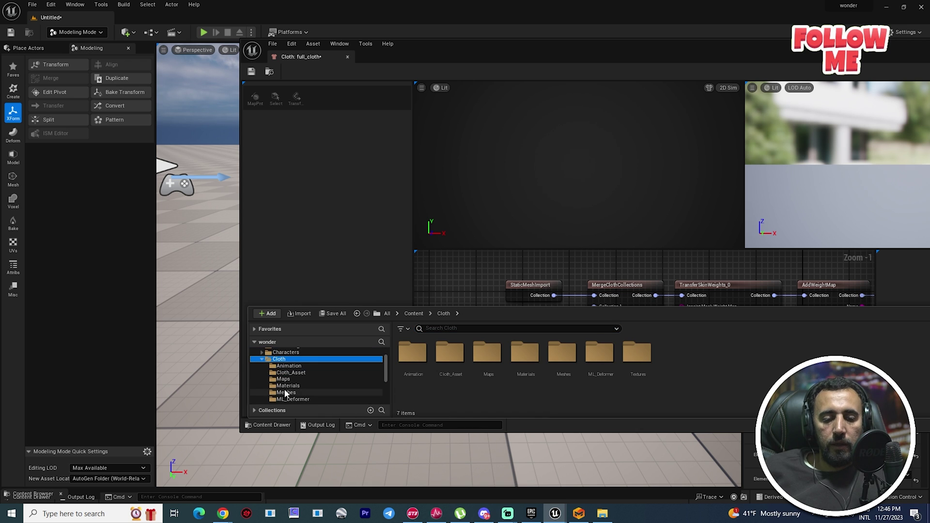
click(262, 360)
scroll(319, 374, down, 2)
scroll(320, 376, up, 2)
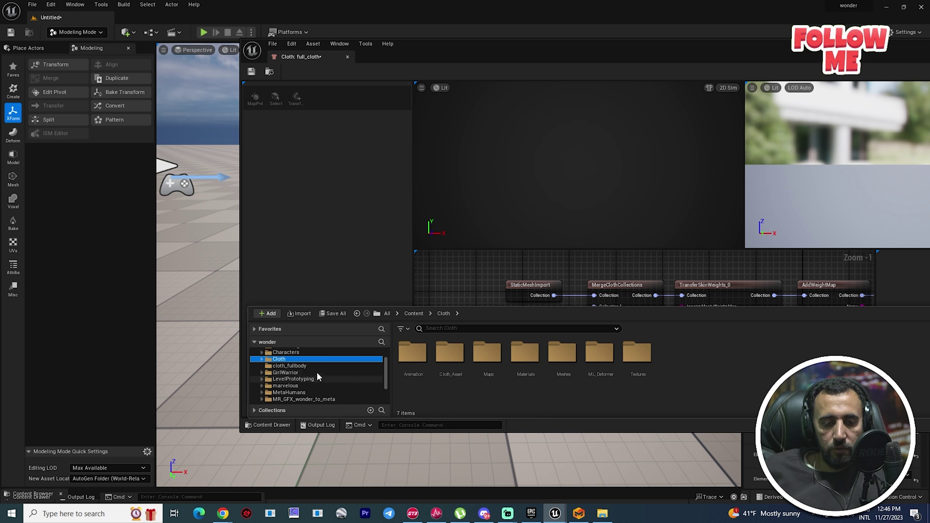
click(299, 367)
click(450, 360)
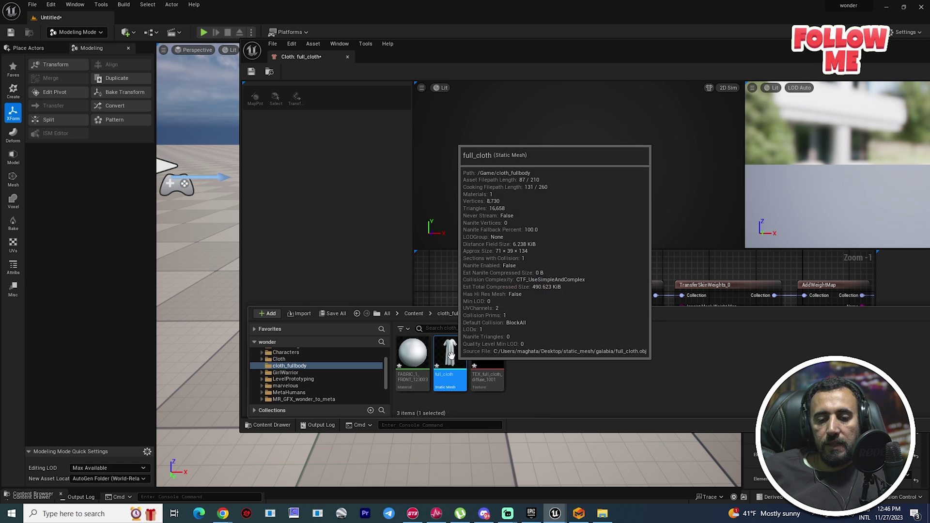
Assign the full_cloth static mesh to the StaticMeshImport node and delete the SkeletalMeshImport node from the Dataflow graph
double_click(597, 49)
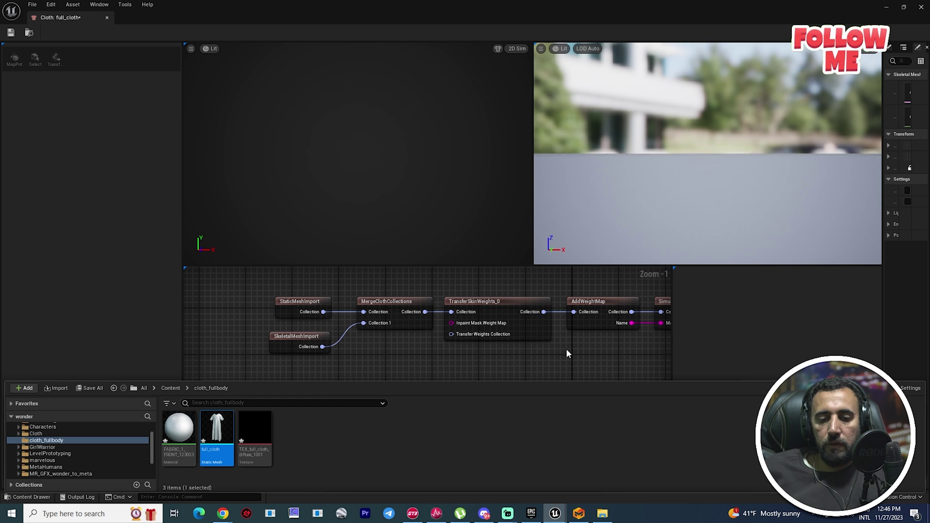
click(301, 307)
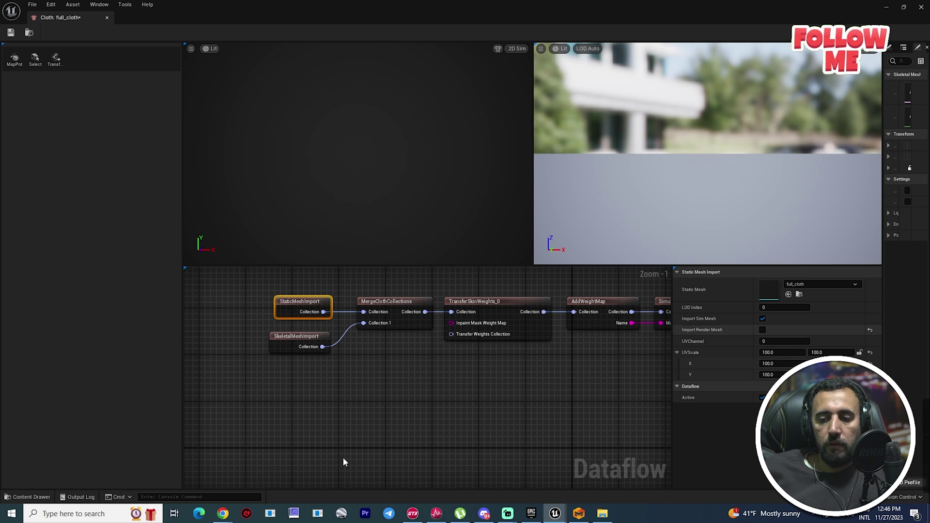
click(319, 360)
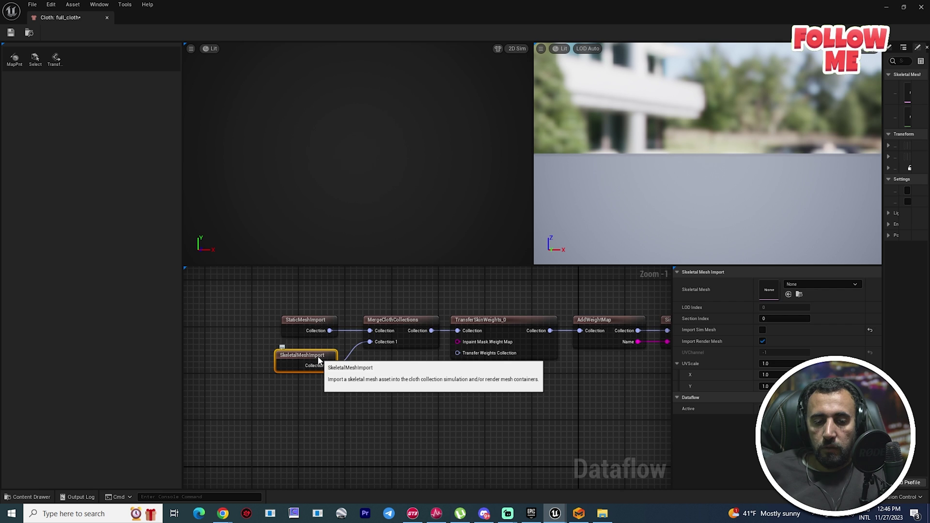
key(Delete)
Enable Import Render Mesh on the StaticMeshImport node and frame the garment in the preview
click(317, 328)
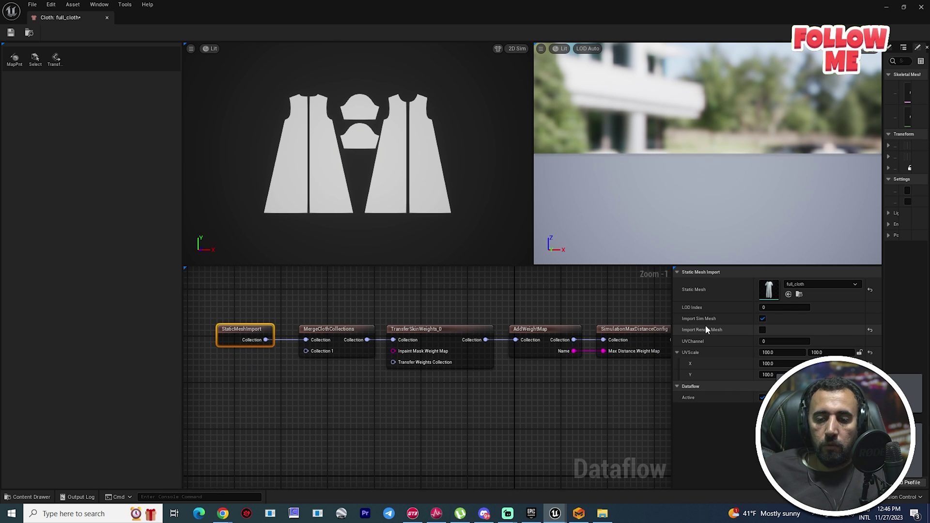
click(762, 332)
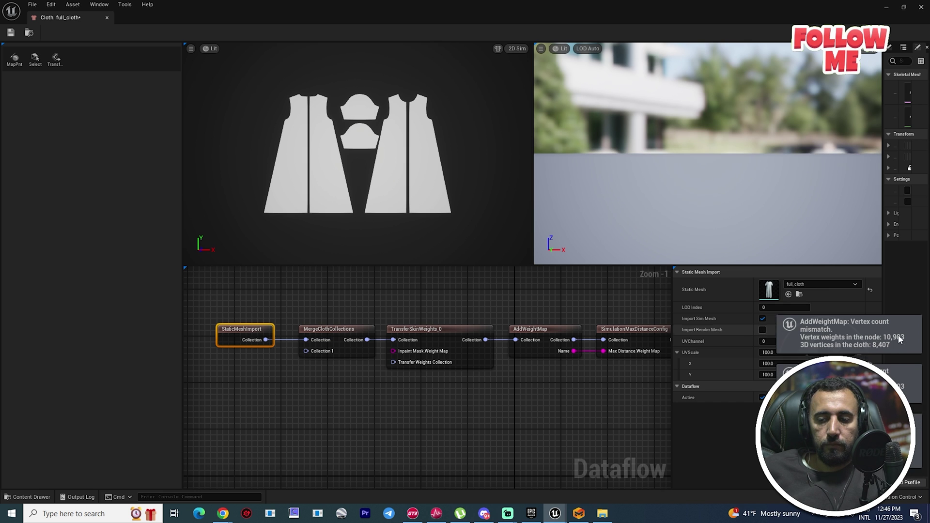
scroll(710, 108, up, 2)
right_drag(729, 111, 728, 170)
key(f)
alt+drag(689, 168, 722, 129)
alt+drag(676, 187, 714, 192)
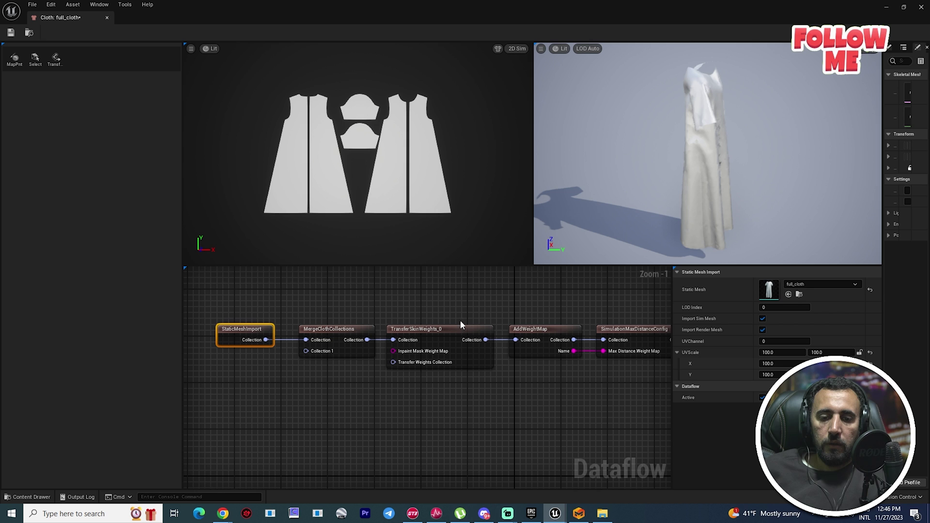
Paint the AddWeightMap node's MaxDistance map with attribute value 1.0 over all body and sleeve panels
right_drag(455, 393, 414, 387)
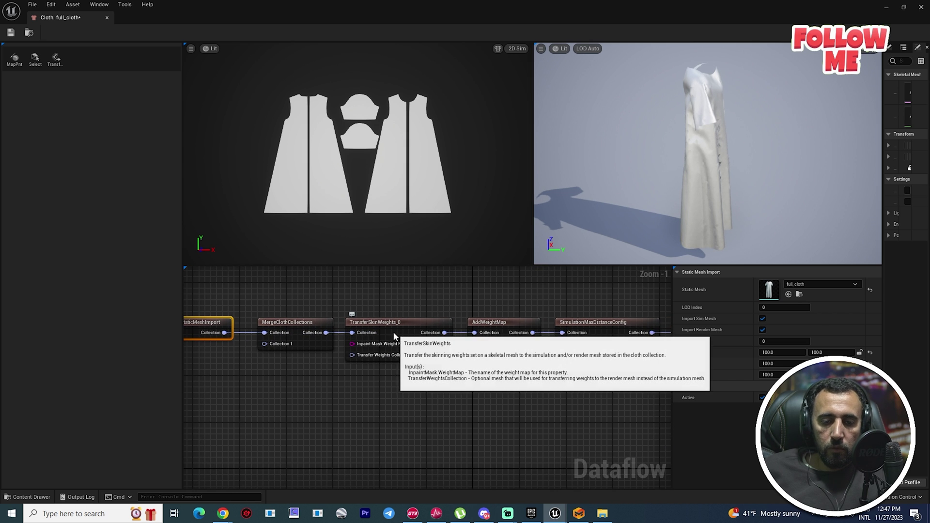
click(397, 329)
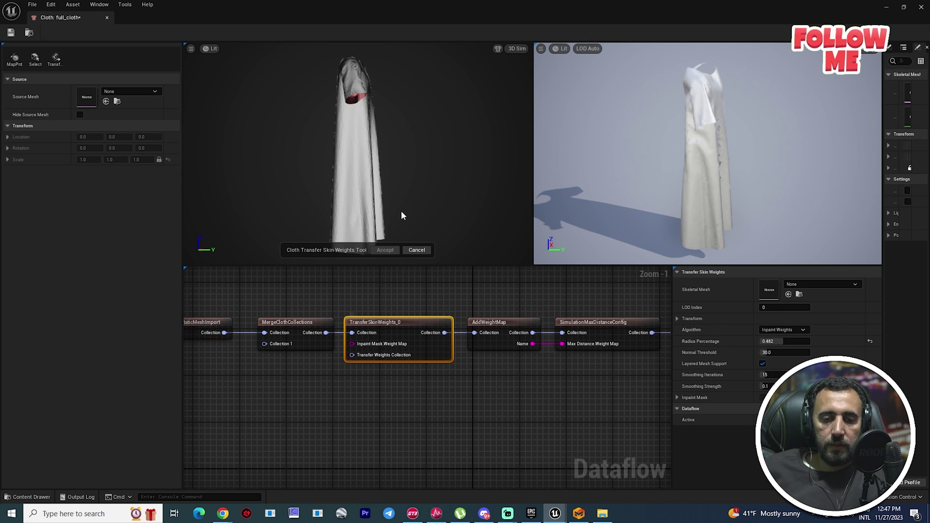
click(474, 322)
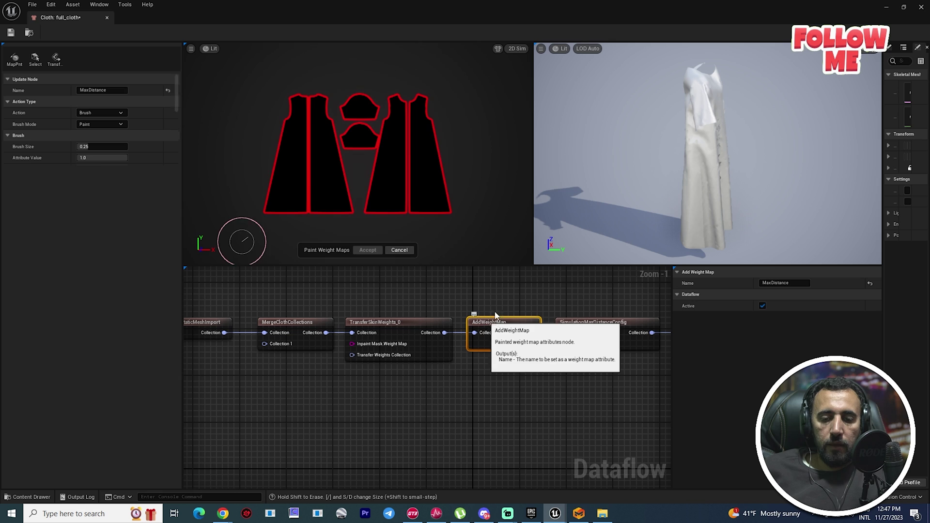
mouse_move(431, 177)
mouse_down()
mouse_move(425, 192)
mouse_move(430, 108)
mouse_move(436, 160)
mouse_move(419, 108)
mouse_move(441, 211)
mouse_move(373, 204)
mouse_move(393, 110)
mouse_move(384, 153)
mouse_up()
mouse_move(428, 196)
mouse_down()
mouse_move(290, 187)
mouse_move(329, 189)
mouse_move(320, 123)
mouse_move(313, 118)
mouse_move(293, 141)
mouse_move(301, 100)
mouse_move(284, 214)
mouse_move(286, 161)
mouse_up()
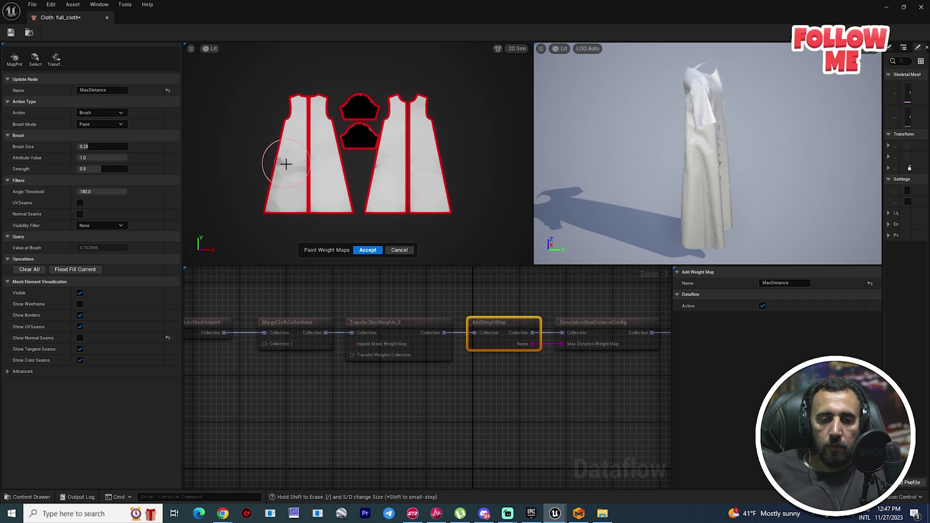
mouse_move(281, 195)
mouse_down()
mouse_move(360, 127)
mouse_move(360, 135)
mouse_up()
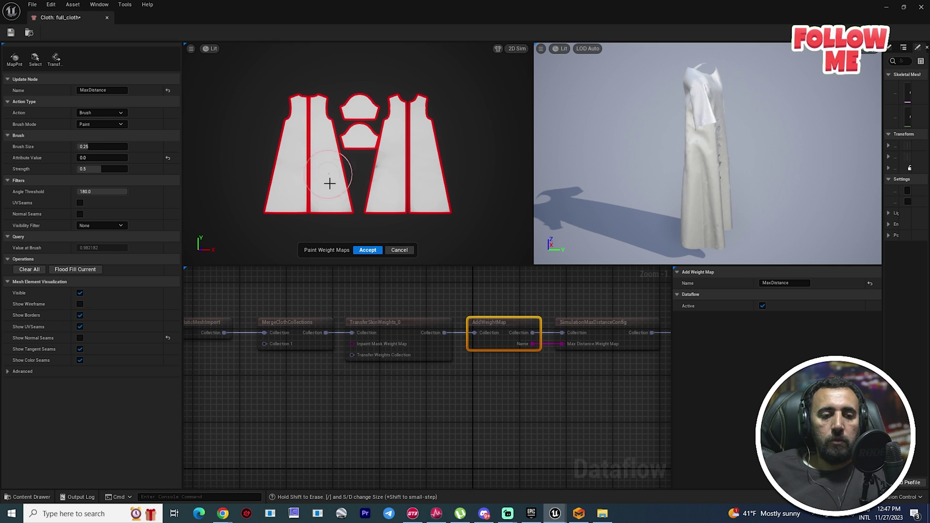
Brush the lower panels with attribute value 0.0, repaint them with 1.0, and accept the MaxDistance weight map
click(85, 158)
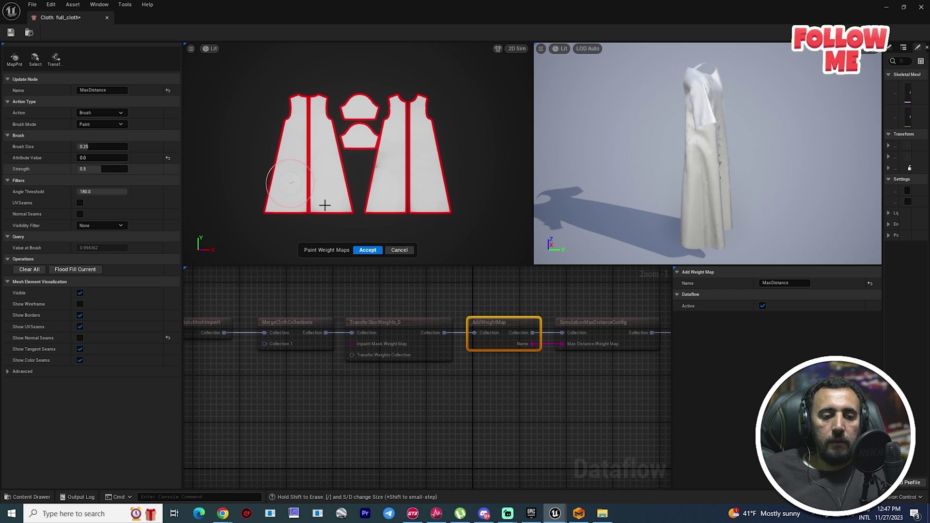
mouse_move(327, 205)
mouse_down()
mouse_move(276, 201)
mouse_move(353, 206)
mouse_move(311, 197)
mouse_move(342, 199)
mouse_move(333, 201)
mouse_move(371, 208)
mouse_move(327, 197)
mouse_up()
click(84, 158)
mouse_move(289, 198)
mouse_down()
mouse_move(325, 187)
mouse_move(334, 198)
mouse_move(326, 203)
mouse_move(336, 208)
mouse_move(281, 201)
mouse_move(342, 204)
mouse_move(394, 187)
mouse_move(380, 177)
mouse_up()
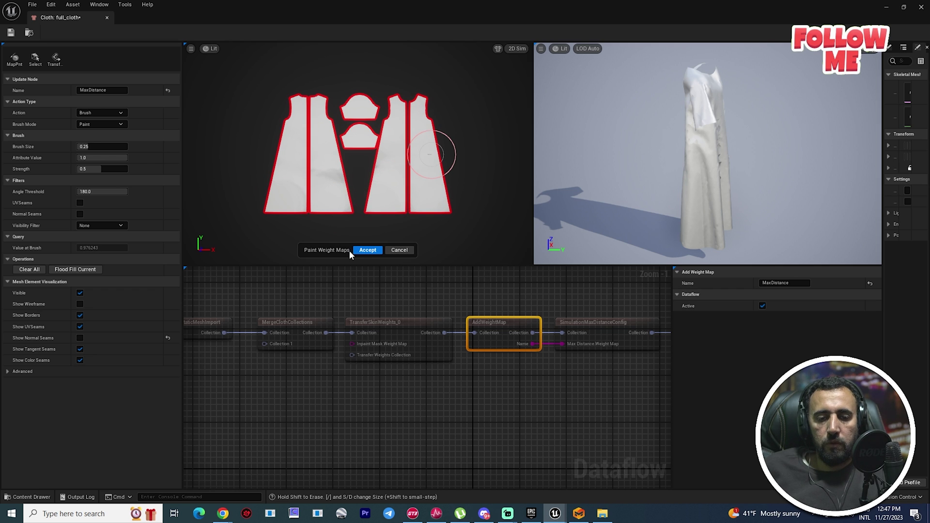
click(367, 250)
right_drag(569, 308, 424, 323)
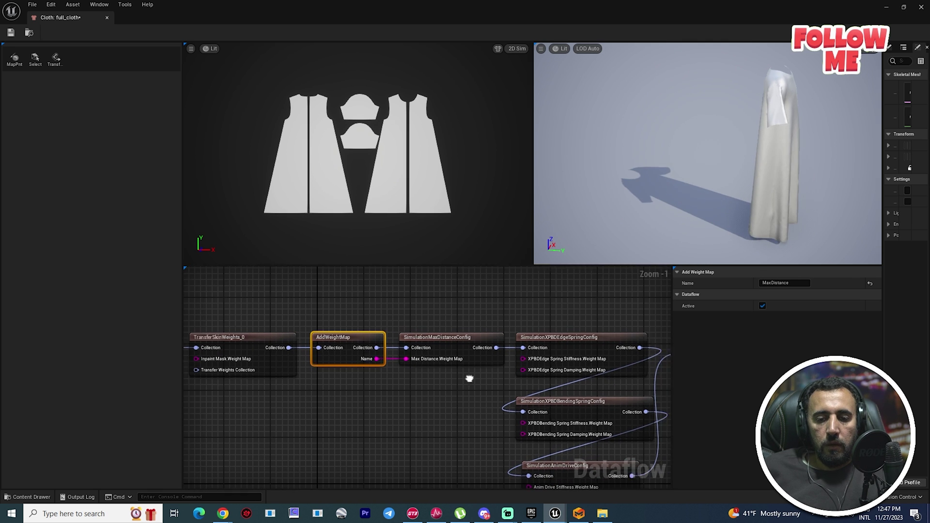
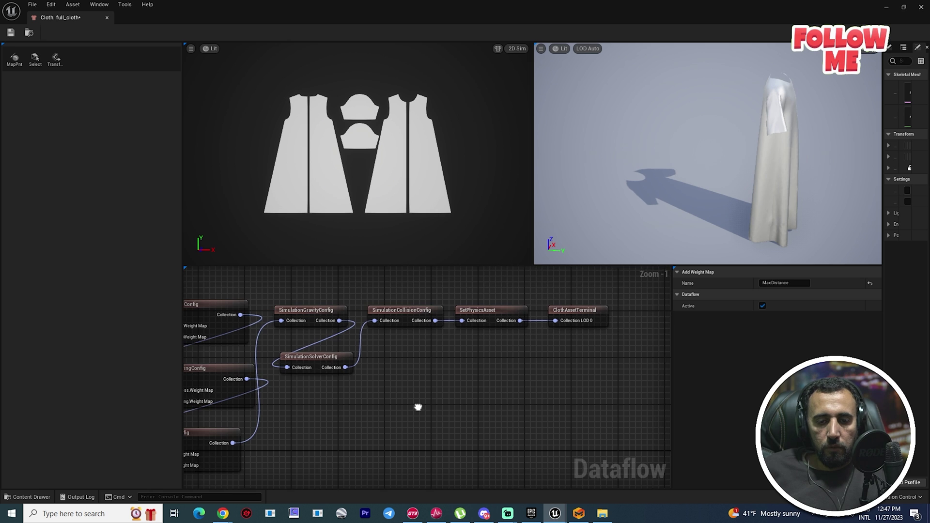
click(514, 309)
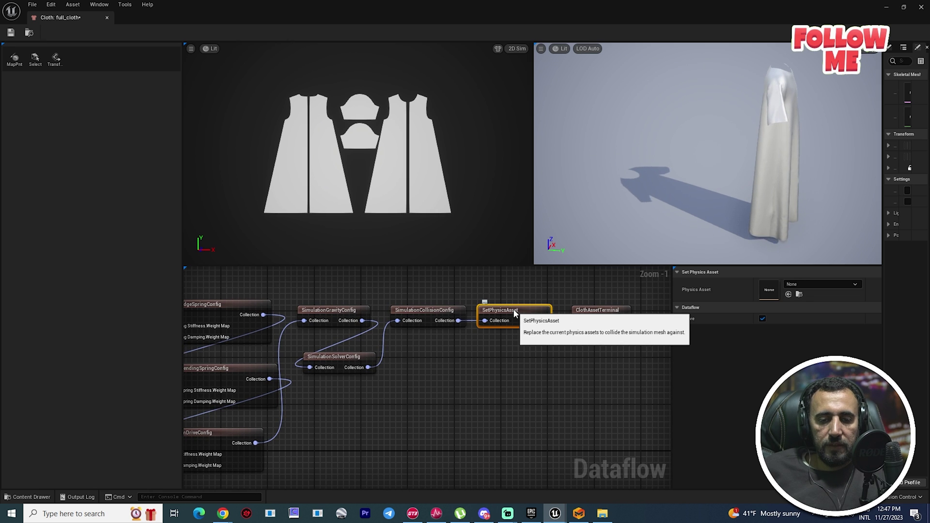
right_drag(554, 370, 499, 377)
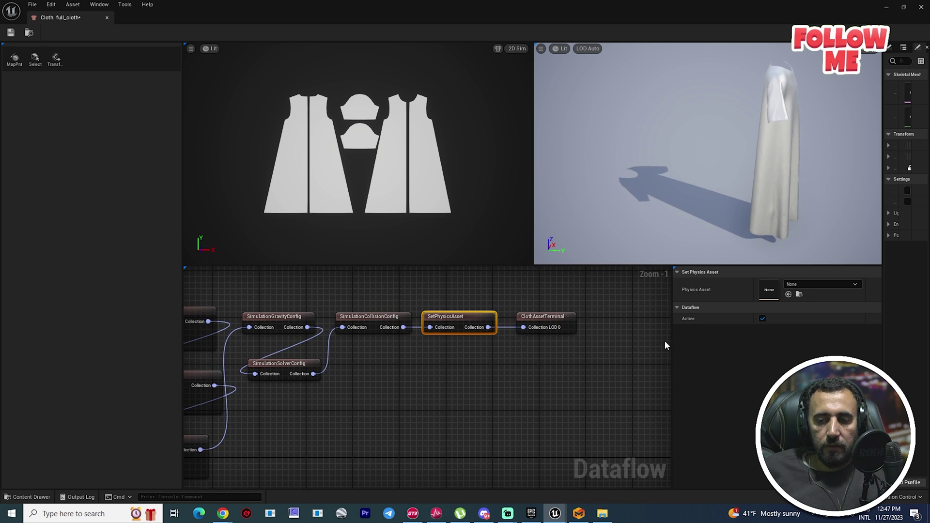
click(816, 287)
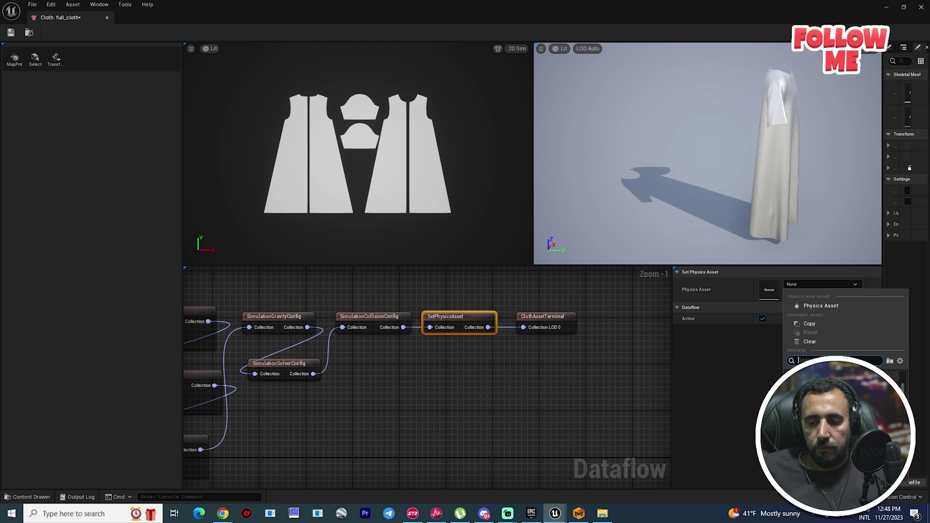
click(485, 400)
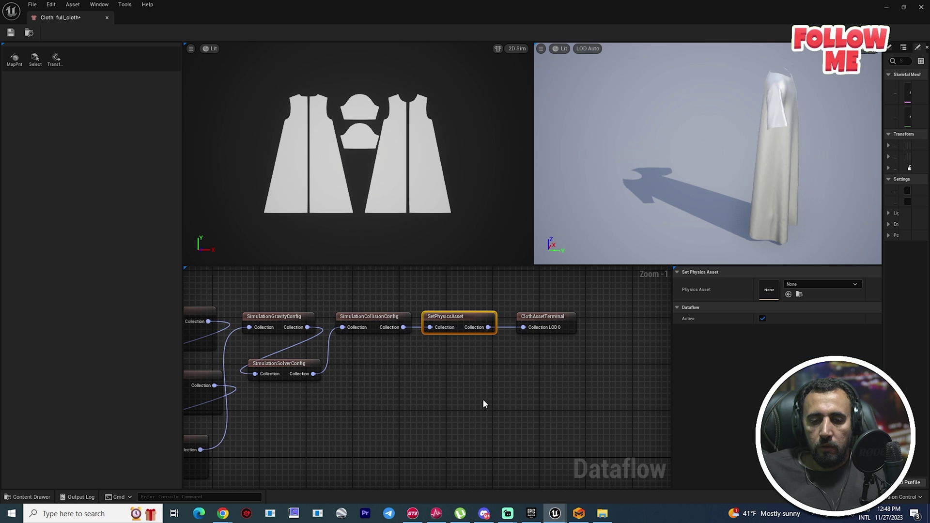
click(483, 401)
Open the BP_nawaf blueprint full size and check which skeletal mesh its Body component uses
double_click(496, 4)
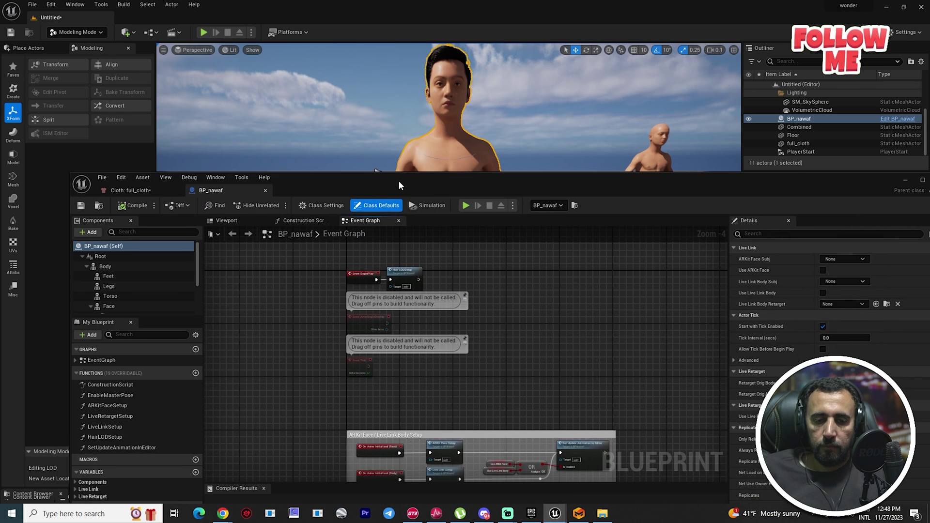
double_click(398, 179)
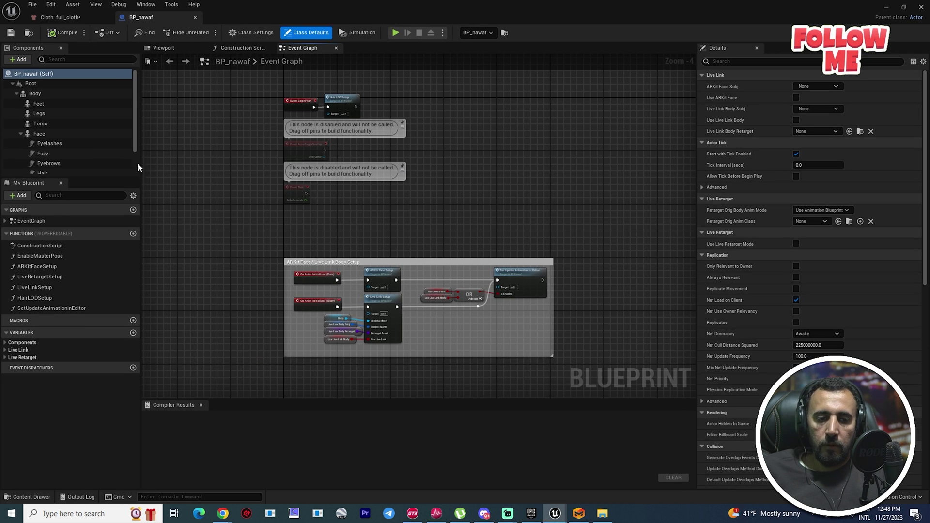
click(34, 94)
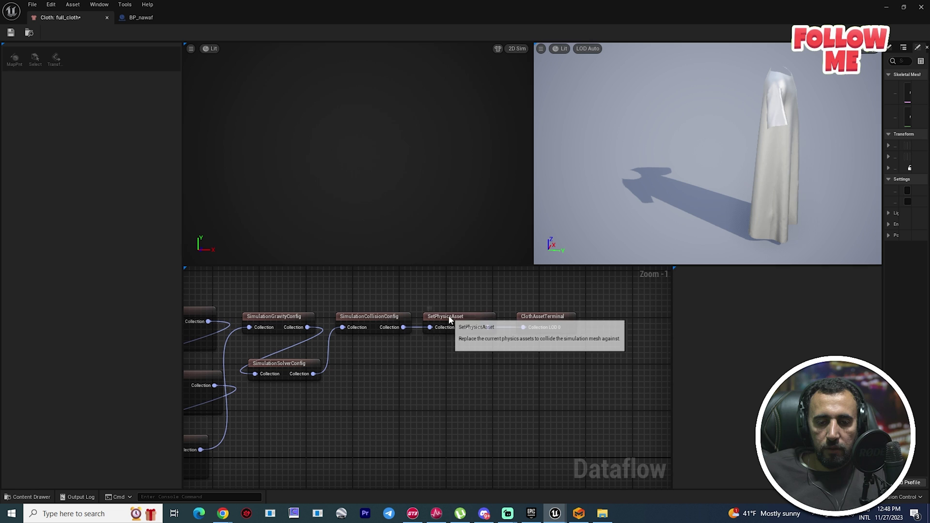
Set the SetPhysicsAsset node's physics asset to m_med_unw_body_Physics in the full_cloth graph
click(452, 321)
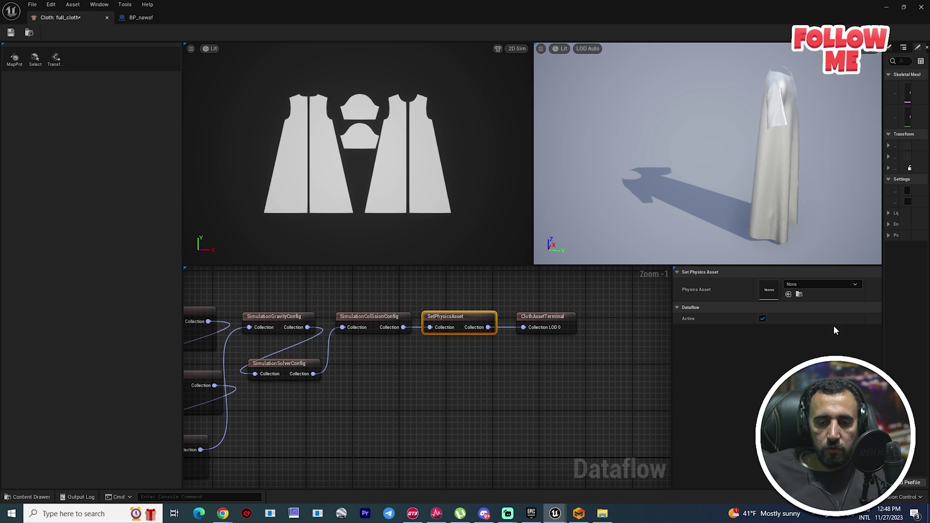
click(818, 284)
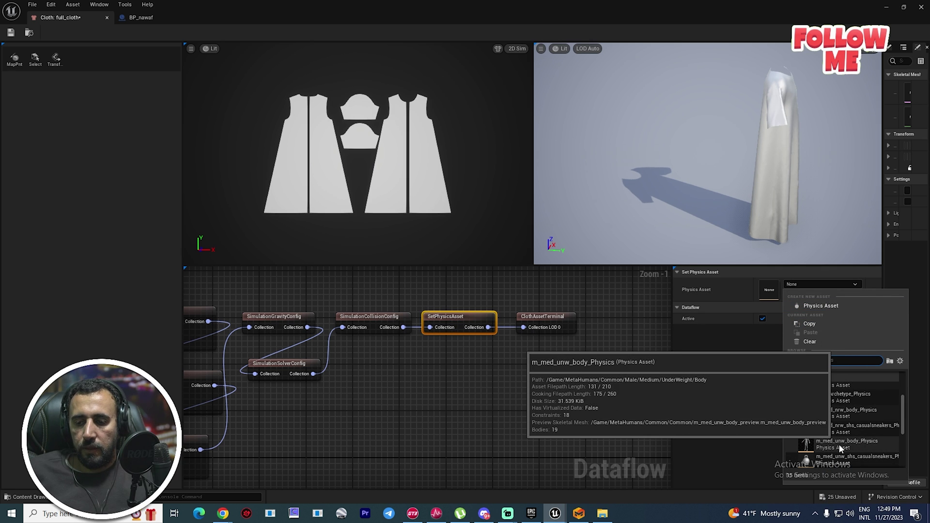
click(839, 444)
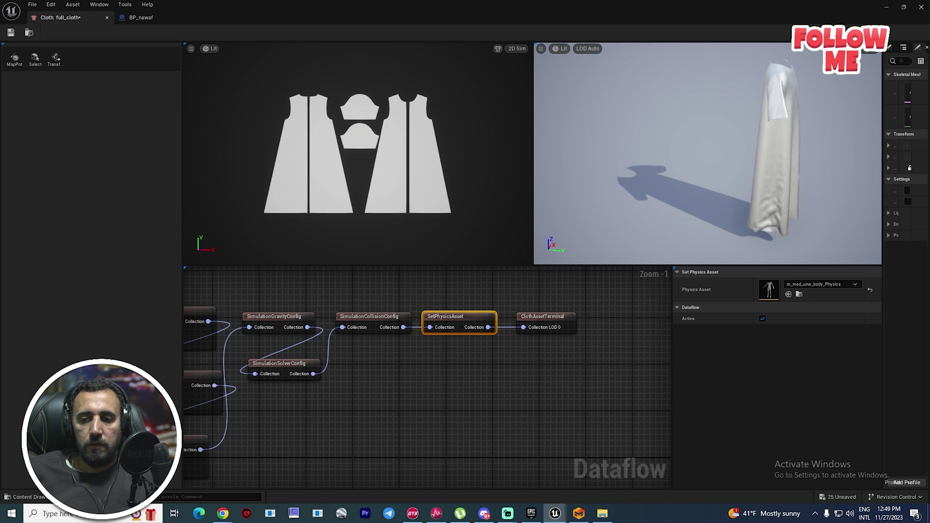
Widen the preview scene settings and set the preview Skeletal Mesh Asset to m_med_unw_body
click(545, 317)
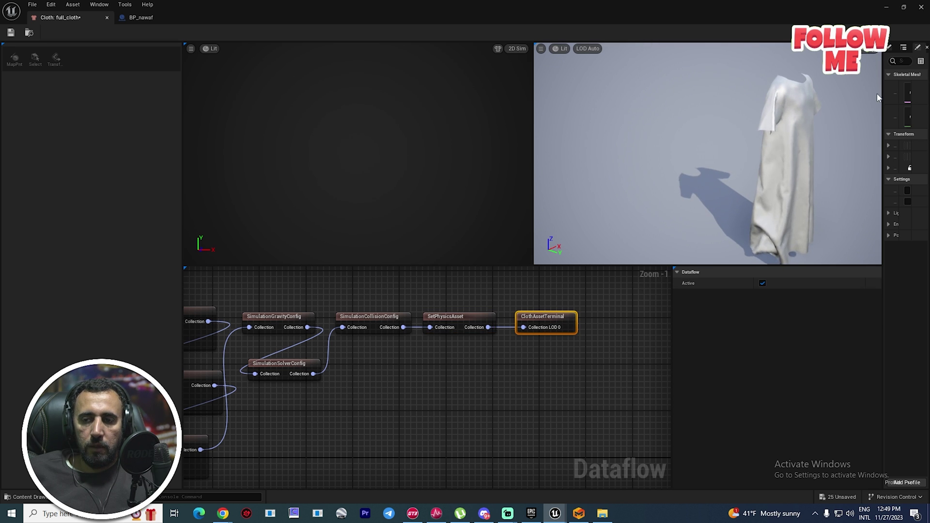
drag(882, 96, 757, 100)
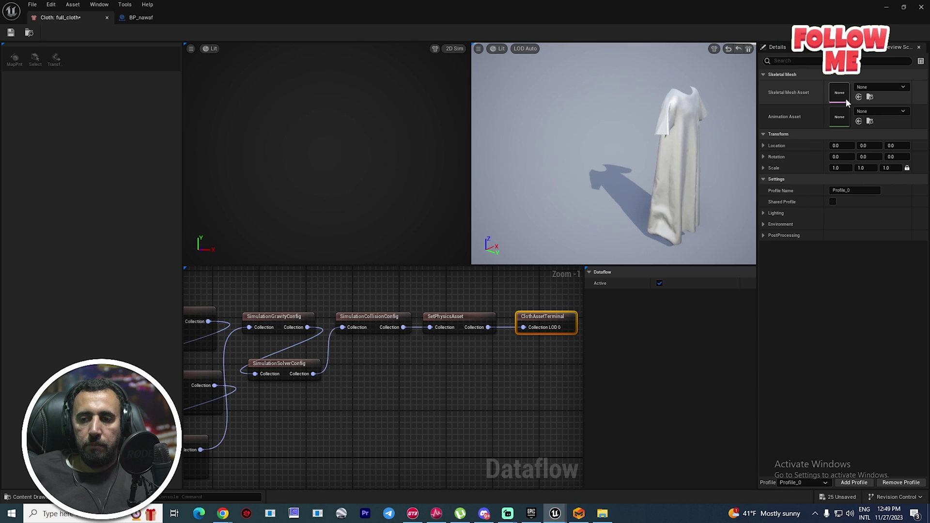
scroll(469, 384, down, 1)
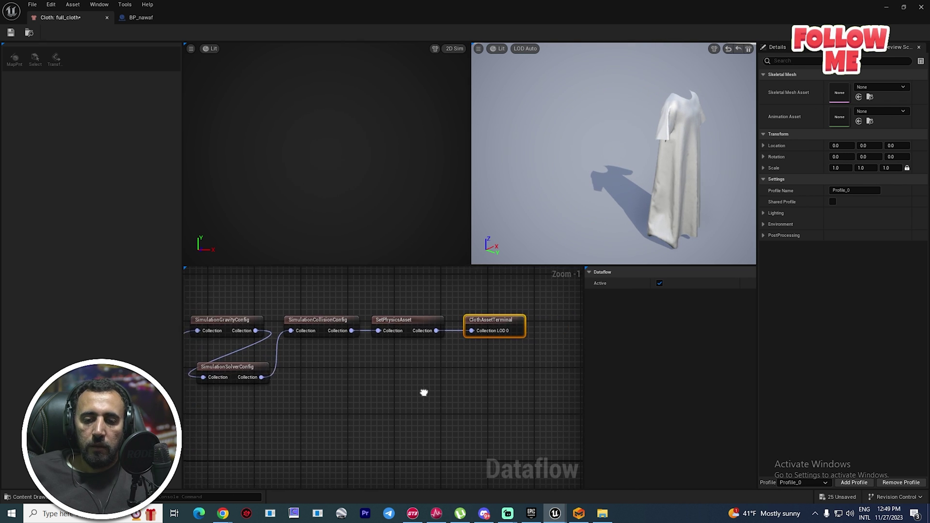
scroll(424, 391, up, 2)
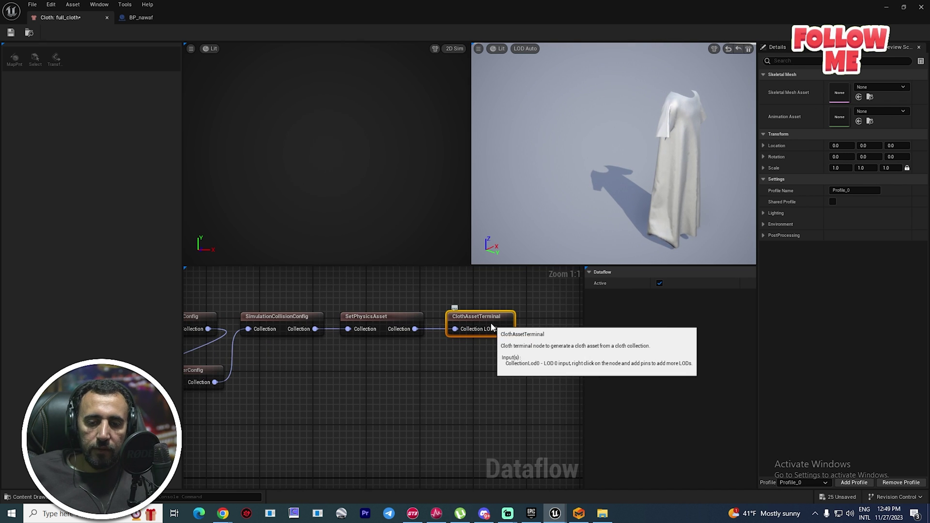
click(876, 86)
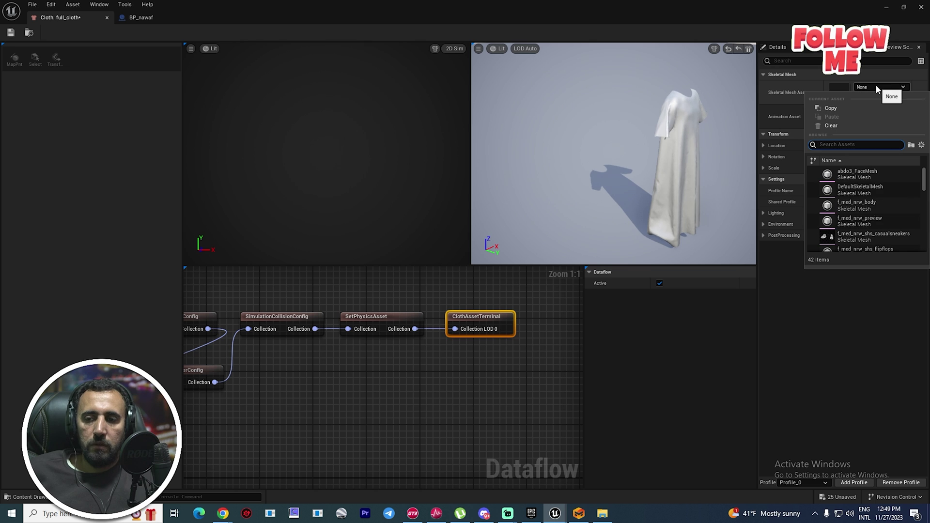
mouse_move(864, 221)
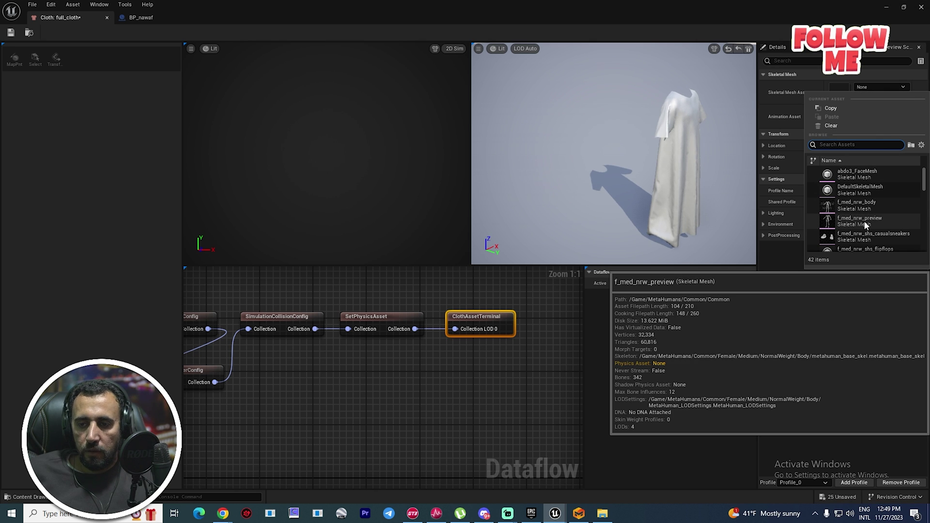
scroll(888, 226, down, 5)
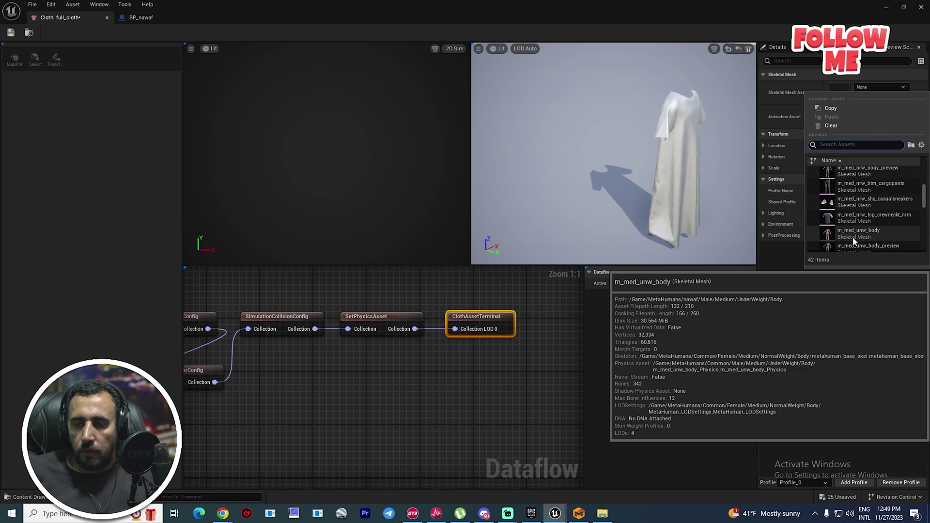
click(855, 236)
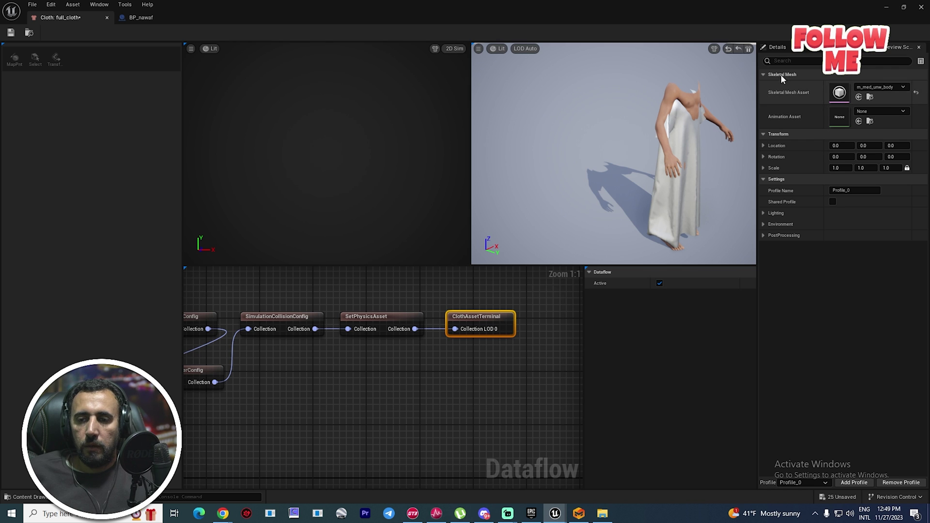
Reset the cloth simulation in the preview and examine how the garment falls on the body from the front
click(727, 50)
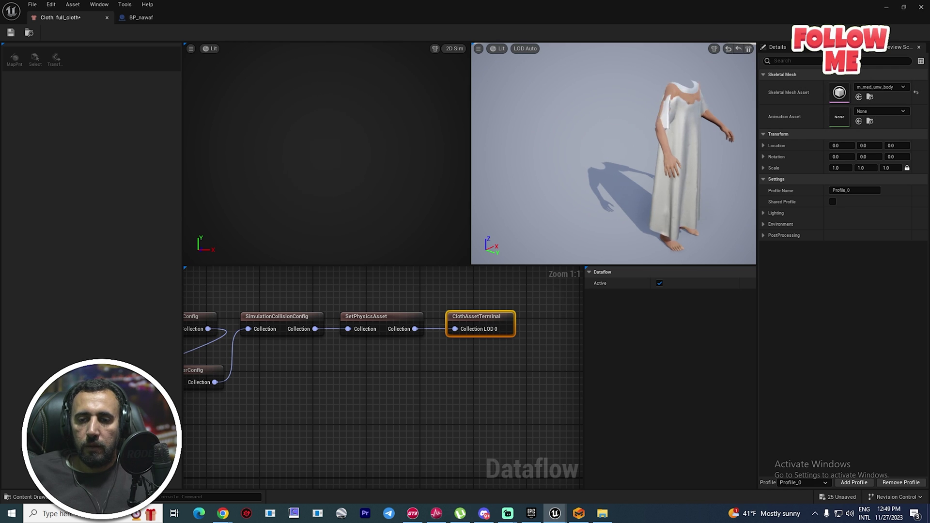
alt+drag(720, 184, 639, 162)
alt+drag(720, 184, 695, 174)
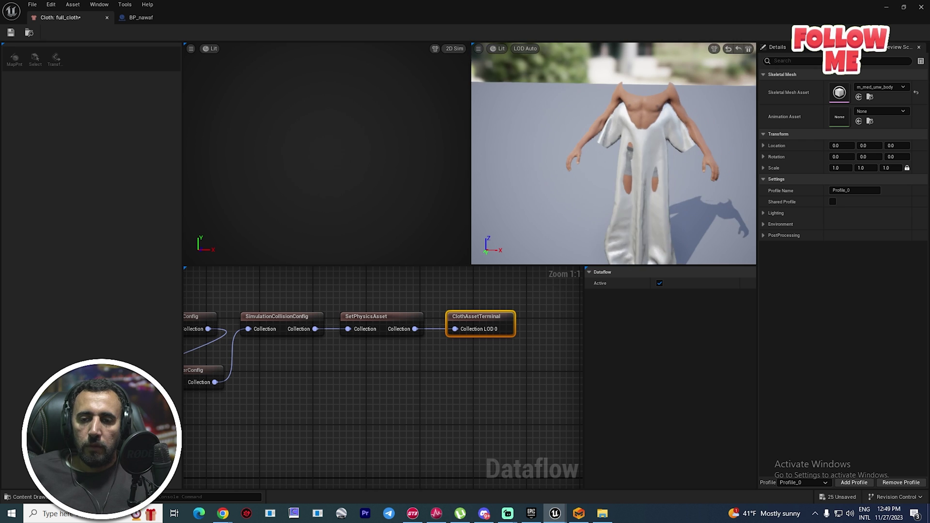
Open the AddWeightMap node's MaxDistance map for painting and reduce the brush size to about 0.055
alt+drag(691, 140, 678, 137)
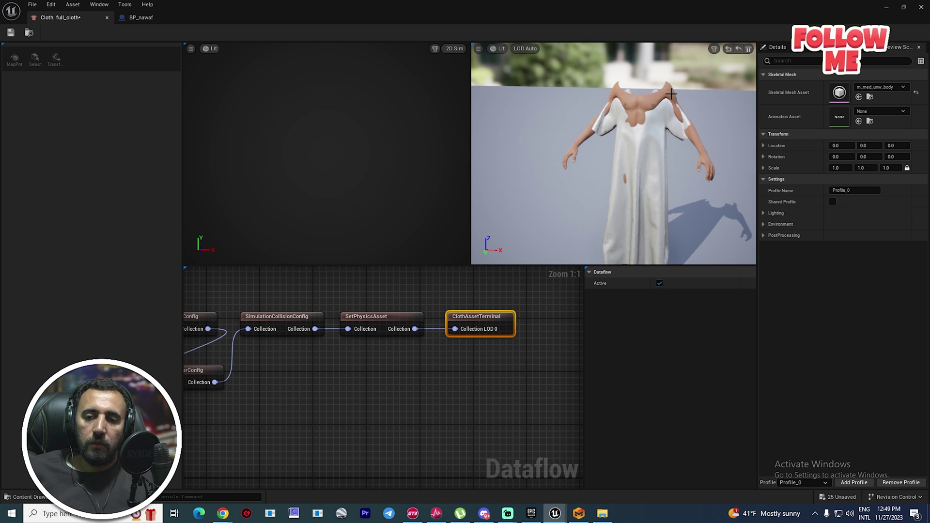
alt+drag(629, 160, 671, 161)
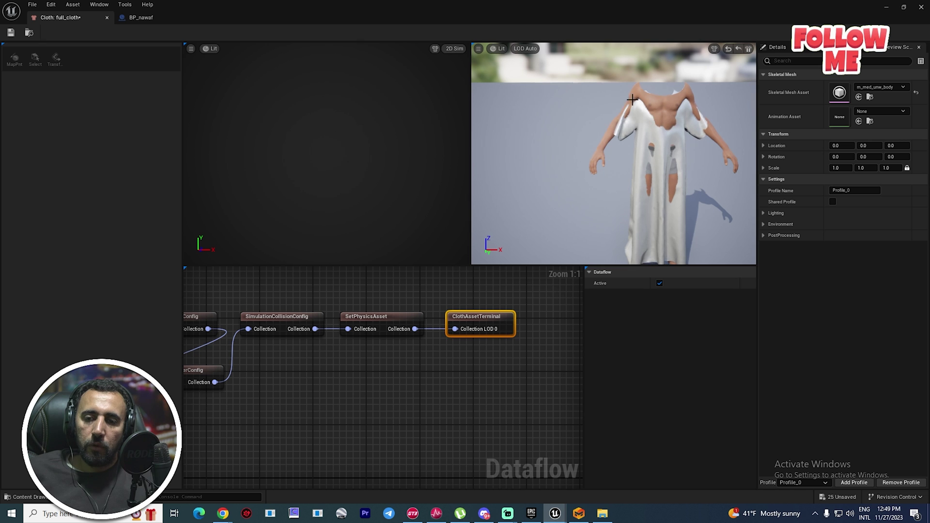
right_drag(463, 375, 581, 397)
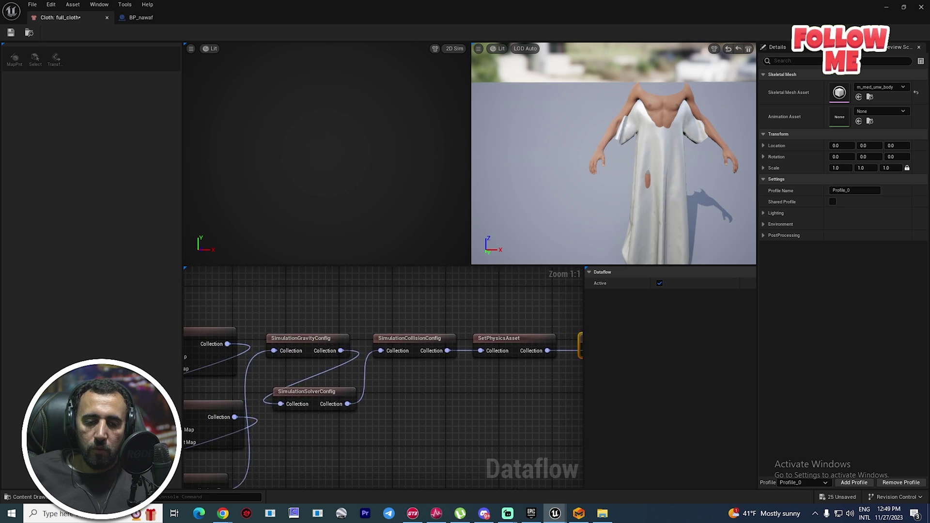
right_drag(296, 395, 349, 382)
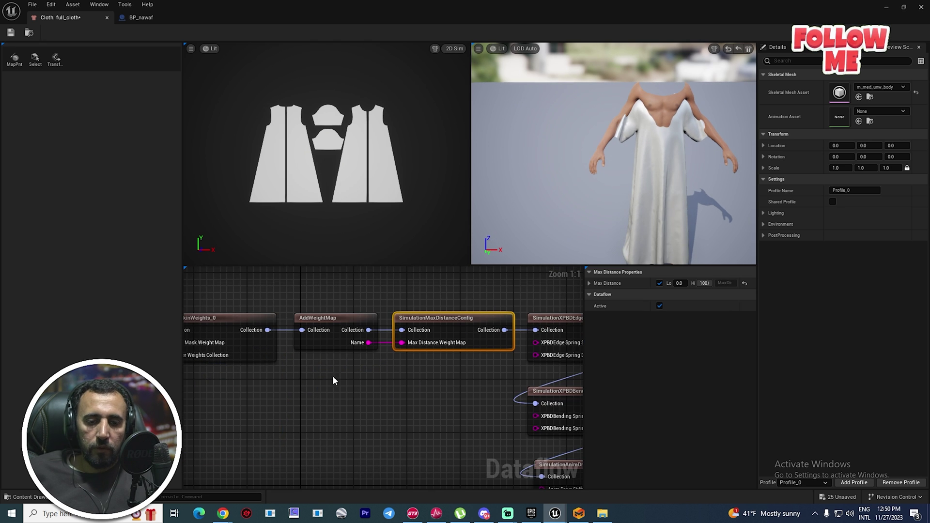
right_drag(333, 381, 383, 392)
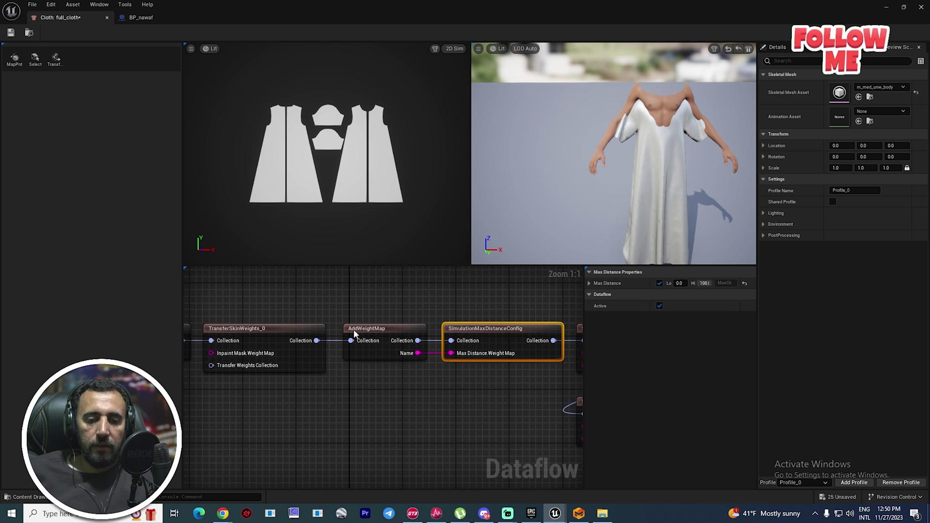
click(358, 329)
scroll(362, 121, up, 5)
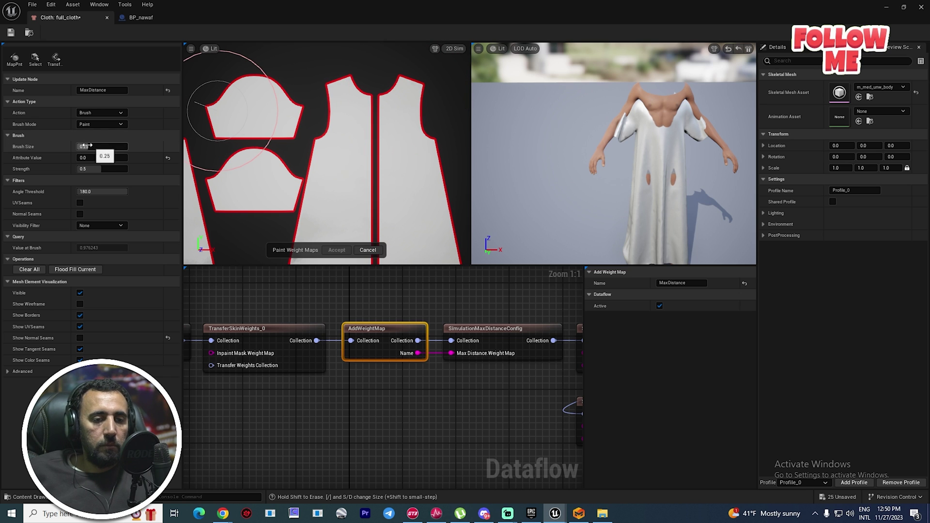
drag(100, 147, 104, 146)
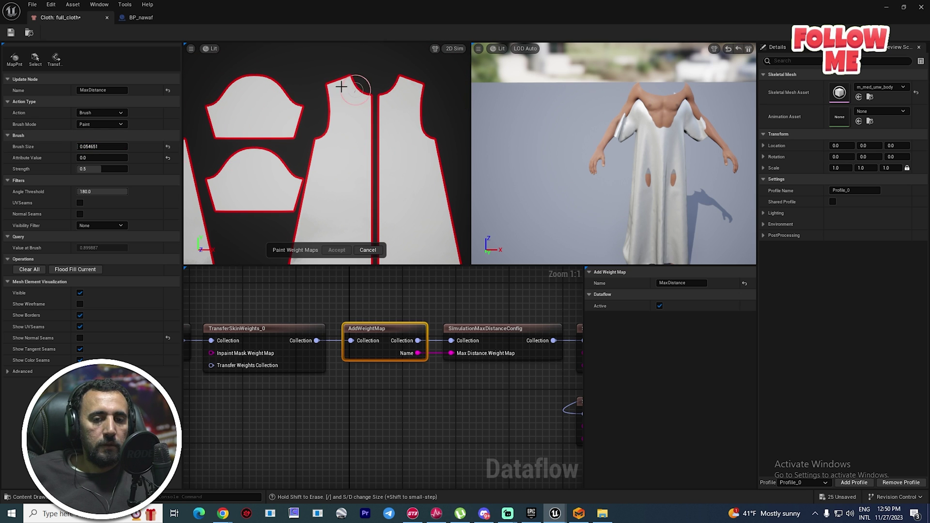
Paint the neck and shoulder areas of the front and back body panels with value 0.0 and accept the weight map
drag(344, 82, 364, 78)
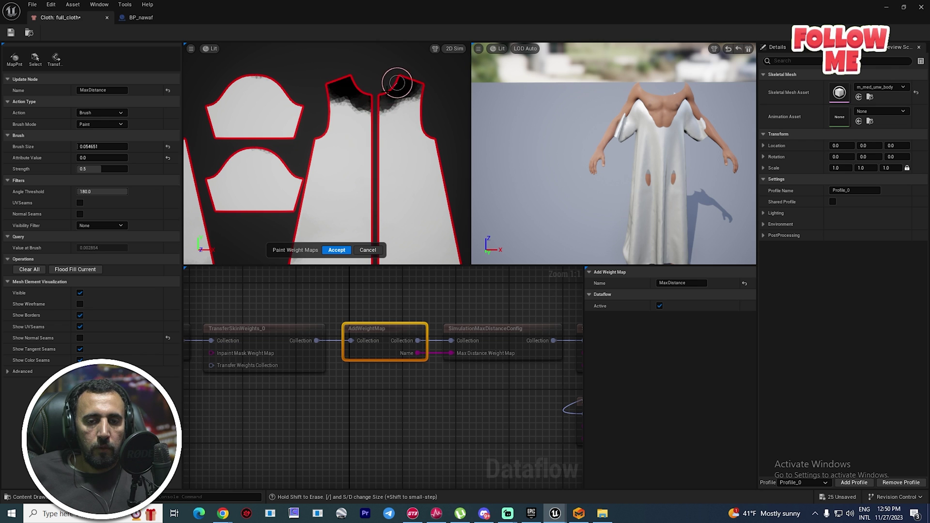
right_drag(366, 73, 549, 101)
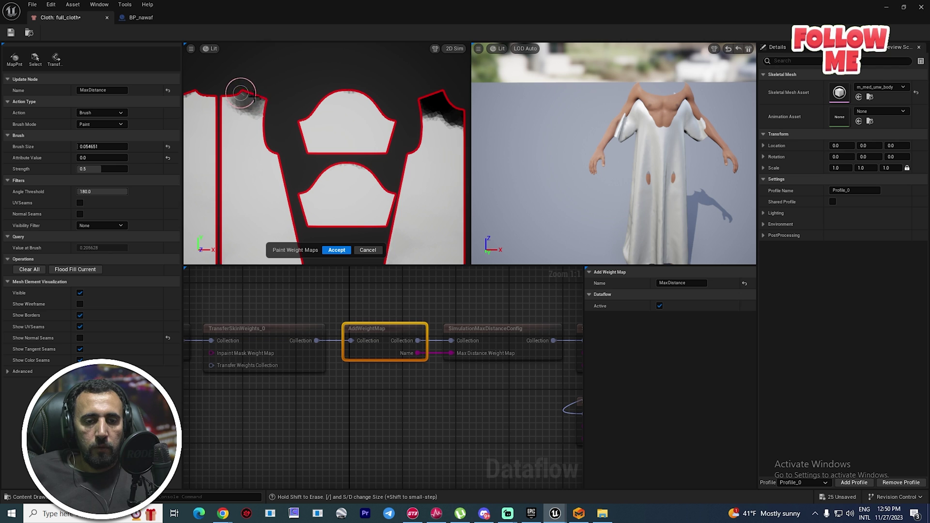
right_drag(299, 100, 408, 108)
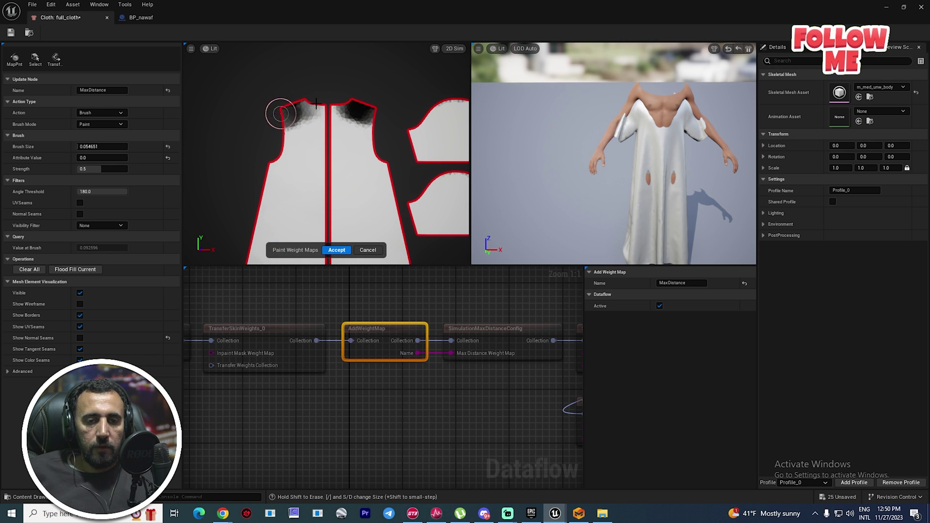
mouse_move(328, 108)
mouse_down()
mouse_move(348, 105)
mouse_move(329, 109)
mouse_up()
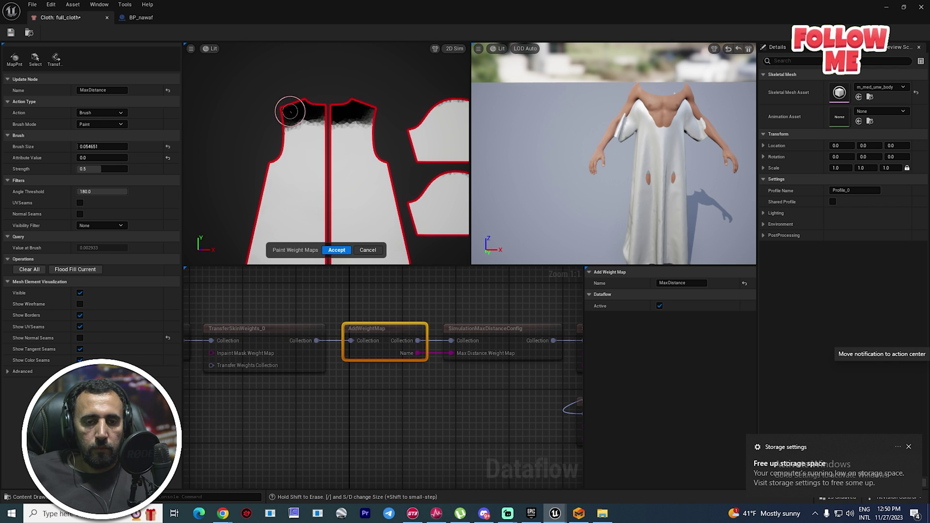
click(337, 250)
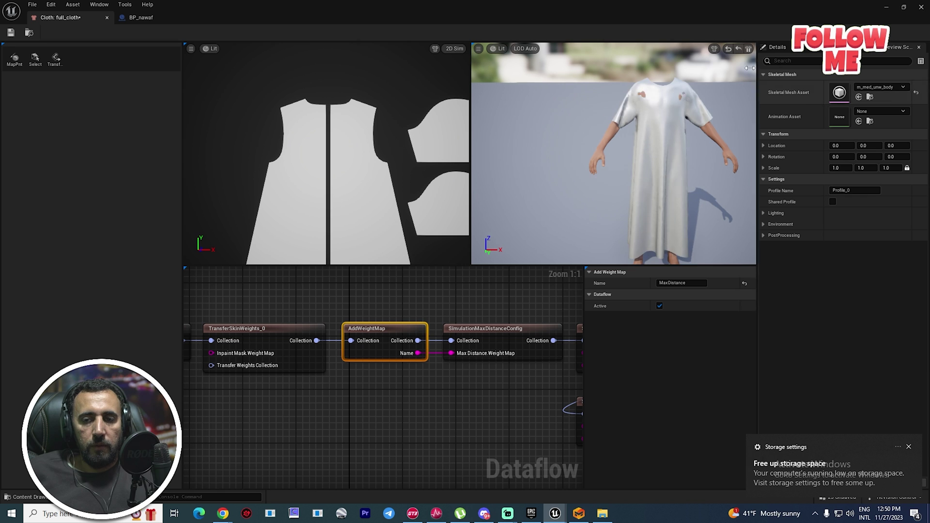
Reset the cloth simulation and examine how the garment hangs on the body from the front and side
right_drag(703, 158, 744, 178)
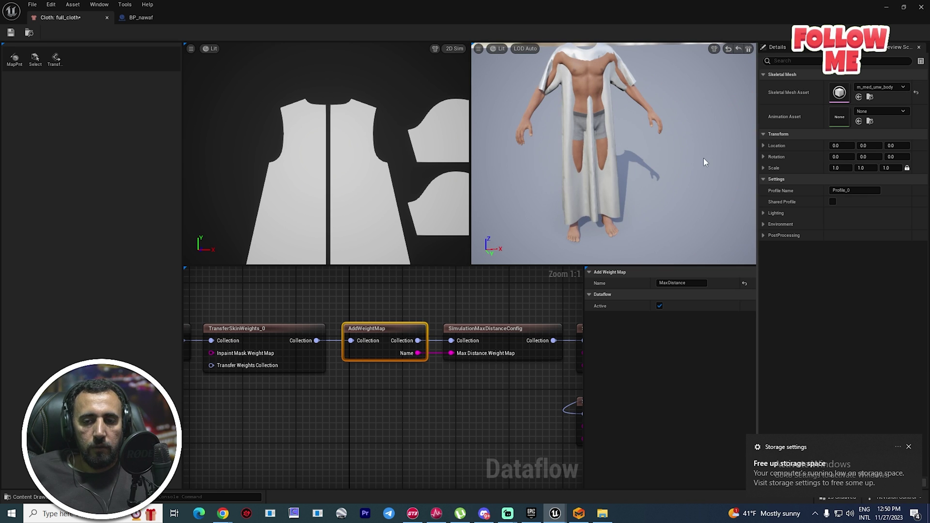
click(728, 49)
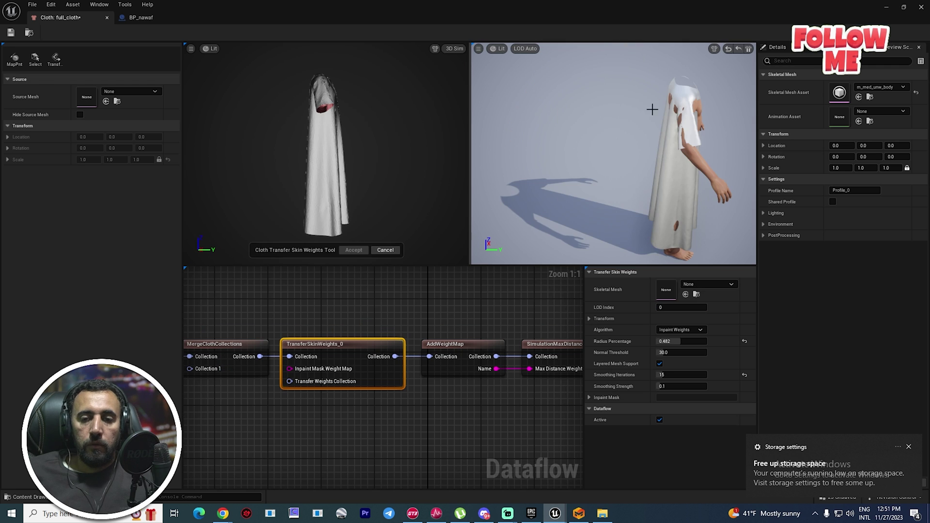
drag(650, 106, 609, 159)
right_drag(609, 159, 581, 161)
Set the TransferSkinWeights_0 node's skeletal mesh to m_med_unw_body
right_drag(400, 402, 557, 403)
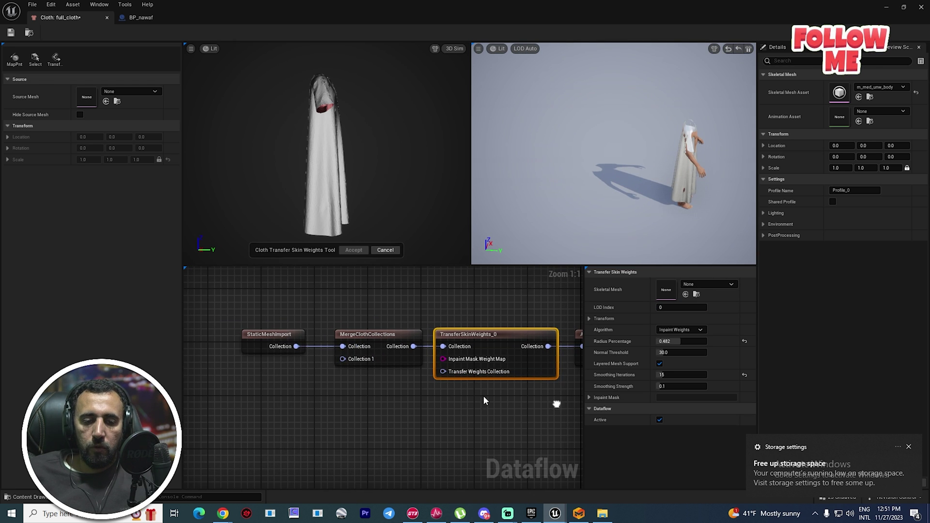
right_drag(362, 398, 269, 400)
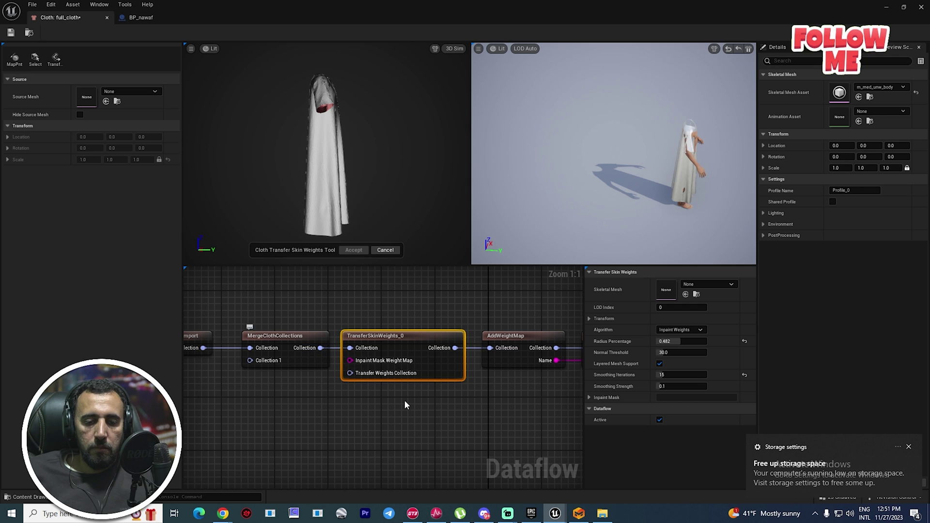
right_drag(405, 405, 375, 403)
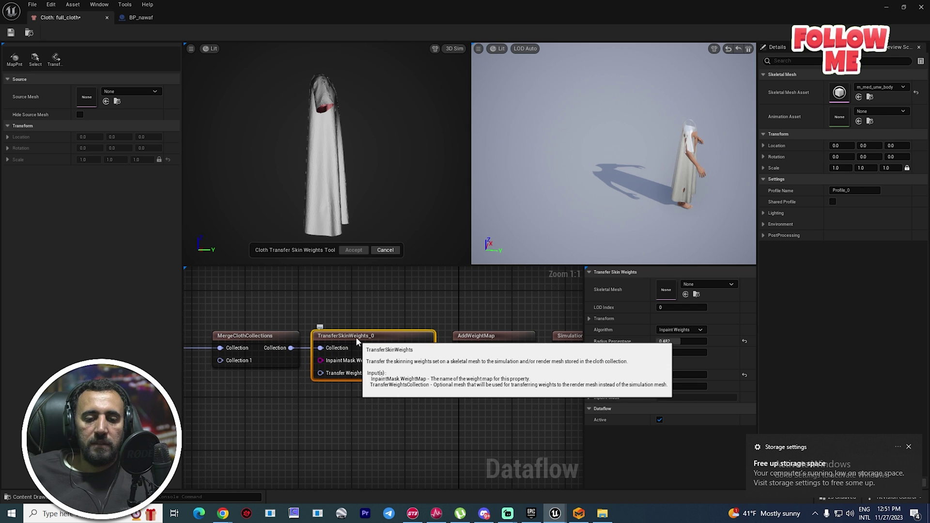
click(706, 284)
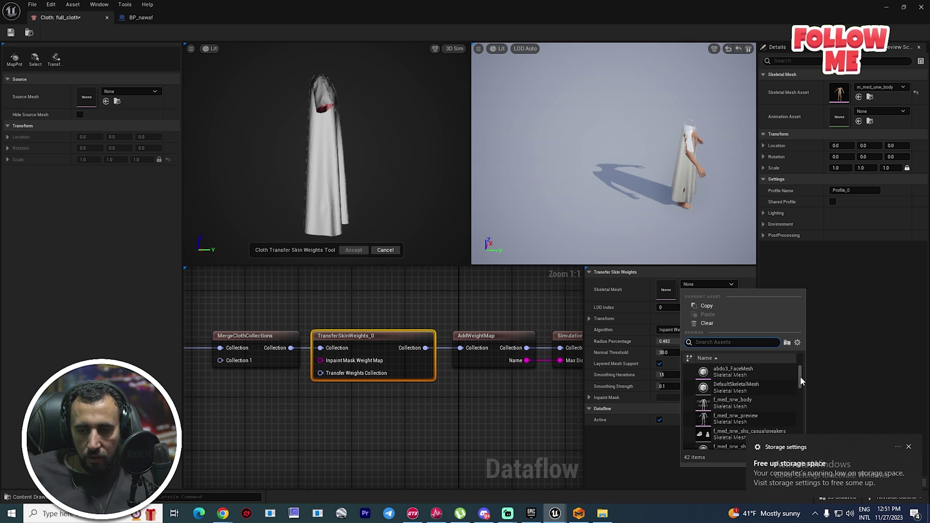
drag(800, 377, 804, 420)
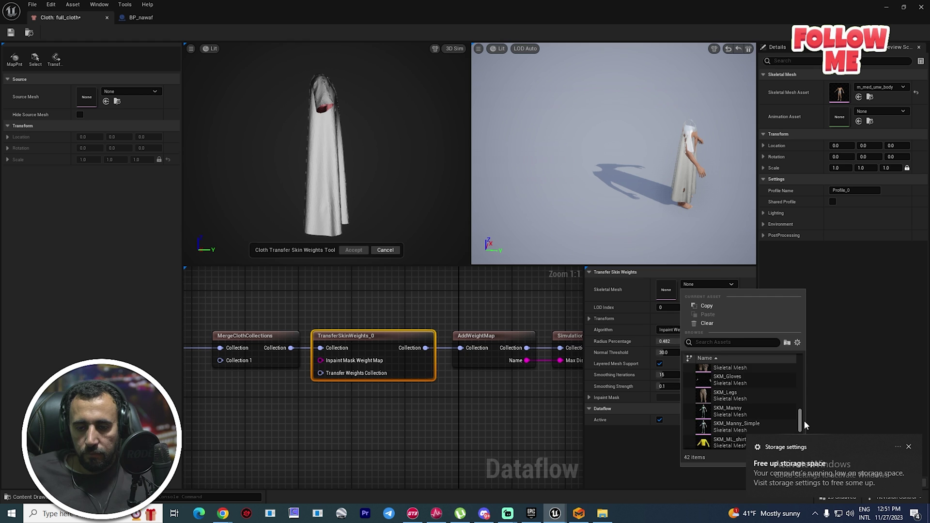
click(728, 397)
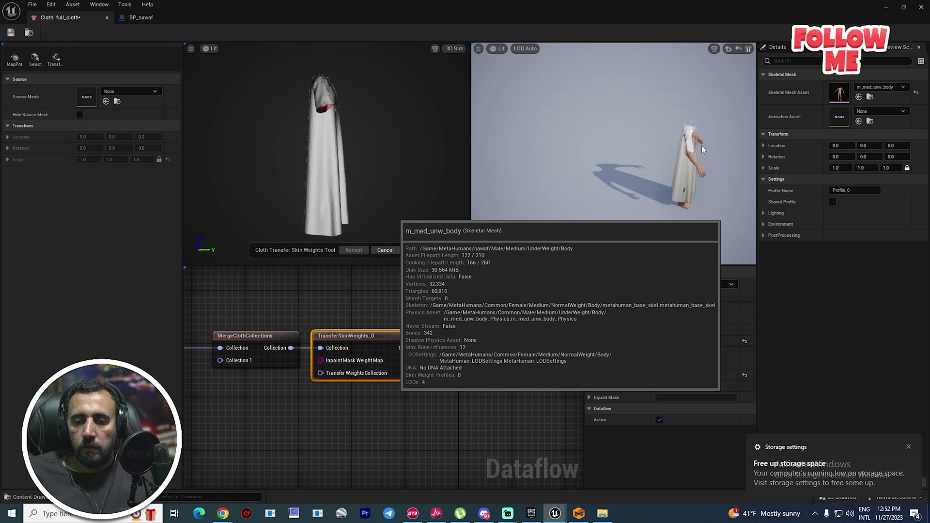
Examine the simulated garment on the static body up close and from a distance, checking the shoulders, sleeves and hem
alt+drag(702, 171, 636, 166)
scroll(681, 168, up, 3)
scroll(645, 169, up, 6)
scroll(642, 170, down, 2)
scroll(640, 176, down, 5)
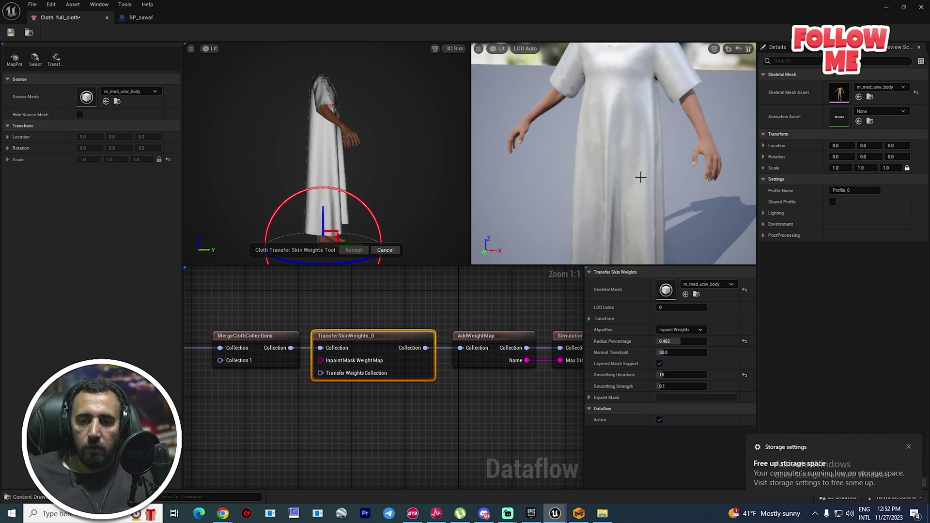
drag(648, 197, 525, 223)
scroll(631, 212, up, 5)
alt+drag(631, 213, 625, 242)
scroll(619, 201, down, 8)
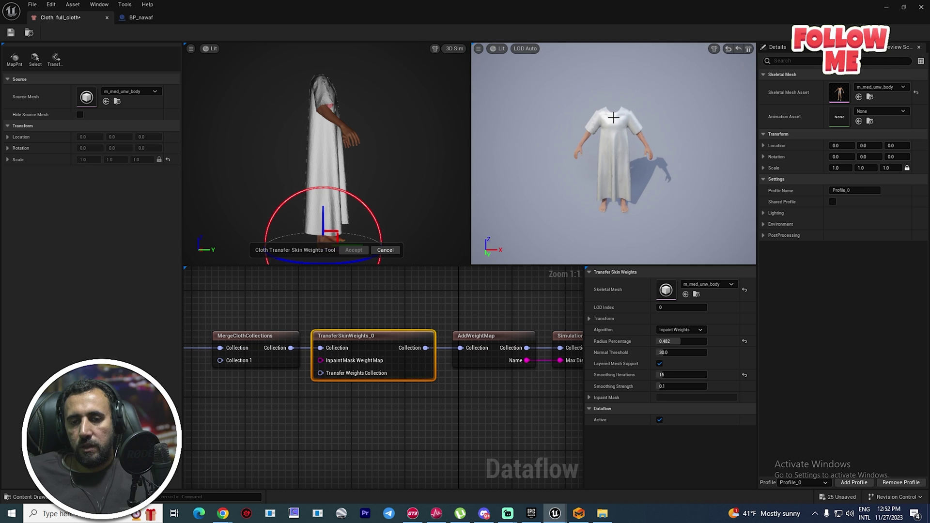
alt+right_drag(614, 118, 642, 117)
drag(626, 223, 692, 223)
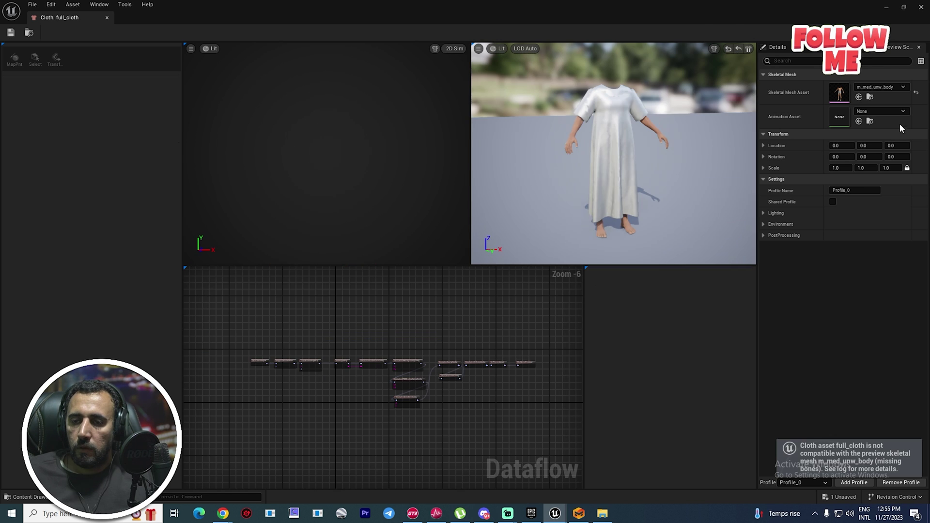
Search the animation assets for "rrr" and assign the matching sequence ending in 1 as the preview Animation Asset
click(876, 111)
text(r)
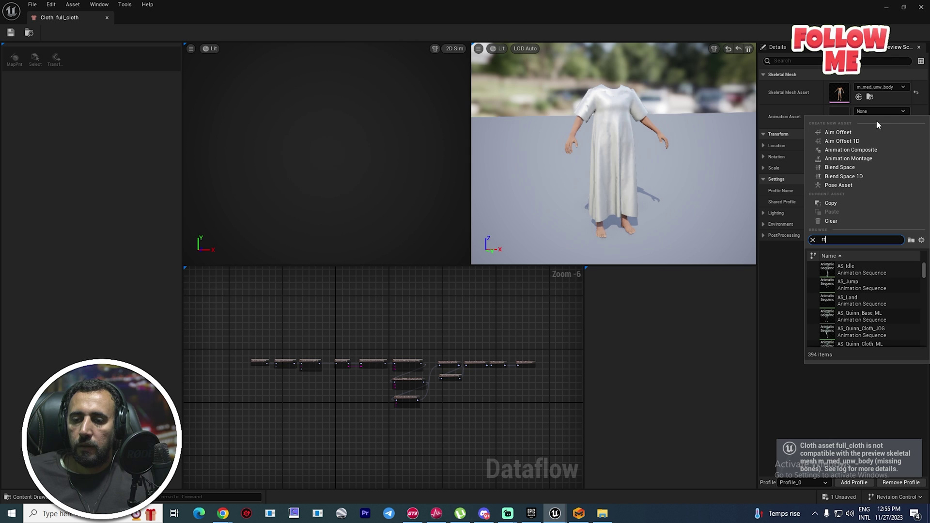
text(rr)
click(889, 280)
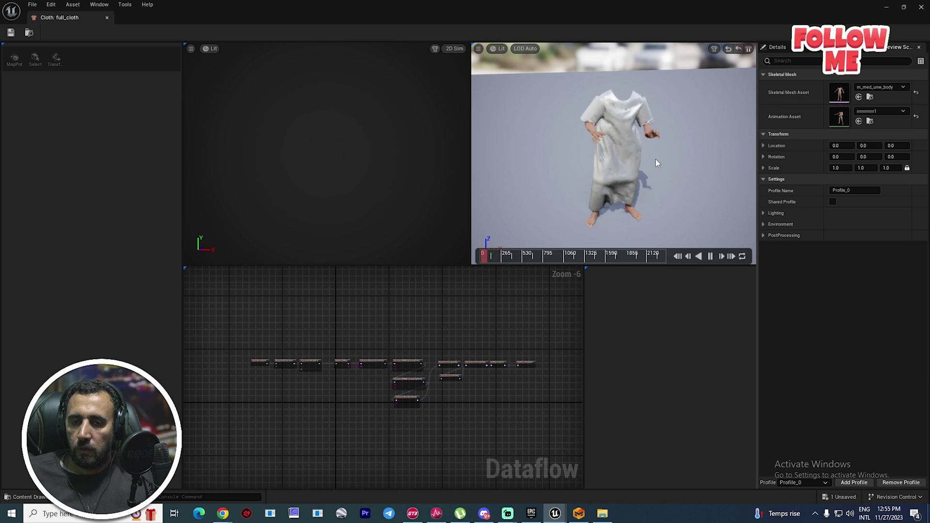
Examine the garment from several angles while the animation plays, looking for places where the body pokes through the cloth
alt+drag(650, 170, 605, 138)
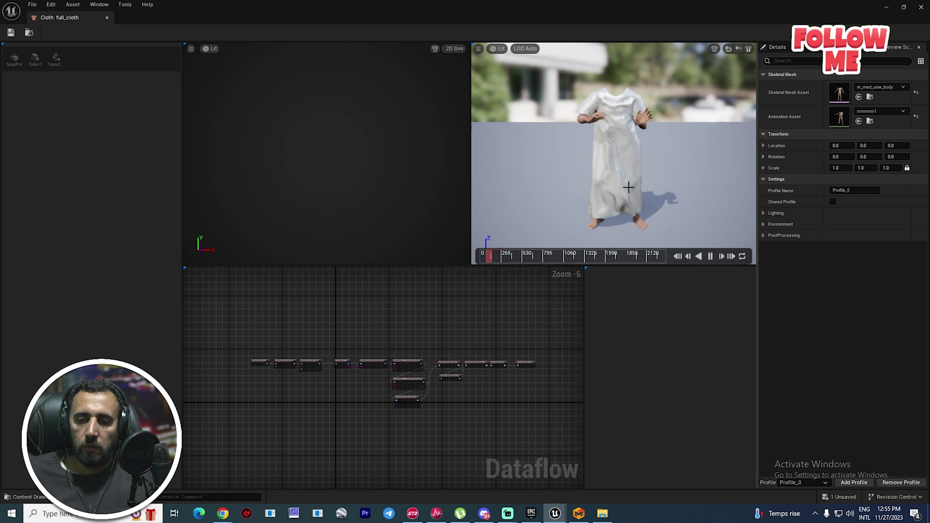
drag(625, 189, 649, 182)
alt+drag(620, 119, 594, 143)
scroll(621, 100, up, 4)
scroll(620, 98, down, 5)
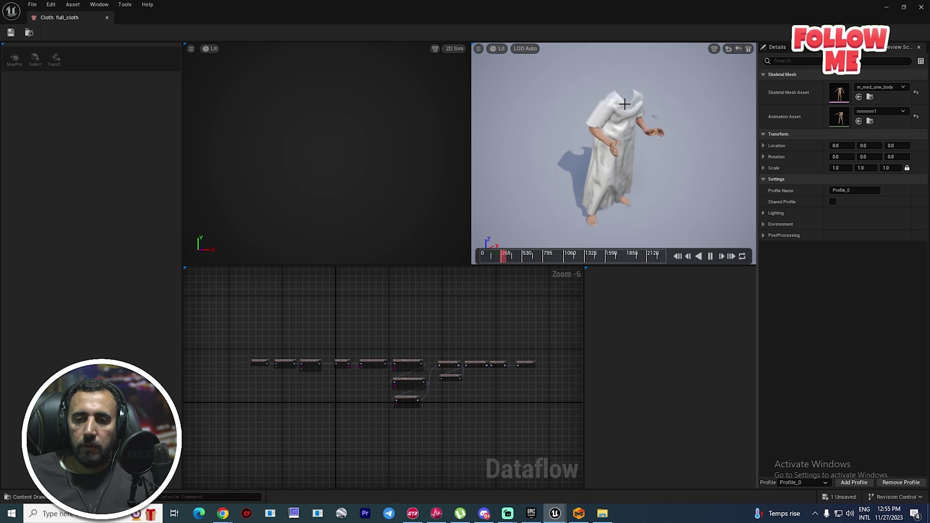
alt+drag(620, 98, 545, 101)
scroll(621, 100, up, 4)
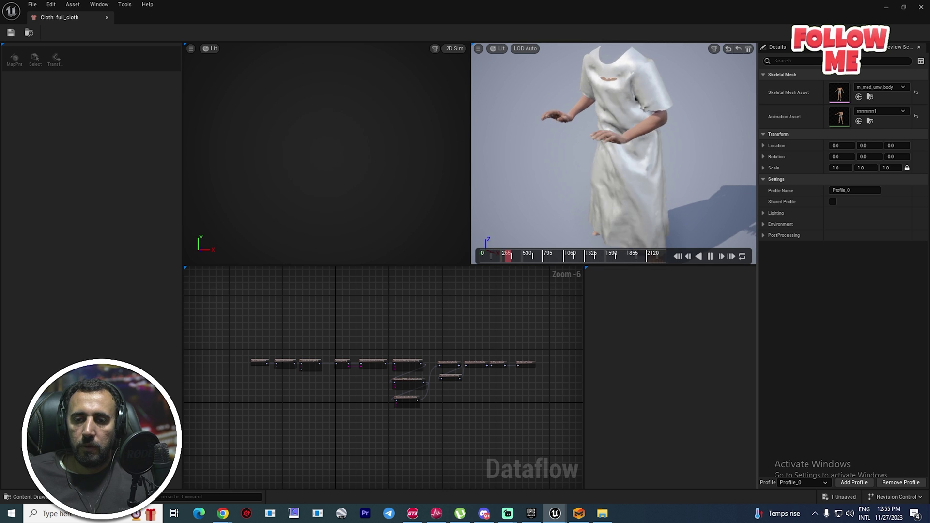
alt+drag(620, 100, 746, 100)
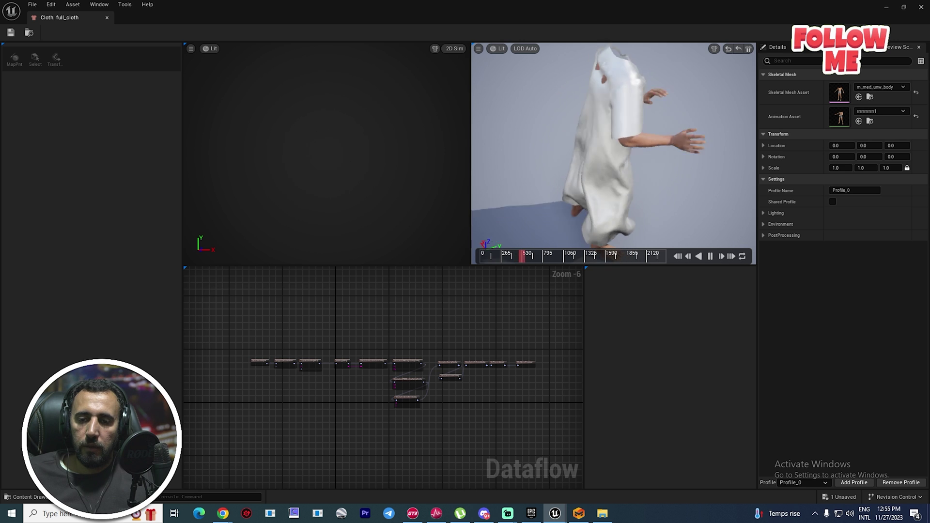
drag(610, 93, 663, 86)
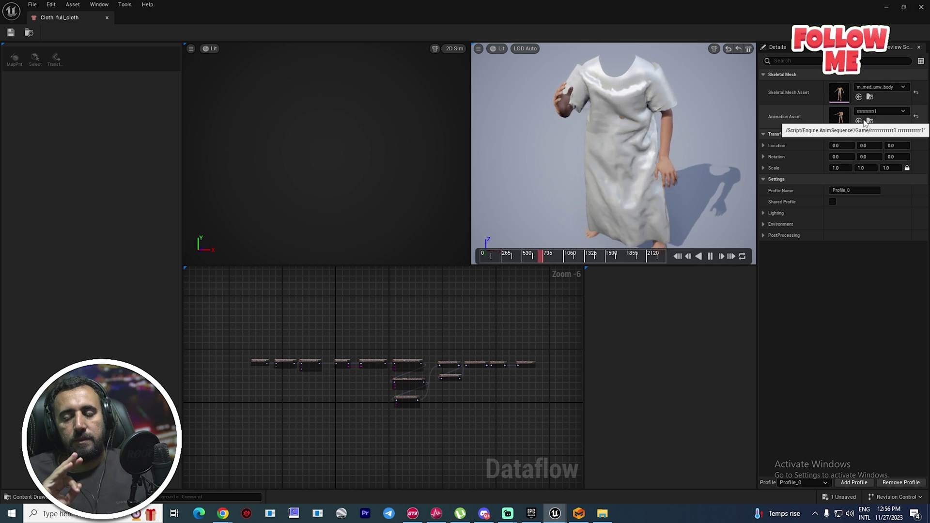
Open the physics asset assigned to the SetPhysicsAsset node and view its collision capsules around the hips and thighs
scroll(505, 357, up, 6)
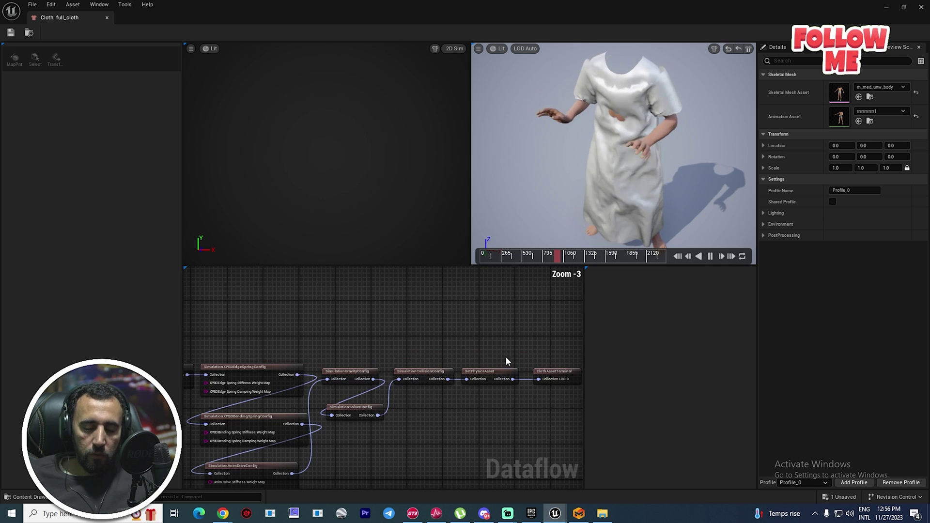
right_drag(497, 361, 475, 328)
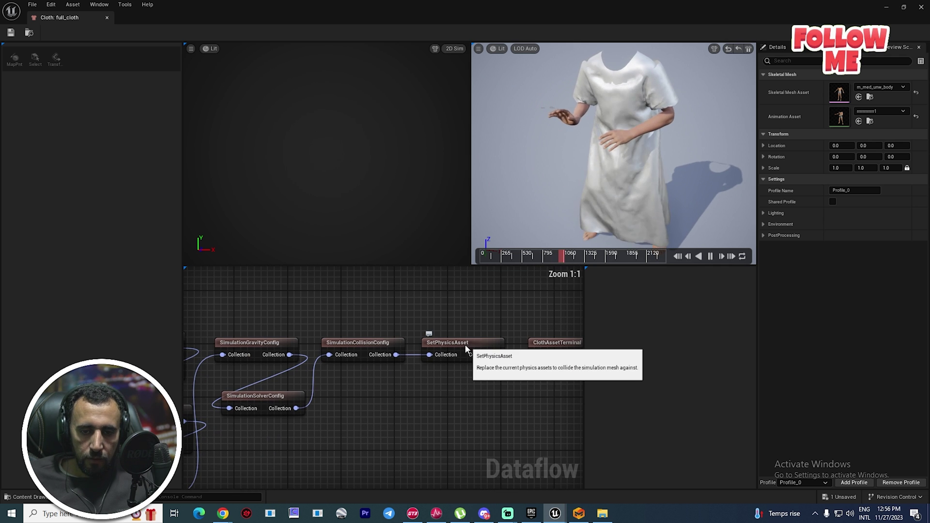
click(462, 344)
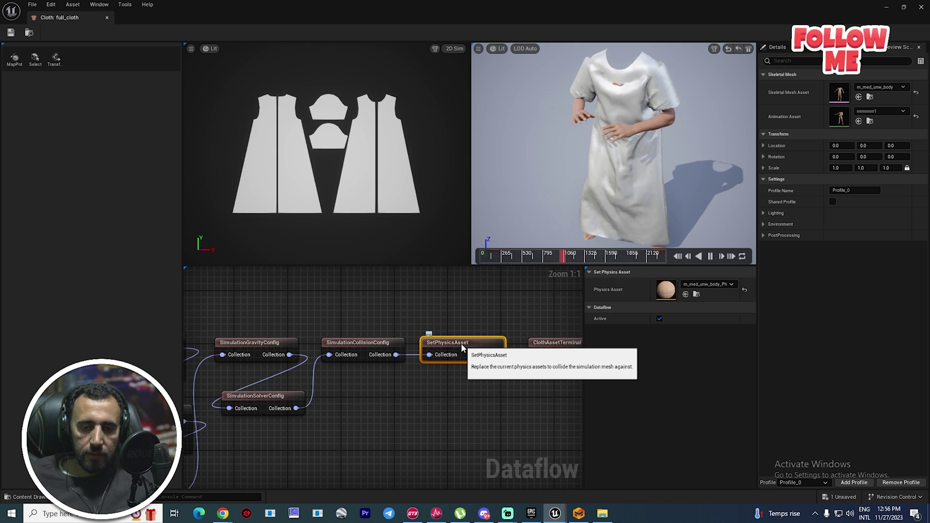
double_click(666, 290)
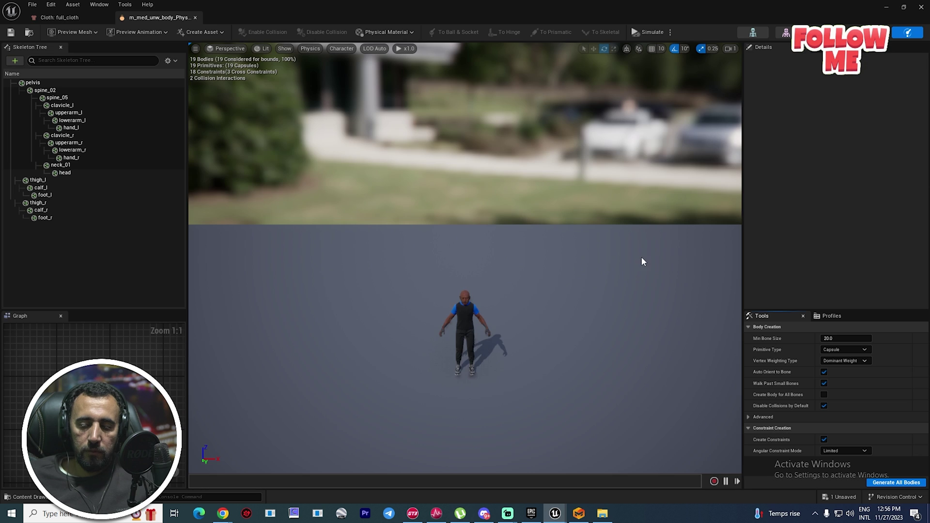
scroll(484, 317, up, 8)
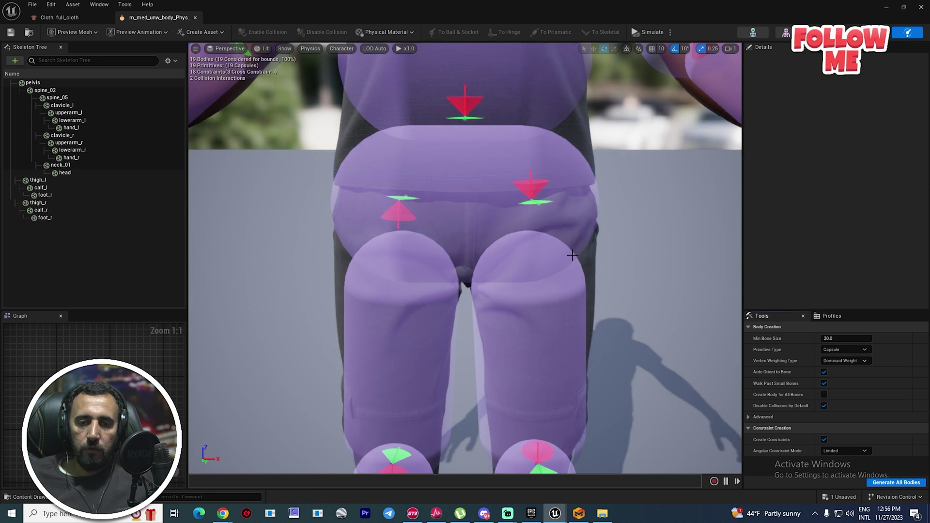
Regenerate all bodies in the physics asset as single convex hulls with minimum bone size 5 and 42 maximum hull vertices
scroll(531, 264, down, 6)
alt+drag(529, 222, 717, 247)
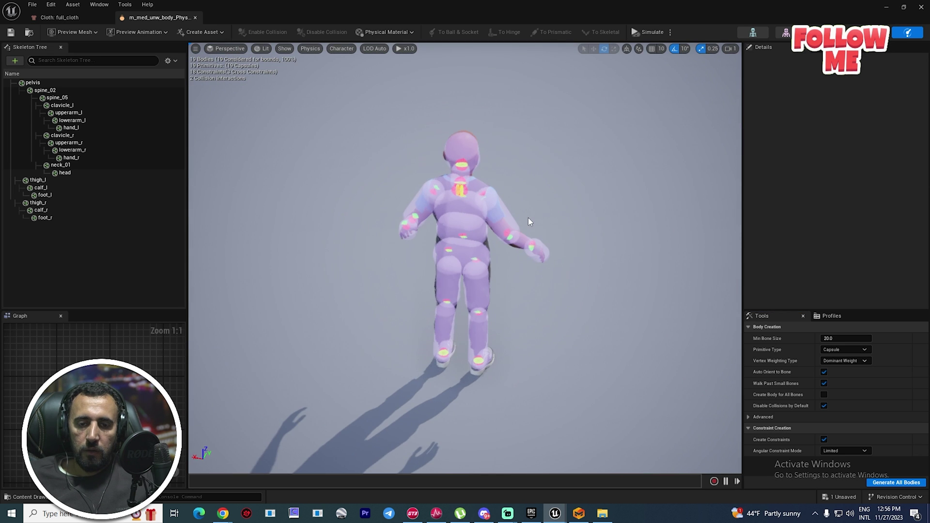
scroll(526, 229, up, 6)
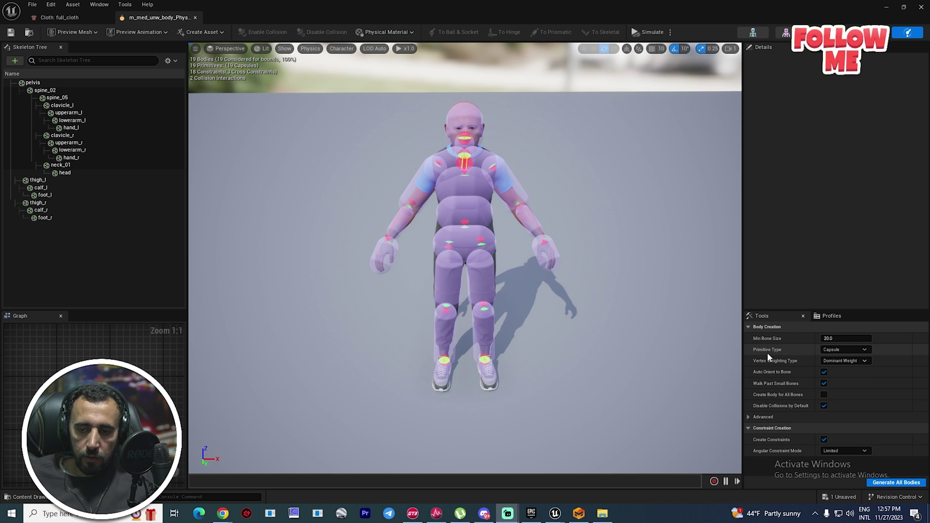
click(829, 349)
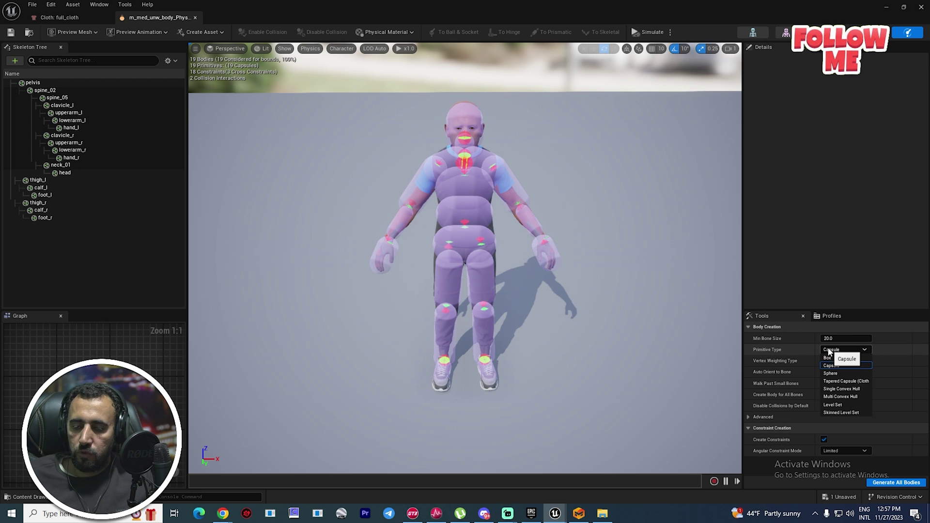
click(847, 389)
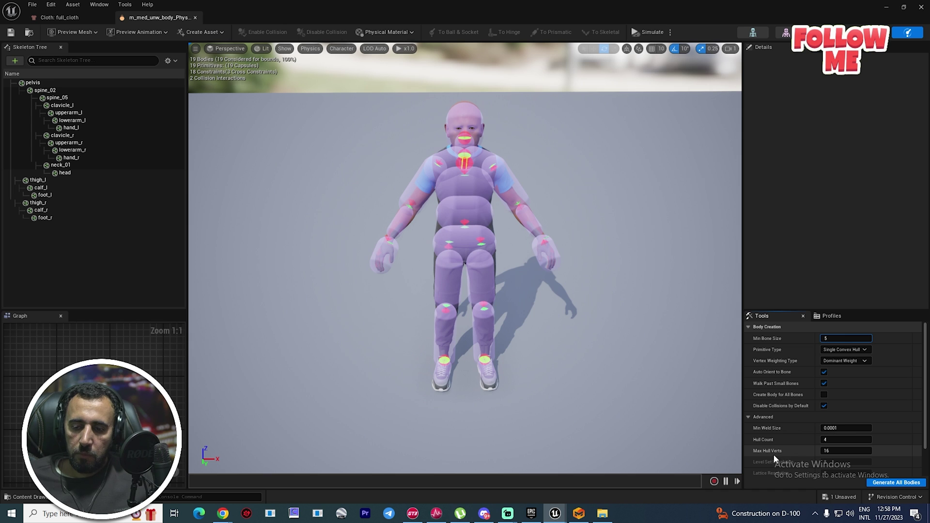
click(846, 451)
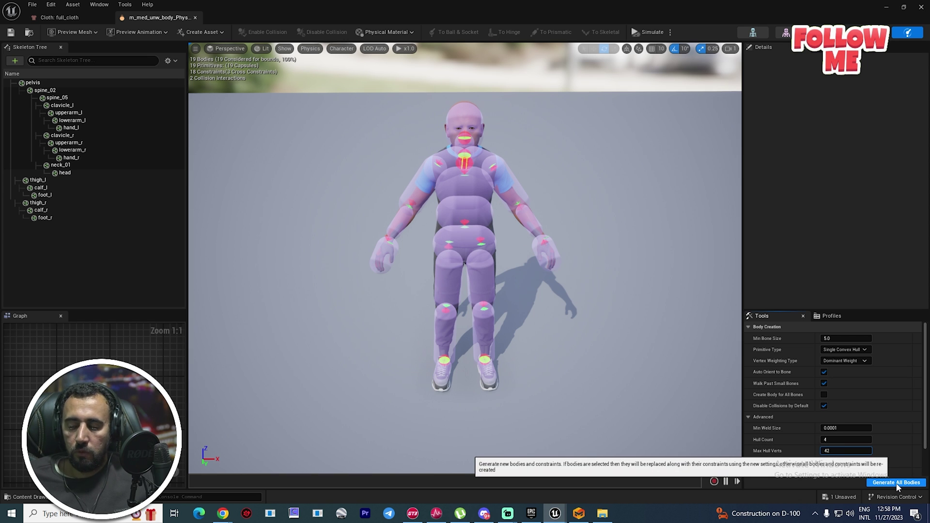
click(896, 483)
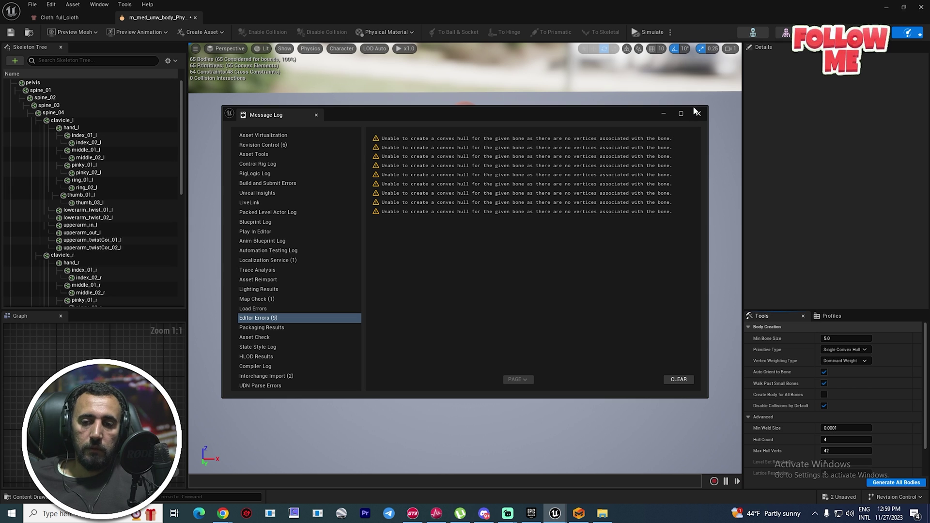
click(698, 114)
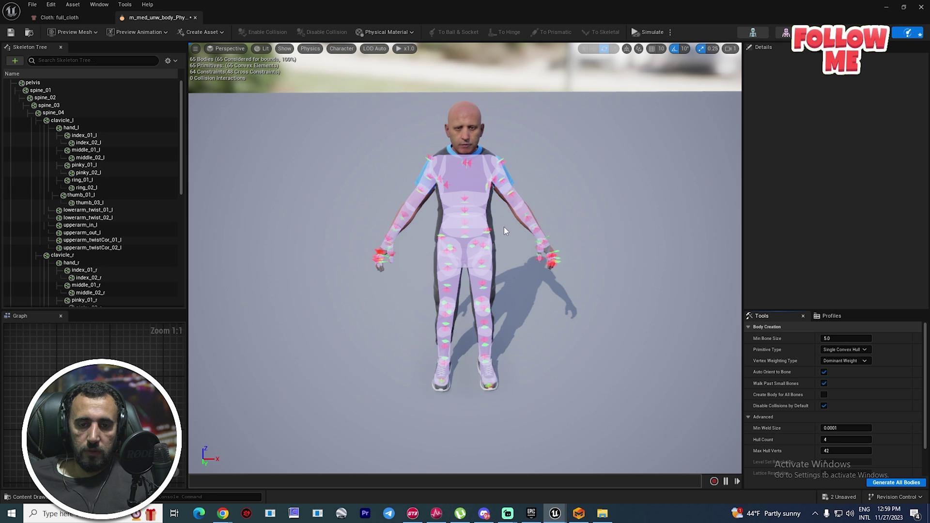
Check the convex hull bodies from the side, return to the full_cloth asset, and restart the simulation in an enlarged preview
alt+drag(504, 231, 669, 246)
alt+right_drag(503, 231, 537, 231)
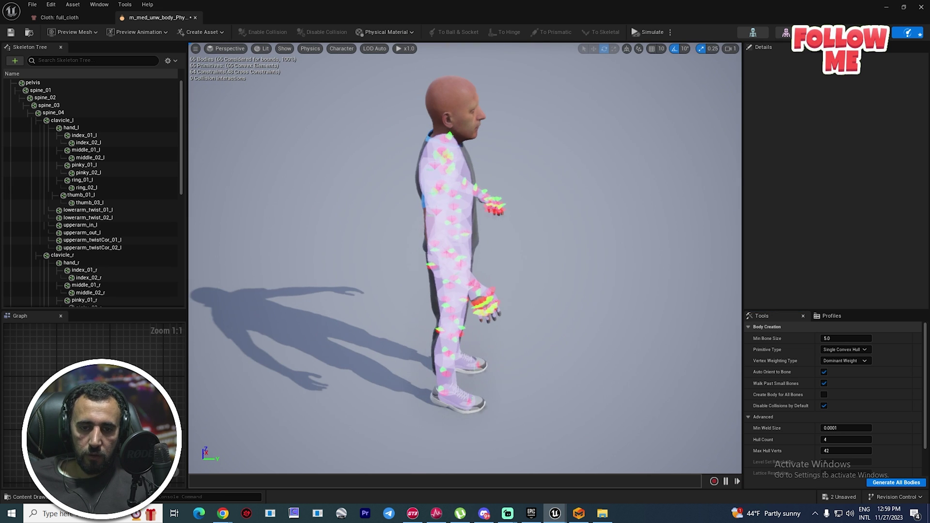
drag(595, 233, 567, 248)
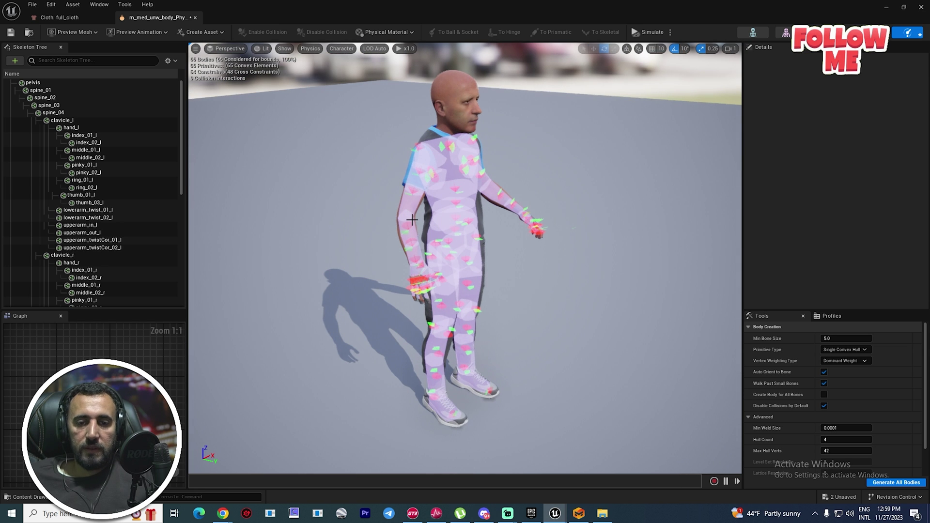
click(68, 18)
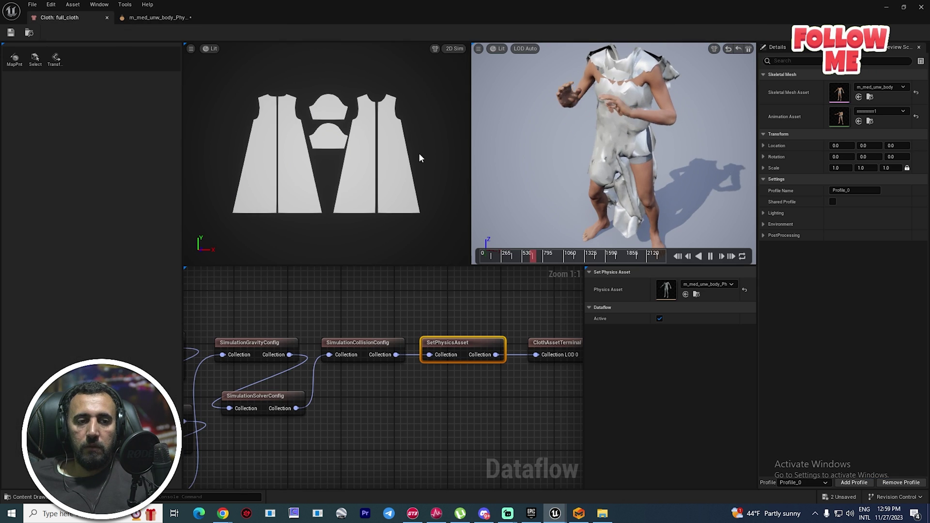
drag(597, 266, 599, 347)
click(728, 49)
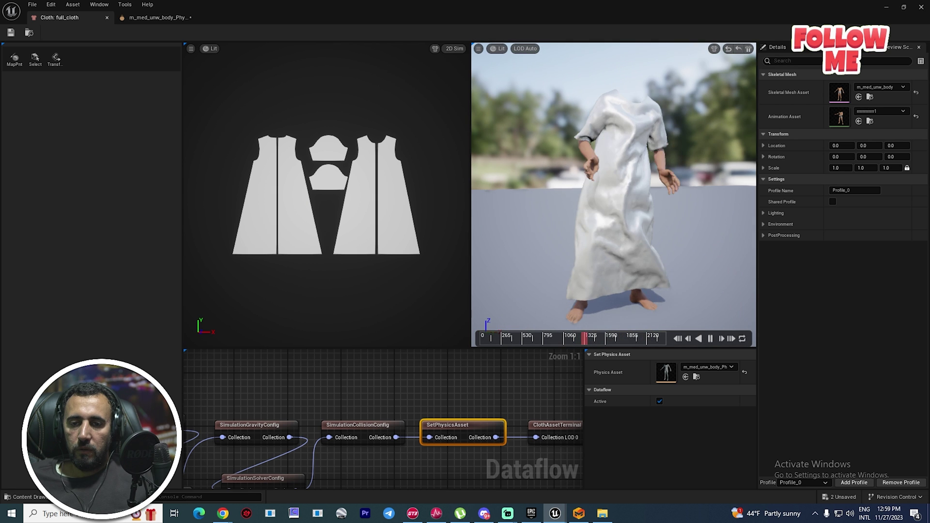
Try collision thicknesses of 1 and 0.5 on the SimulationCollisionConfig node and set it back to 0.7
right_drag(453, 396, 437, 374)
click(337, 410)
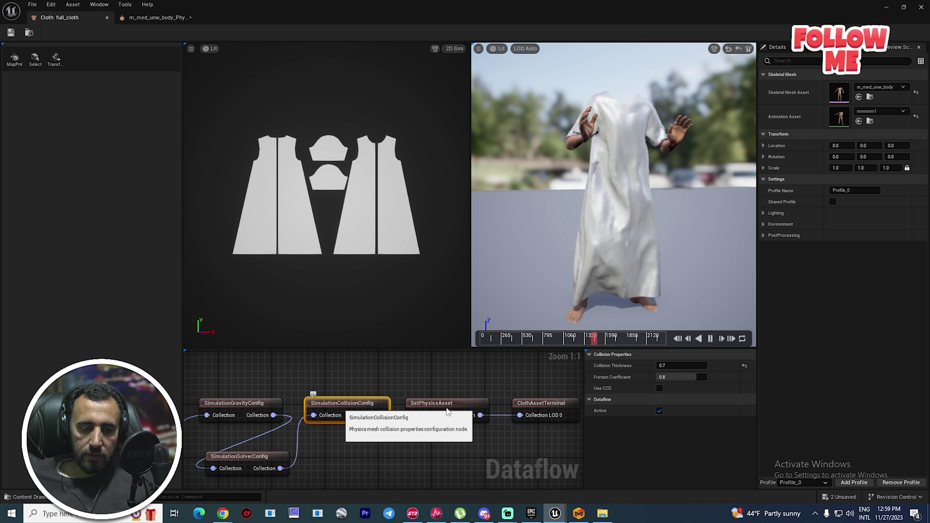
click(680, 365)
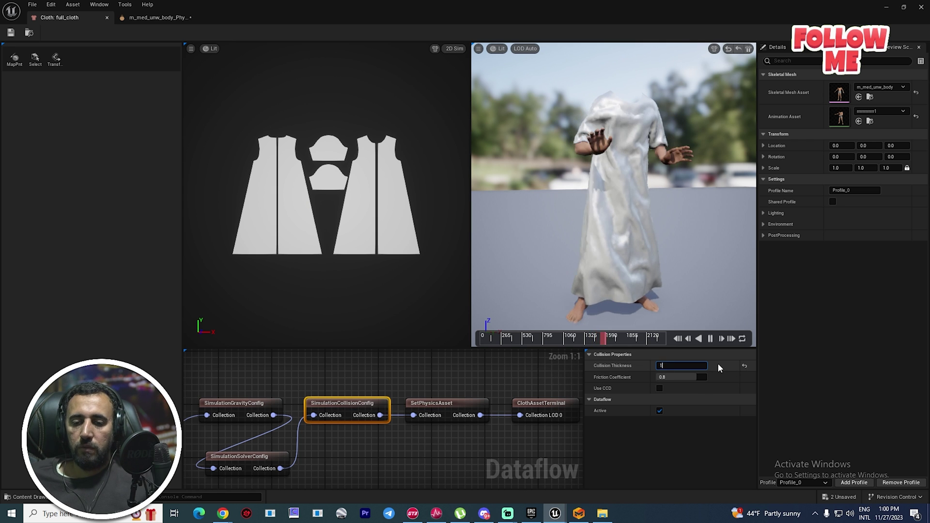
text(1)
key(Return)
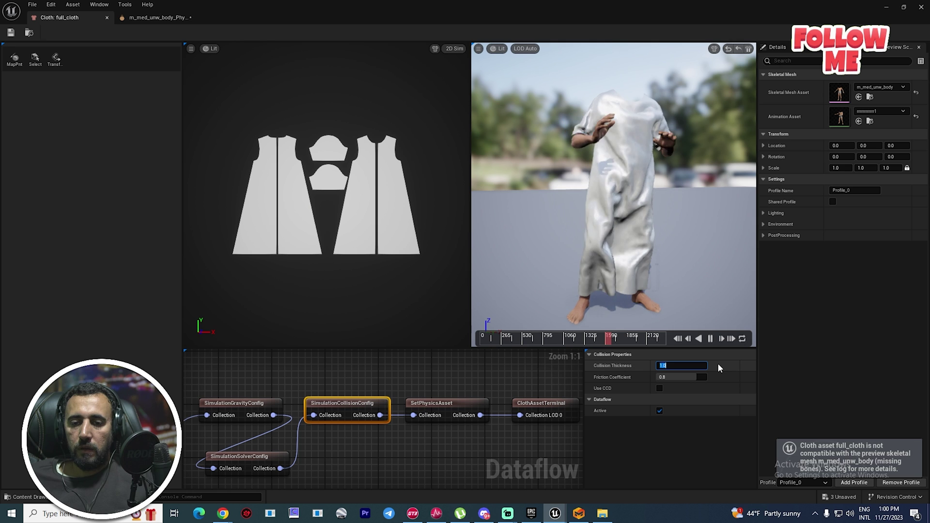
text(0.5)
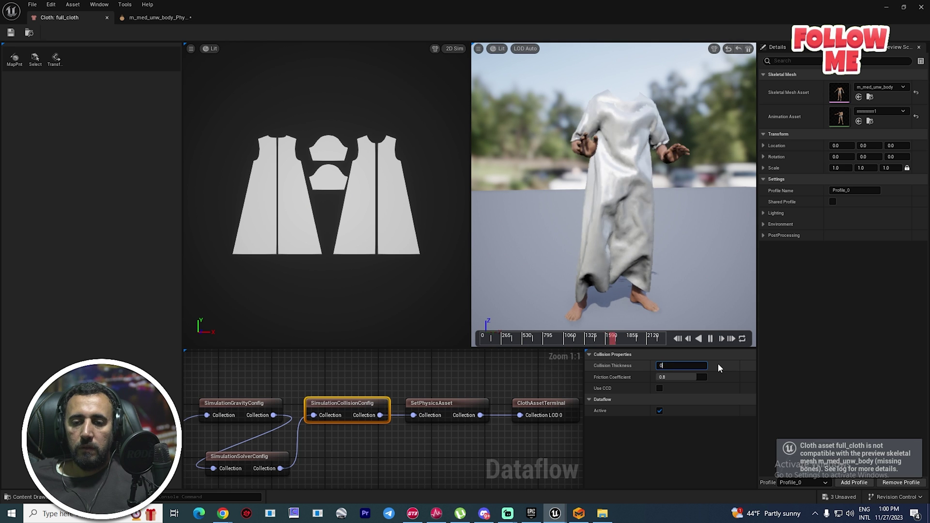
key(Return)
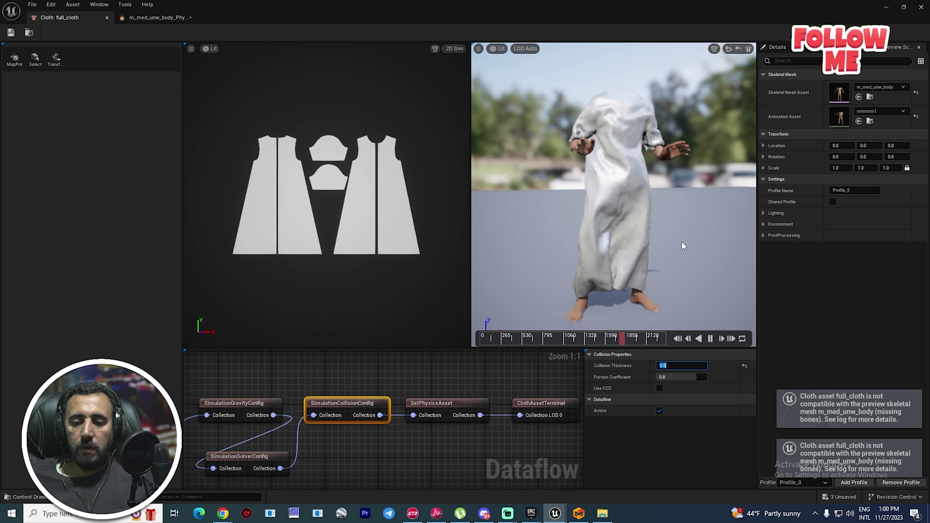
text(0.7)
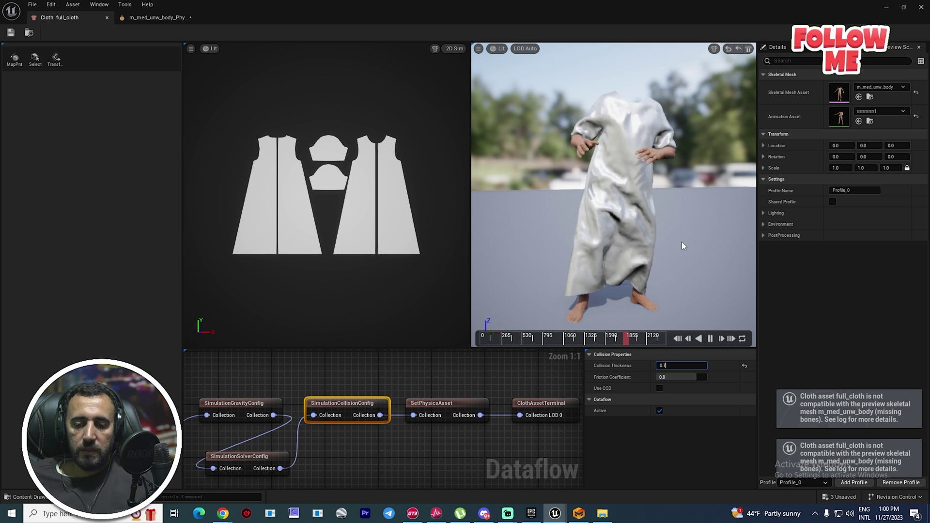
key(Return)
Try a gravity scale of 0.1 on the SimulationGravityConfig node, set it back to 0.05 and restart the simulation
right_drag(503, 441, 639, 426)
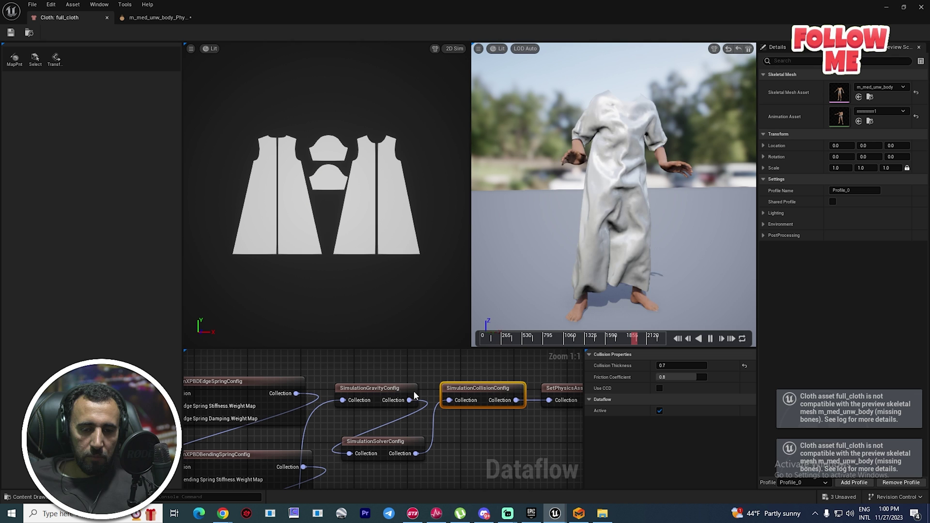
click(376, 391)
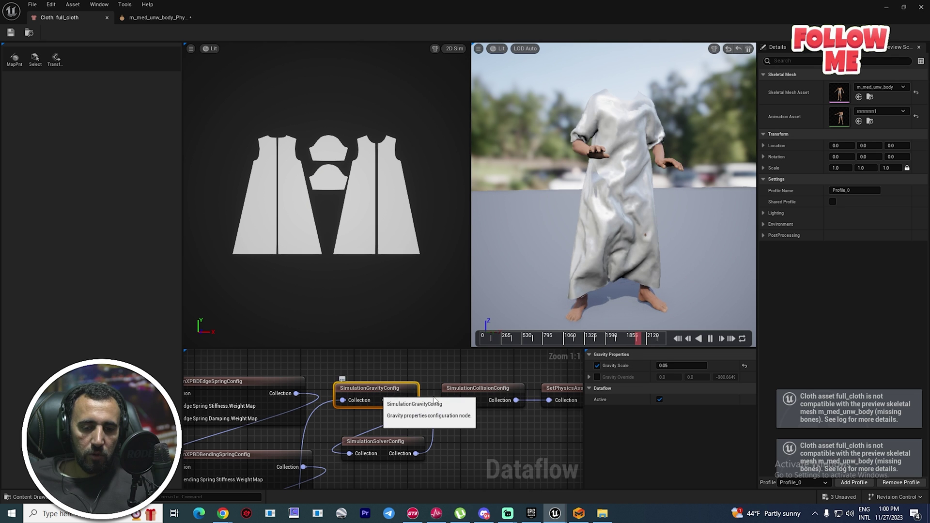
click(689, 367)
text(0)
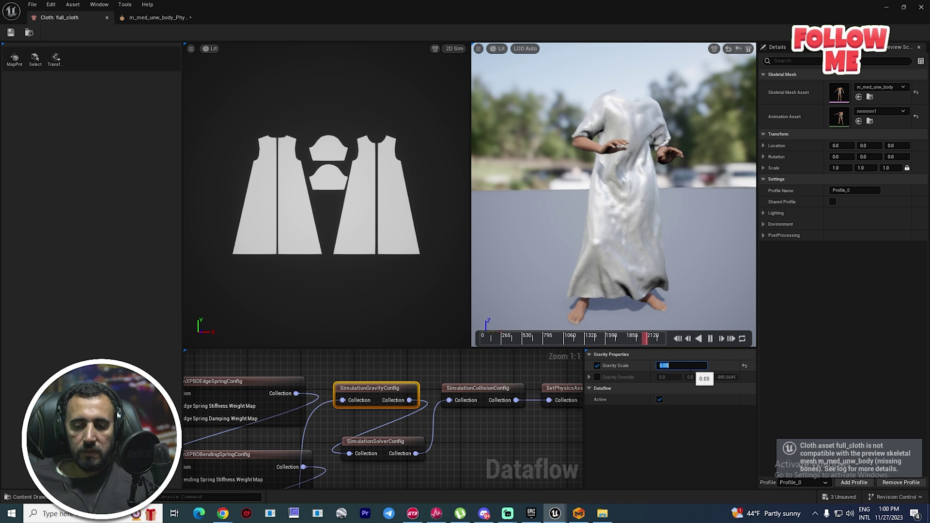
text(.1)
key(Return)
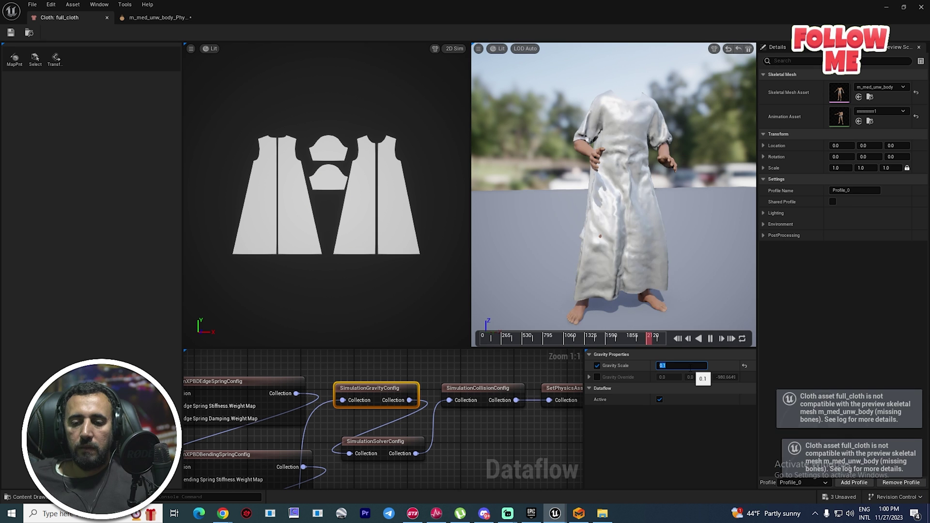
text(0.05)
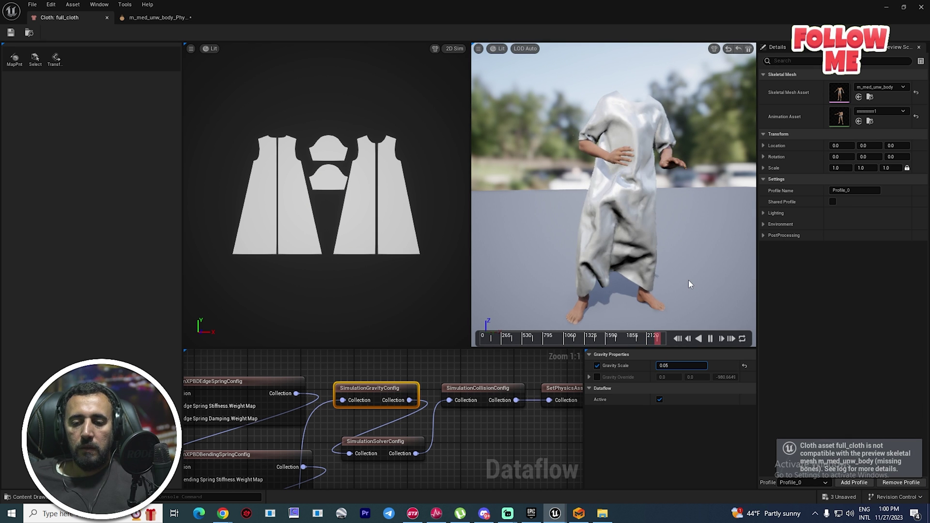
key(Return)
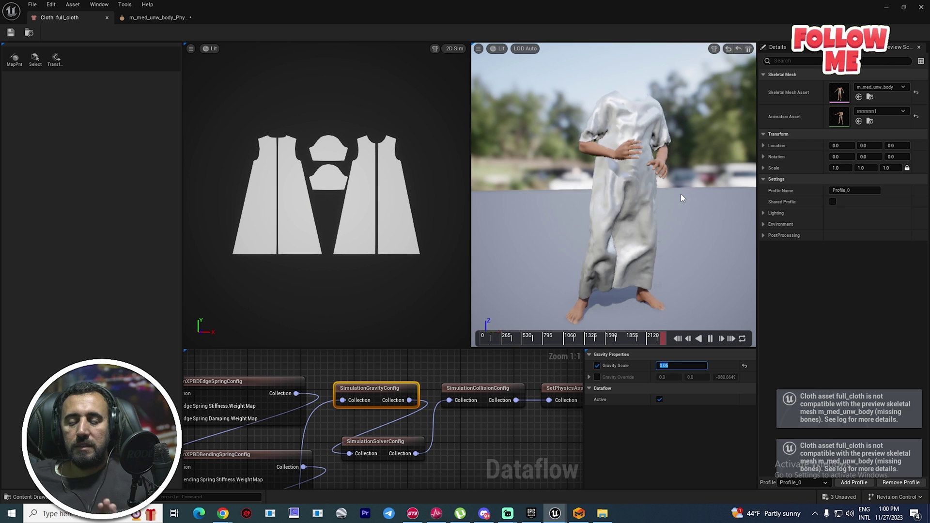
click(727, 49)
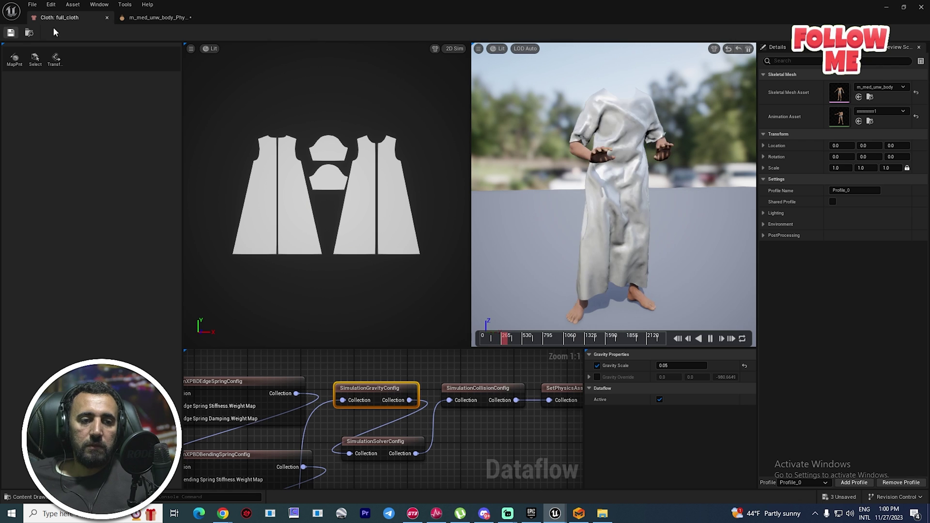
Close the cloth and physics asset editors and frame the selected MetaHuman in the cloth_simulation level
click(107, 19)
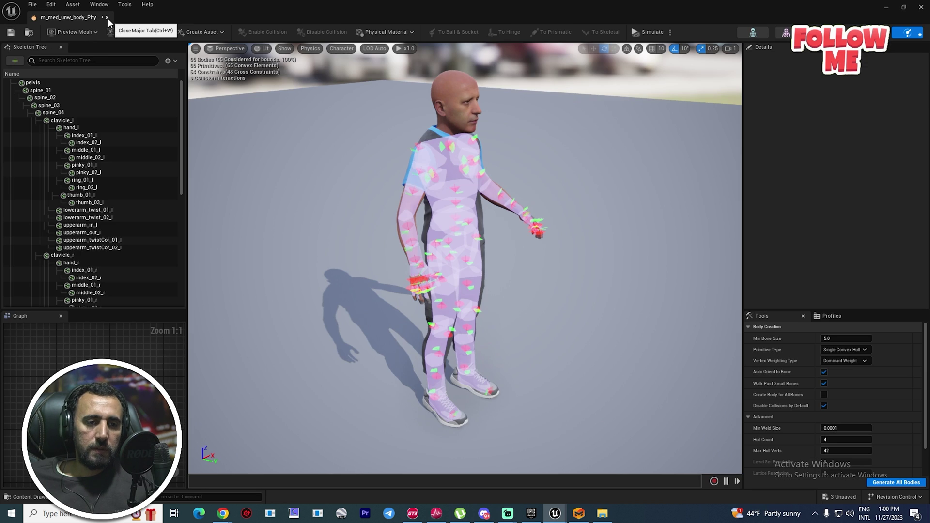
click(108, 19)
scroll(564, 273, down, 5)
mouse_move(408, 202)
alt+mouse_down()
mouse_move(443, 204)
mouse_move(428, 203)
alt+mouse_up()
scroll(377, 210, up, 6)
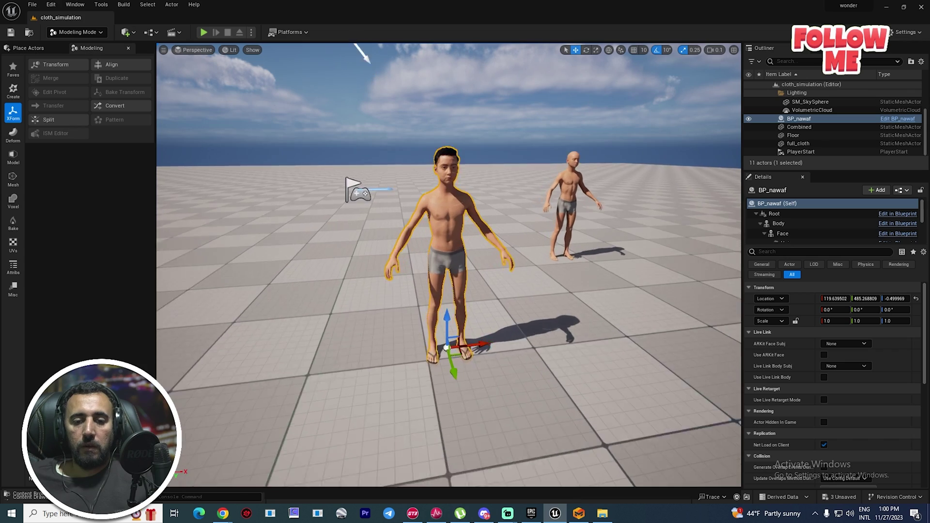
alt+drag(385, 181, 465, 243)
scroll(465, 243, down, 5)
scroll(461, 242, up, 5)
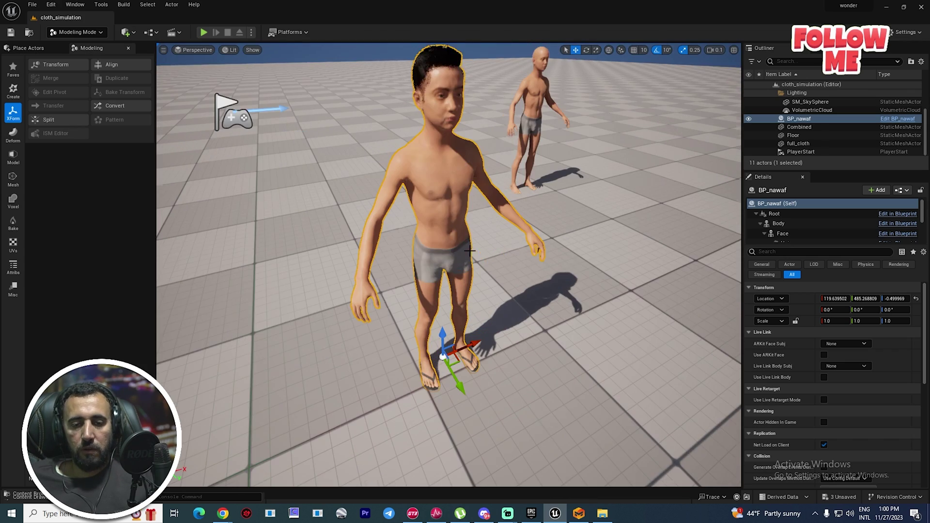
Add a Chaos Cloth component to the selected MetaHuman actor, keeping its default name
drag(743, 234, 664, 232)
click(877, 191)
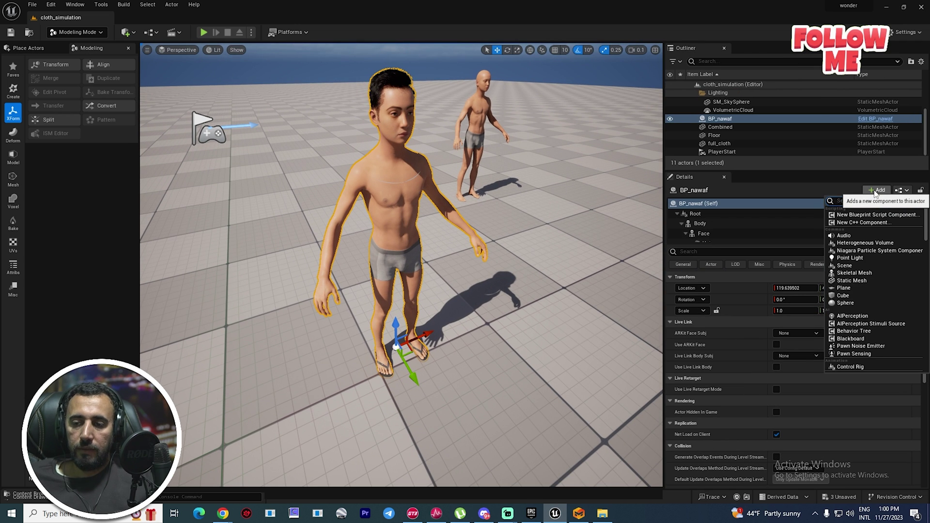
text(cloth)
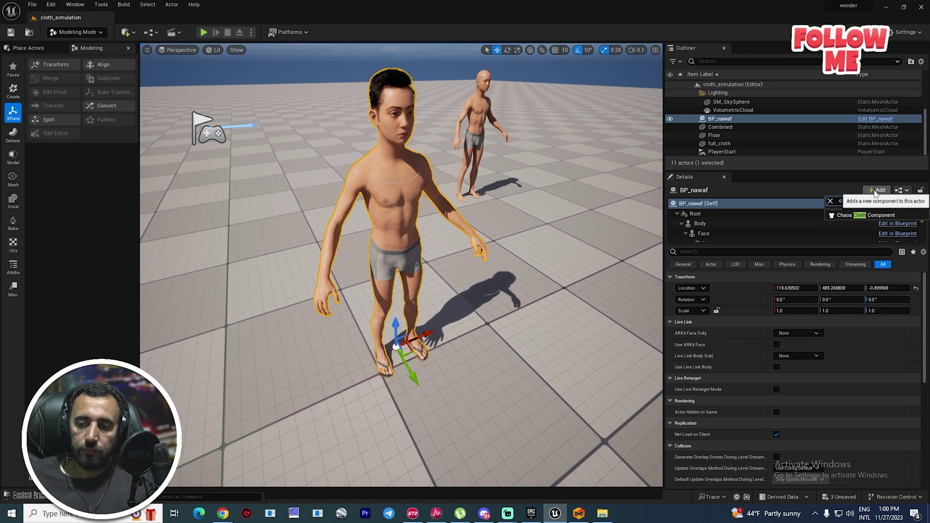
click(856, 216)
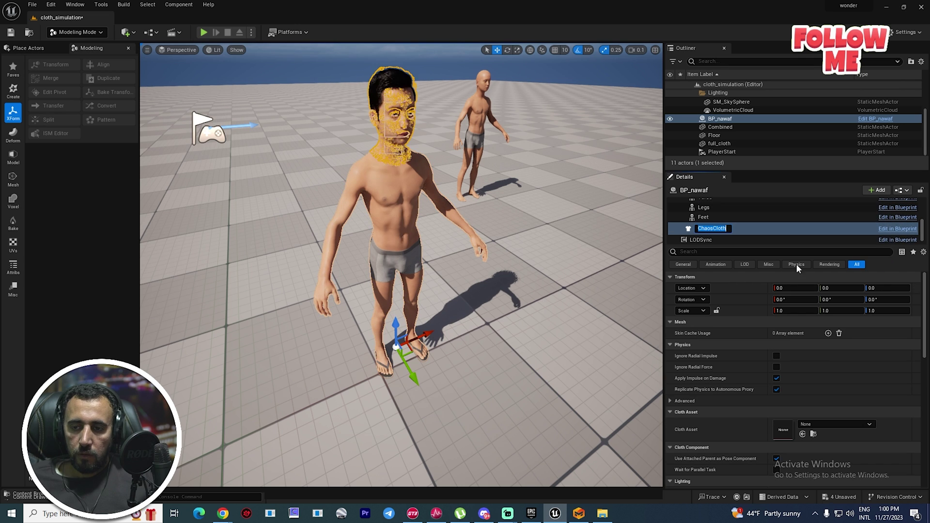
key(Return)
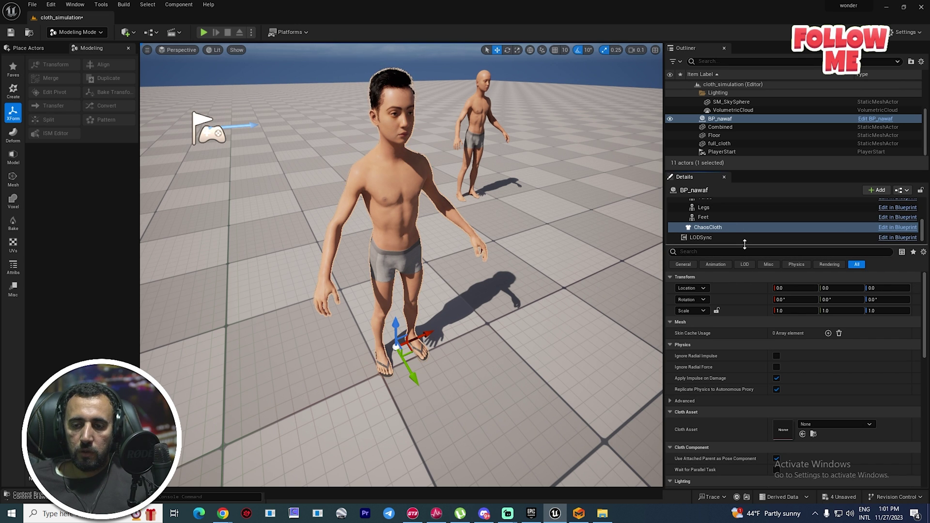
Assign full_cloth as the Cloth Asset of the ChaosCloth component and view the dressed MetaHuman from the front
drag(744, 245, 744, 249)
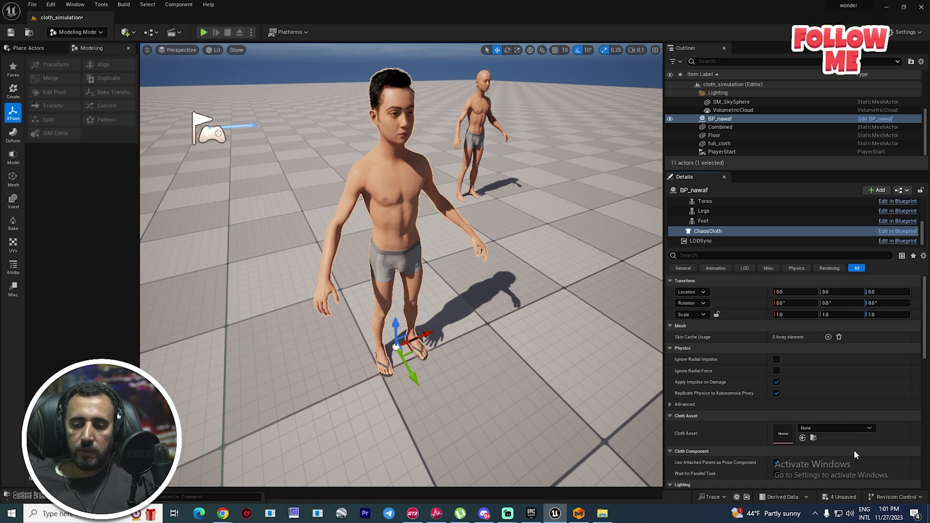
click(840, 428)
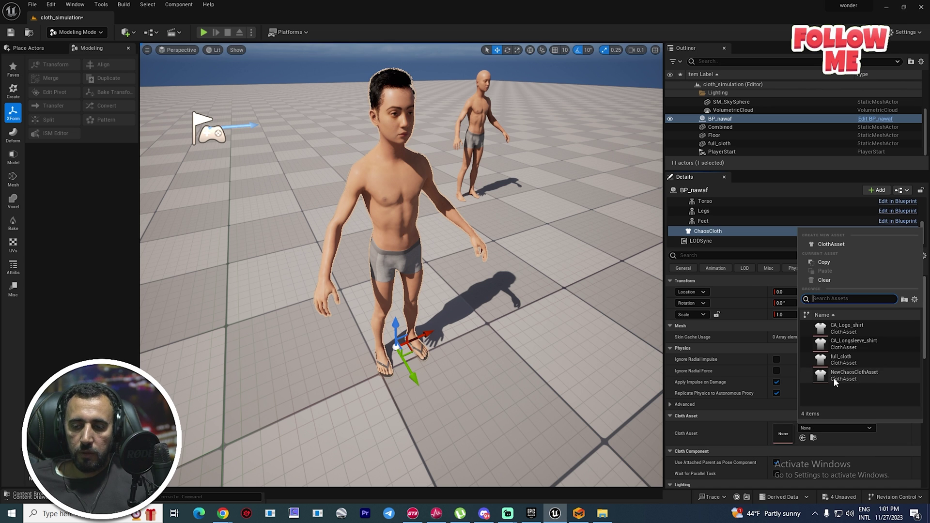
click(847, 360)
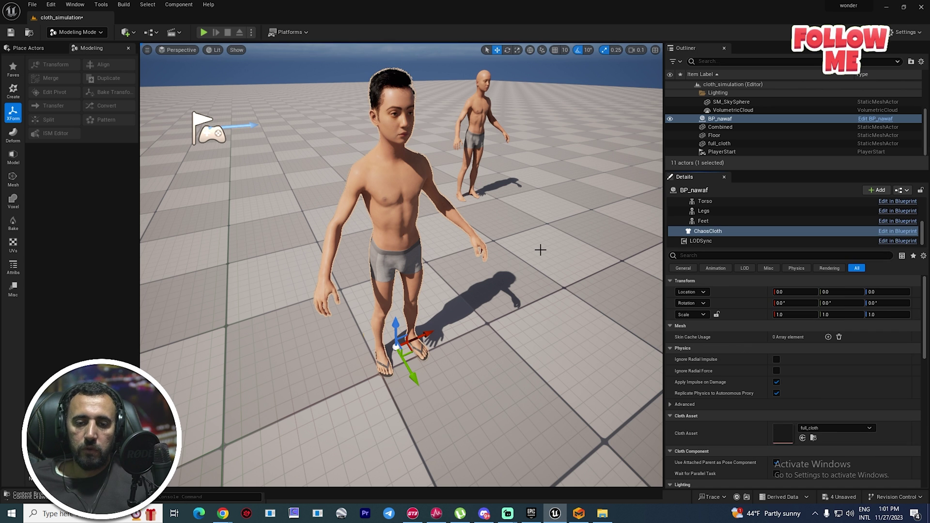
alt+drag(517, 250, 465, 234)
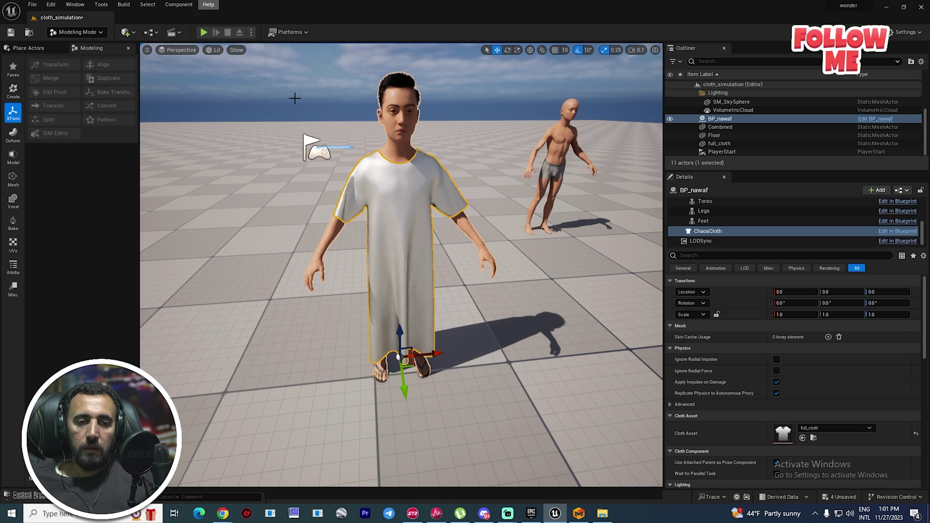
Play the level from a floor spot beside the MetaHuman, stop the preview and save the modified assets
right_click(302, 341)
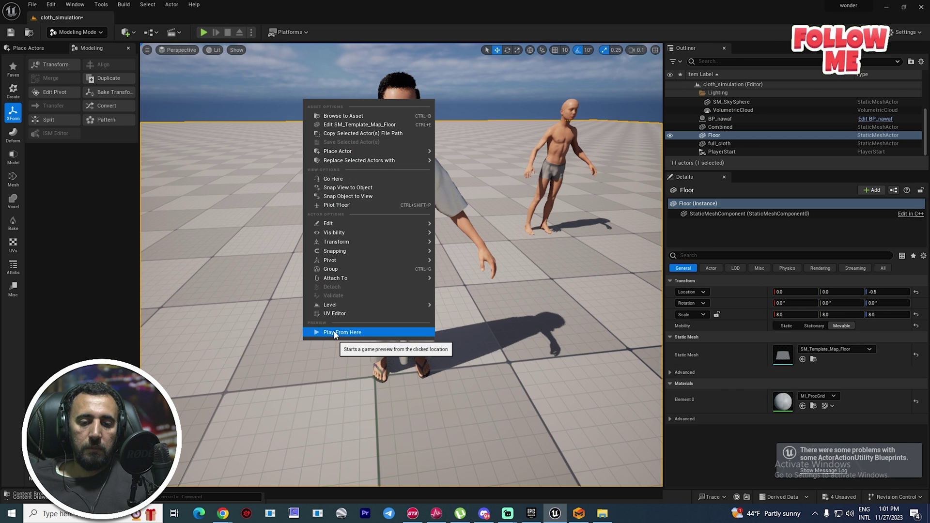
click(465, 356)
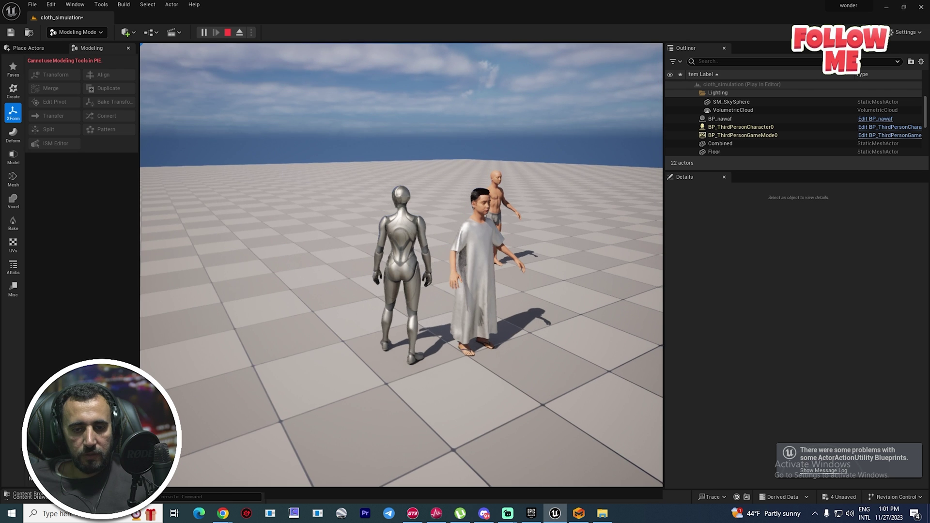
key(Escape)
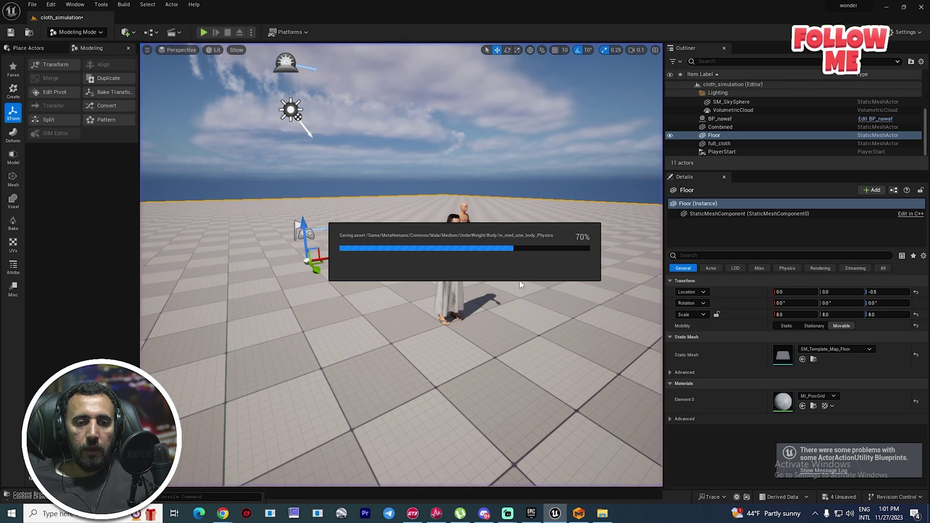
Reparent the MetaHuman's ChaosCloth component to the Body component and check its place in the component hierarchy
click(463, 286)
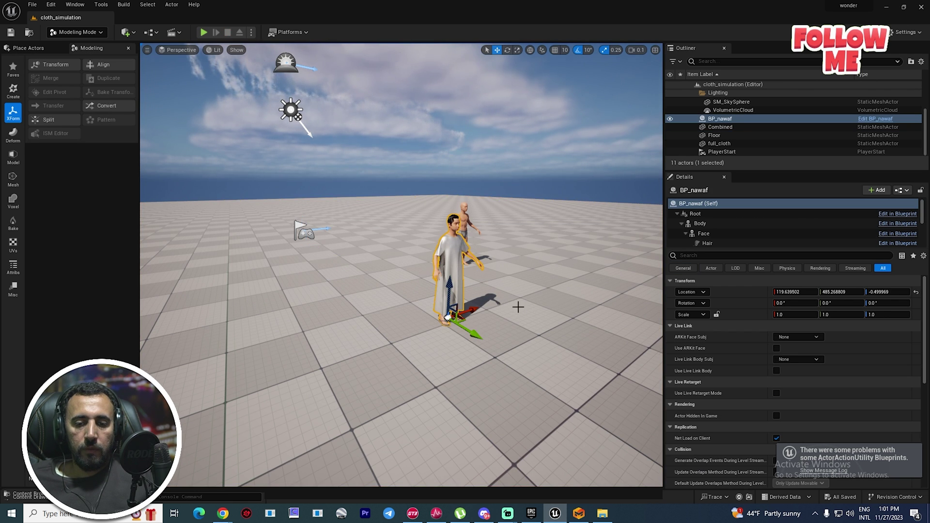
key(f)
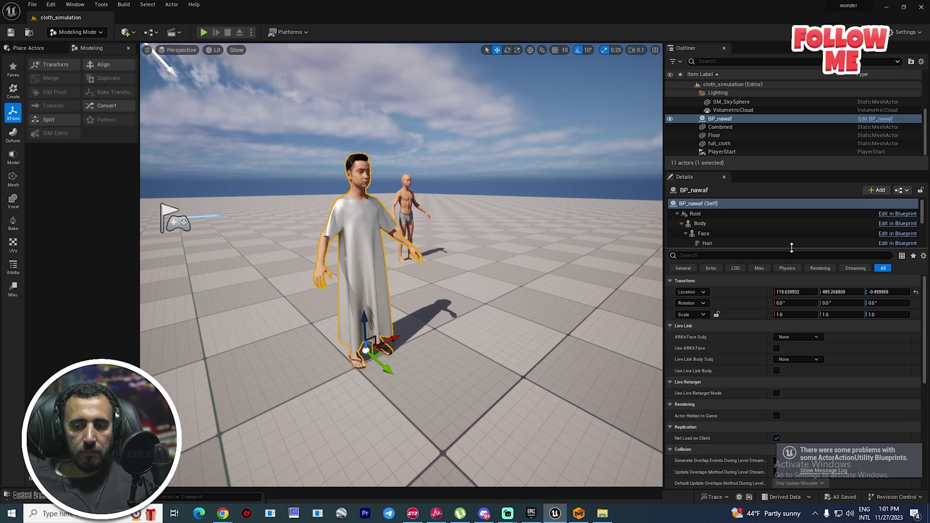
drag(791, 248, 797, 346)
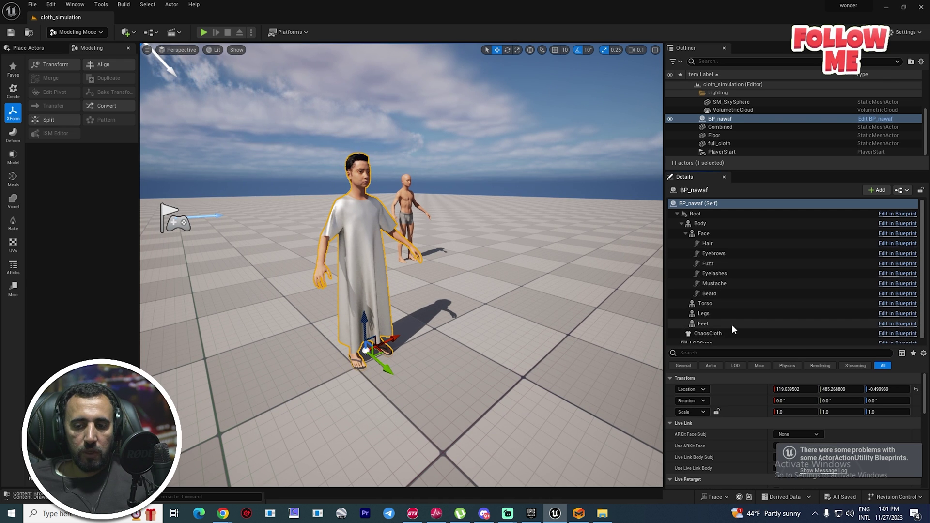
click(707, 333)
drag(708, 333, 708, 224)
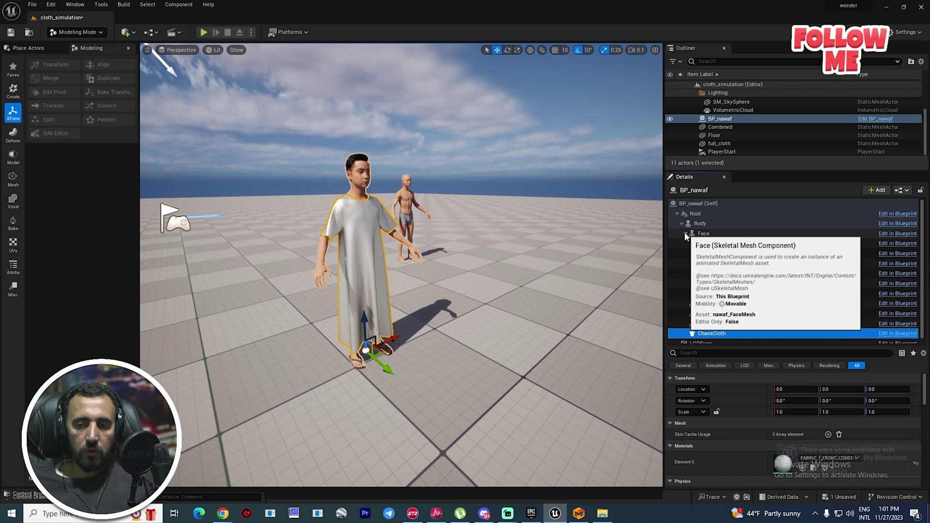
click(682, 223)
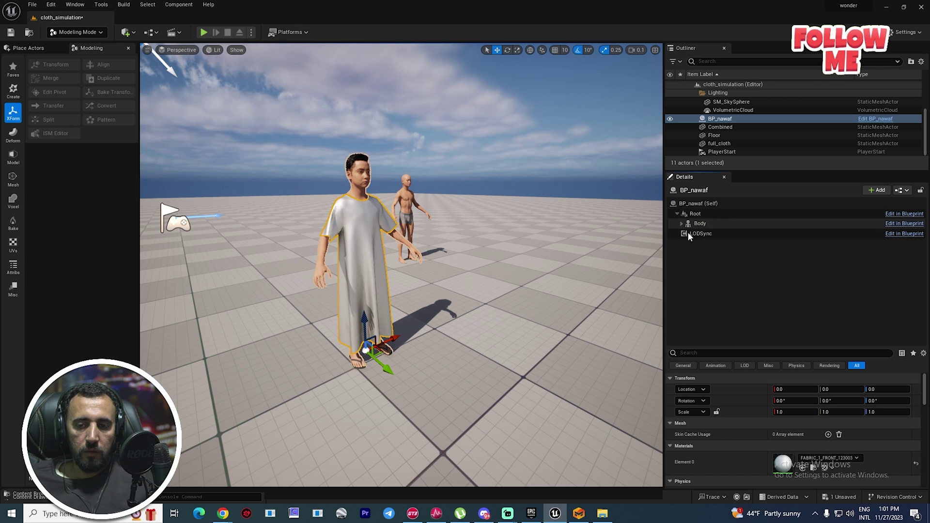
click(681, 224)
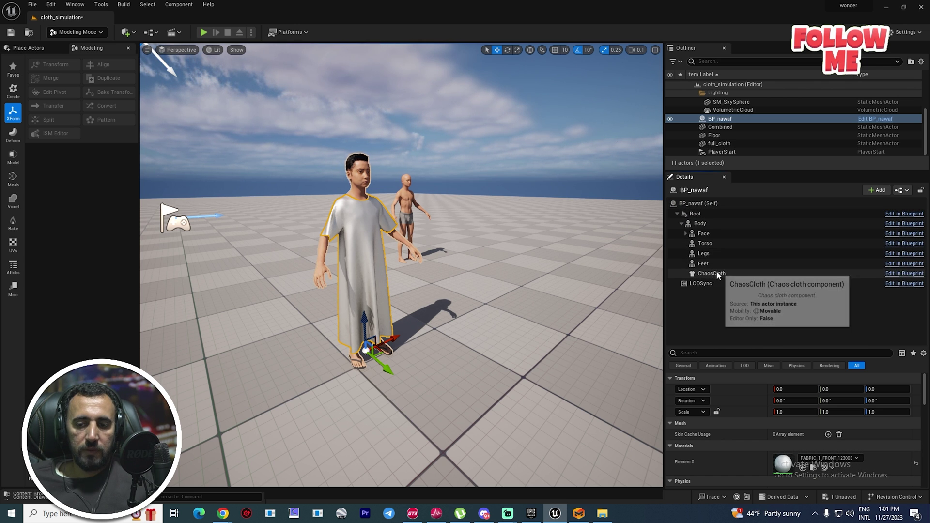
Simulate the level to inspect the garment on the MetaHuman, then select the character and stop the simulation
click(251, 34)
click(281, 101)
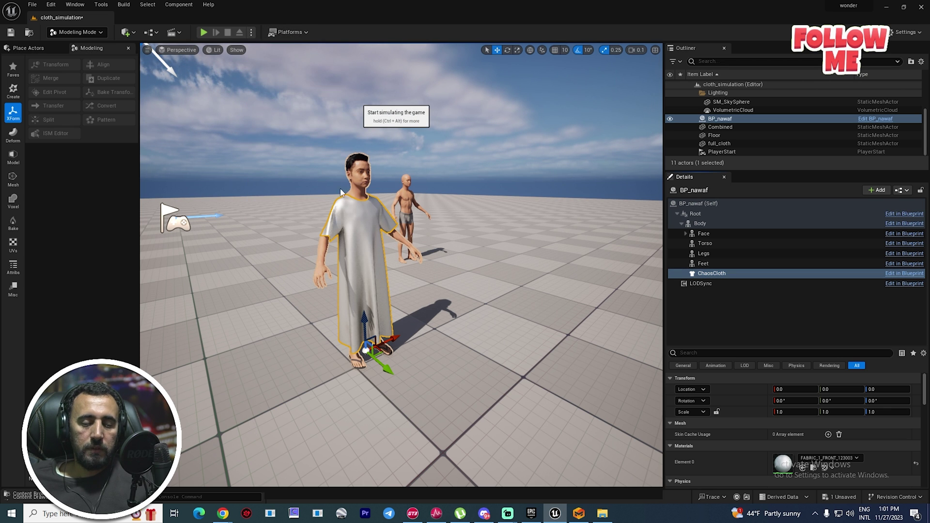
right_click(411, 277)
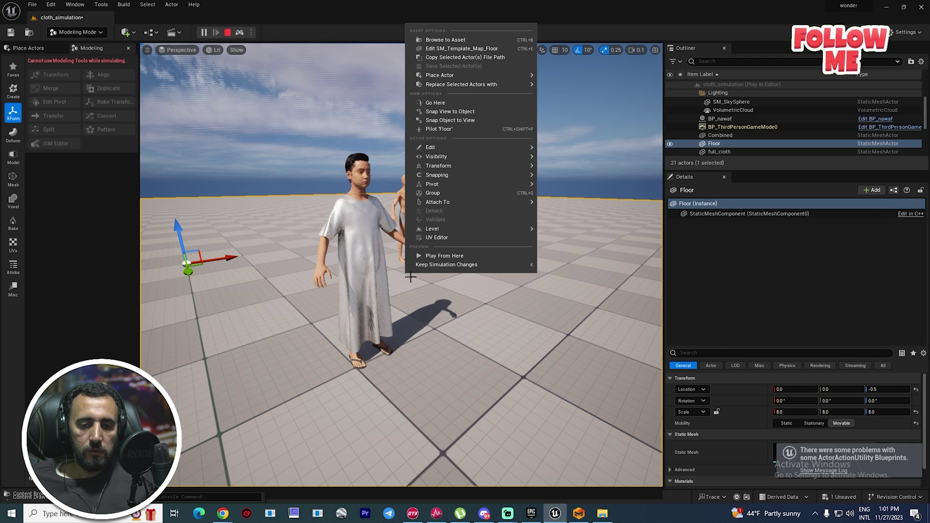
click(438, 323)
mouse_move(435, 330)
alt+mouse_down()
mouse_move(356, 323)
mouse_move(438, 317)
alt+mouse_up()
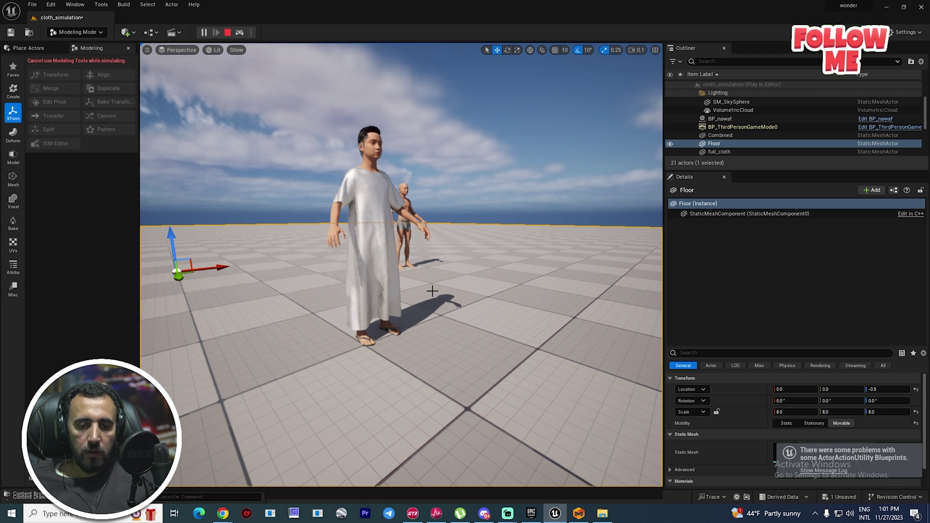
click(372, 213)
key(Escape)
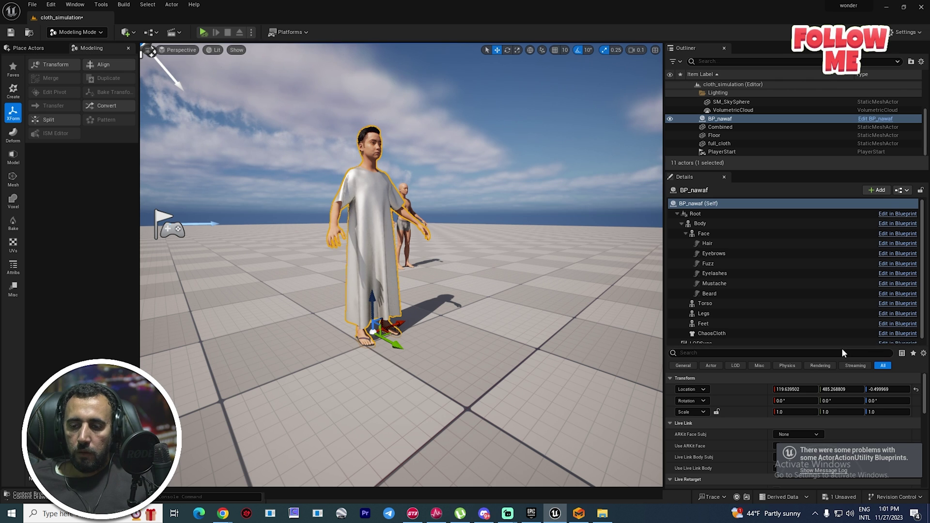
Set the Body component's Animation Mode to Use Animation Asset and assign the animation sequence found with "rr" as Anim to Play
drag(840, 343, 842, 285)
click(697, 223)
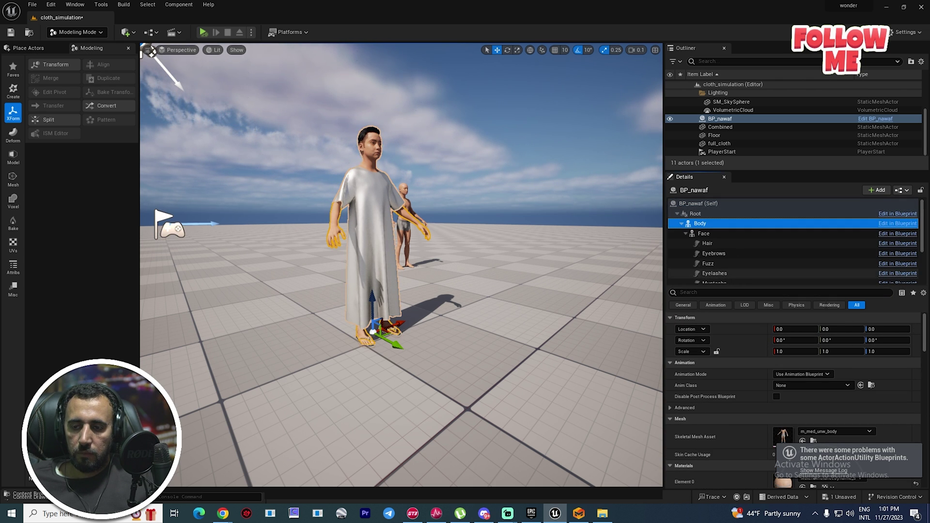
click(804, 374)
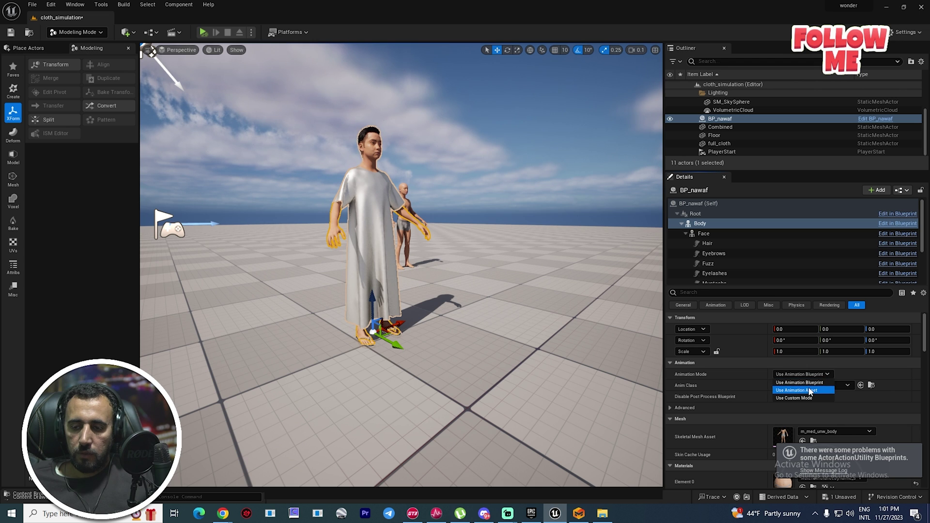
click(824, 386)
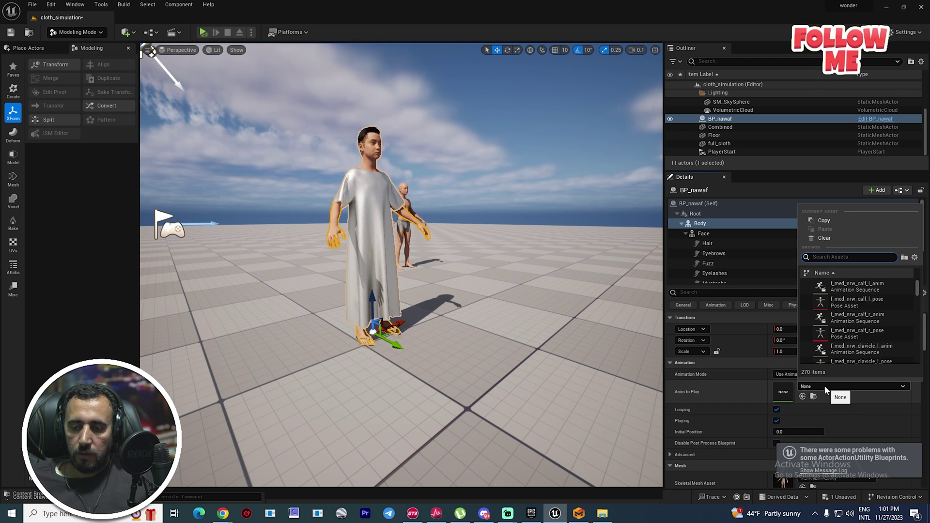
text(rr)
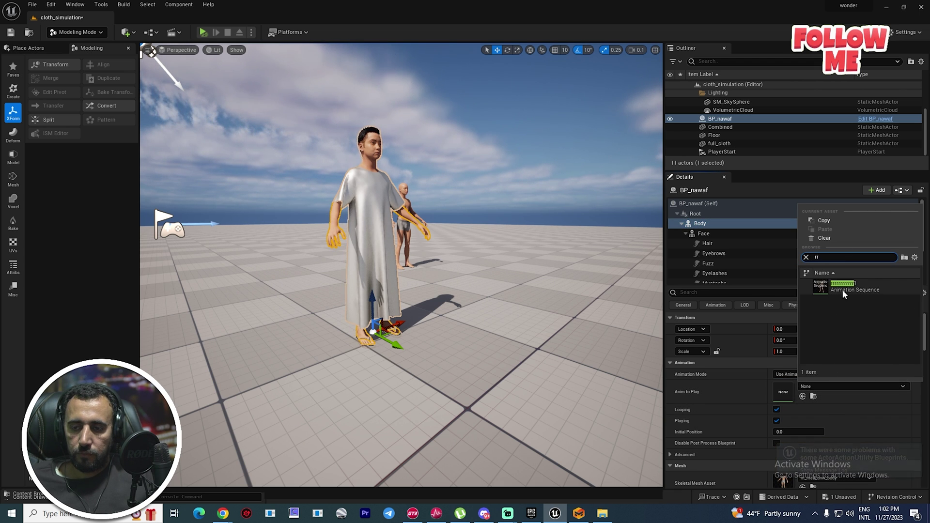
click(841, 286)
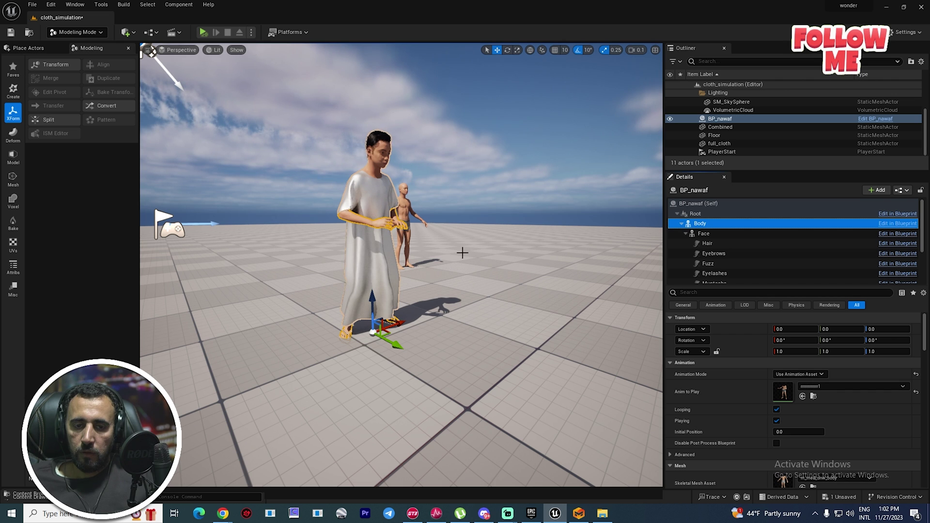
Simulate the level with the body animation, examine the garment's movement up close and stop the simulation
click(203, 32)
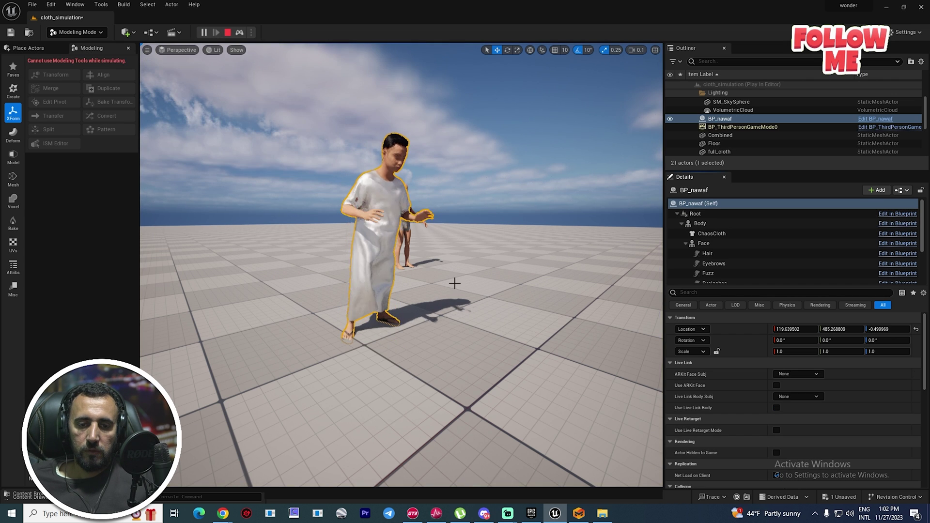
mouse_move(454, 289)
alt+mouse_down()
mouse_move(421, 283)
mouse_move(449, 289)
alt+mouse_up()
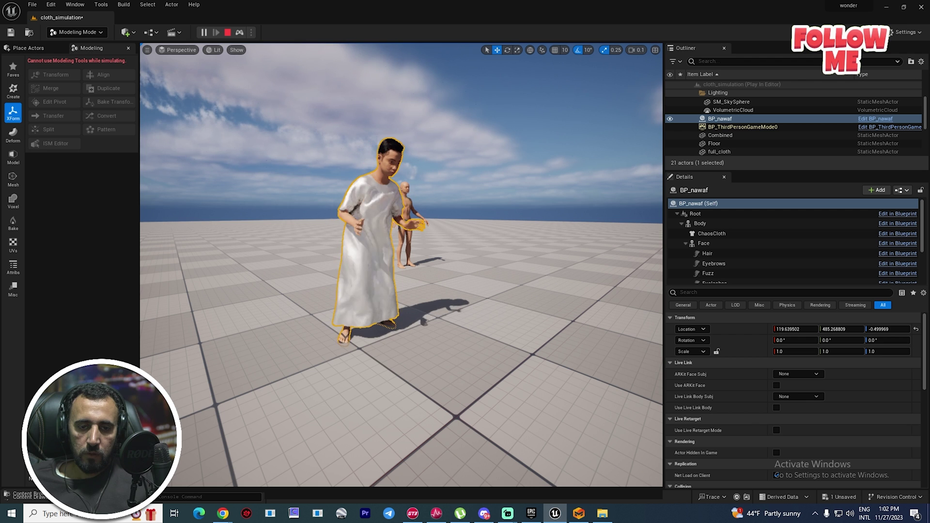
right_drag(463, 291, 425, 277)
key(w)
key(e)
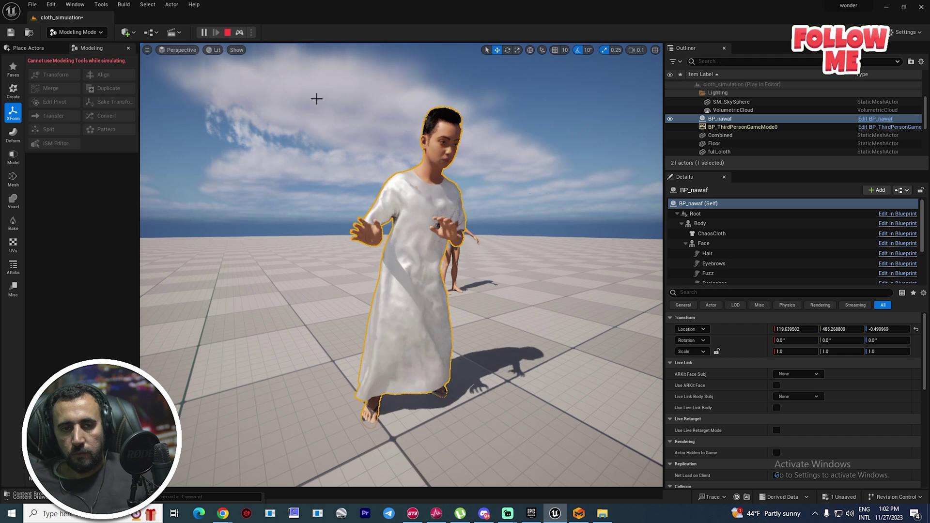
key(Escape)
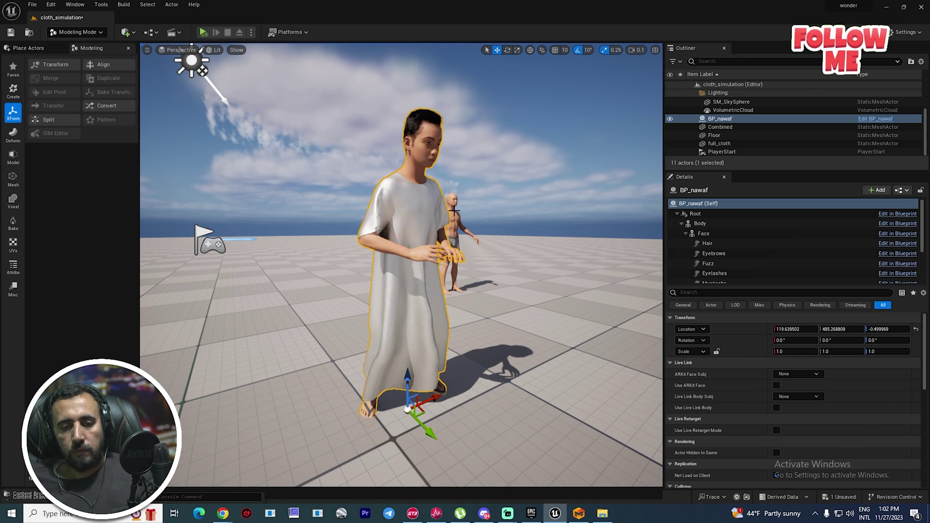